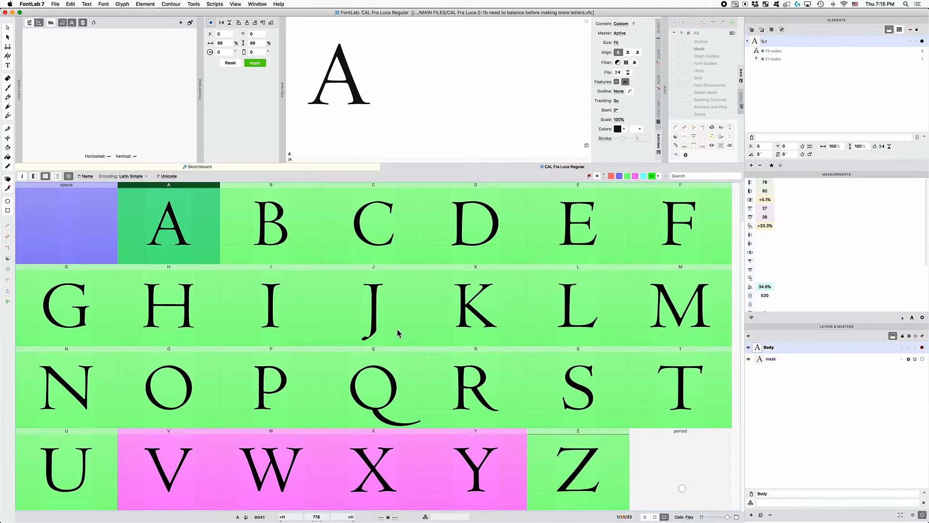
pyautogui.click(257, 4)
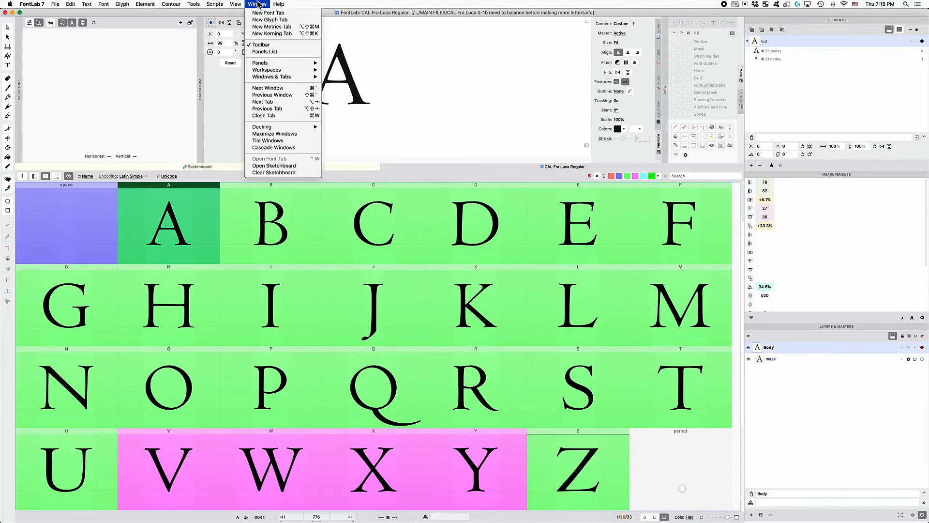
pyautogui.moveTo(267, 72)
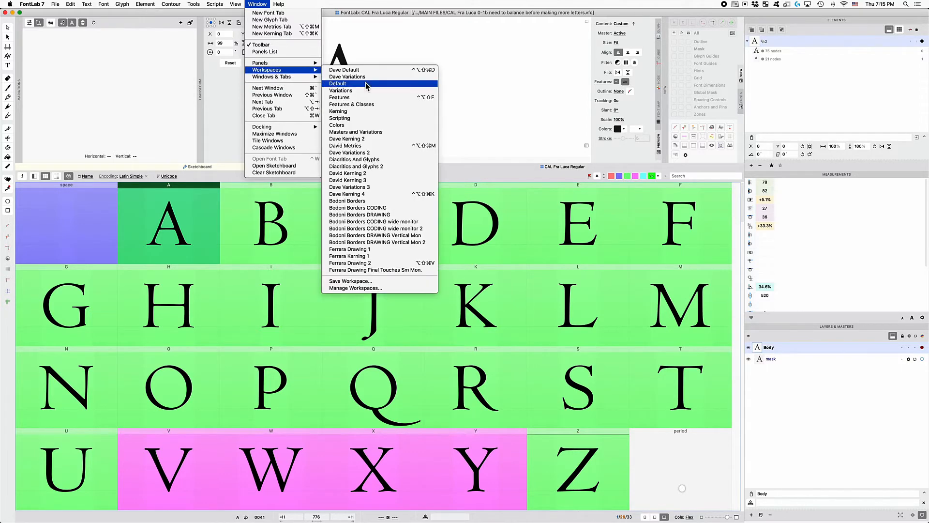
pyautogui.moveTo(318, 78)
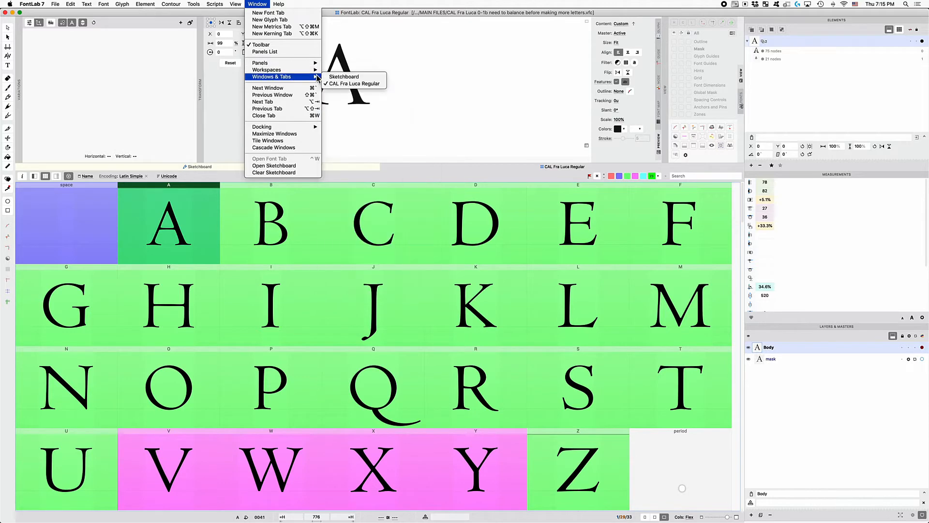
pyautogui.click(567, 230)
pyautogui.click(494, 223)
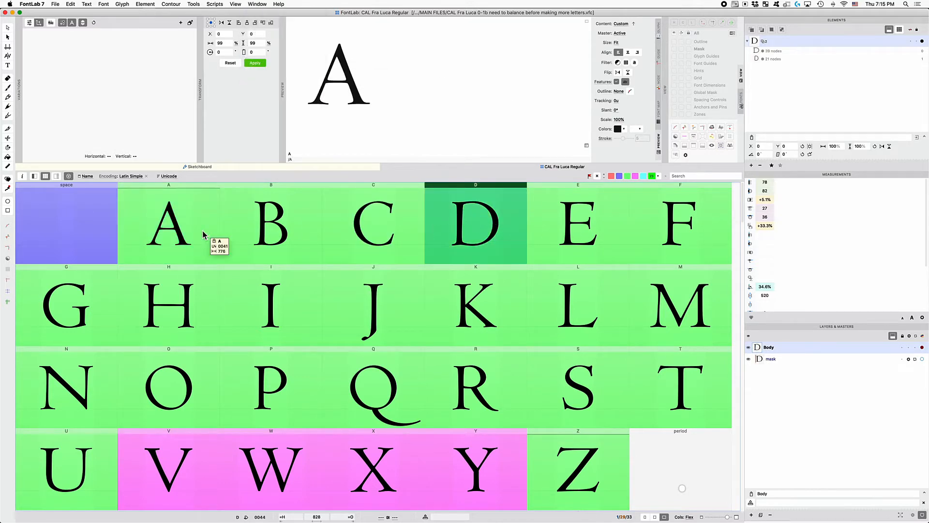
pyautogui.click(204, 235)
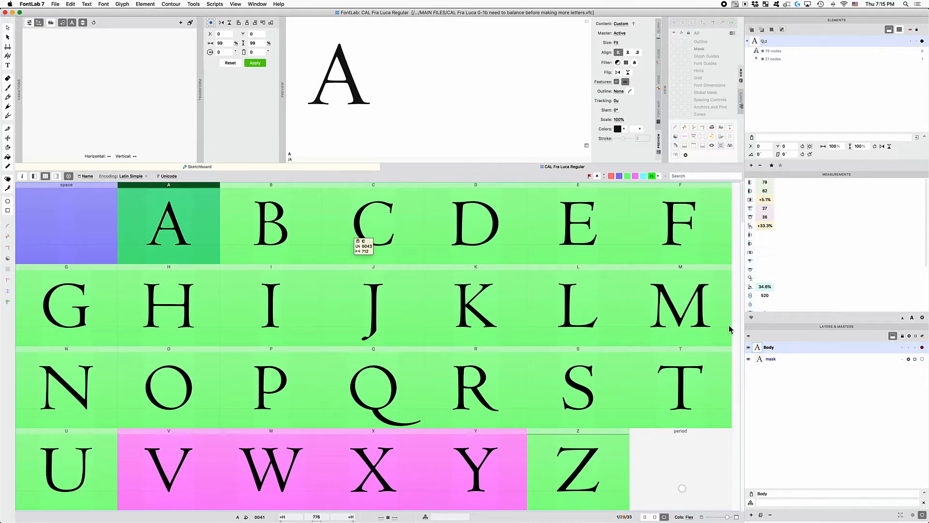
pyautogui.click(481, 233)
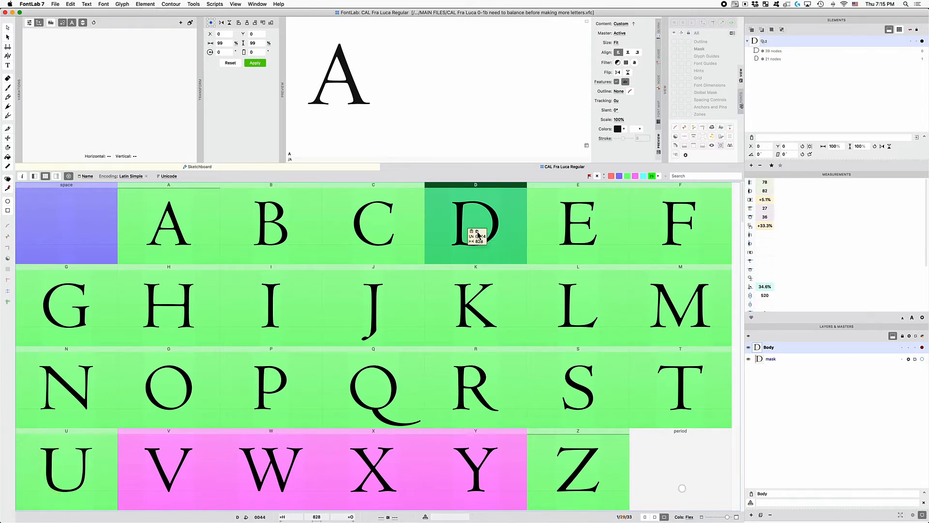
pyautogui.hotkey('ctrl', 'alt')
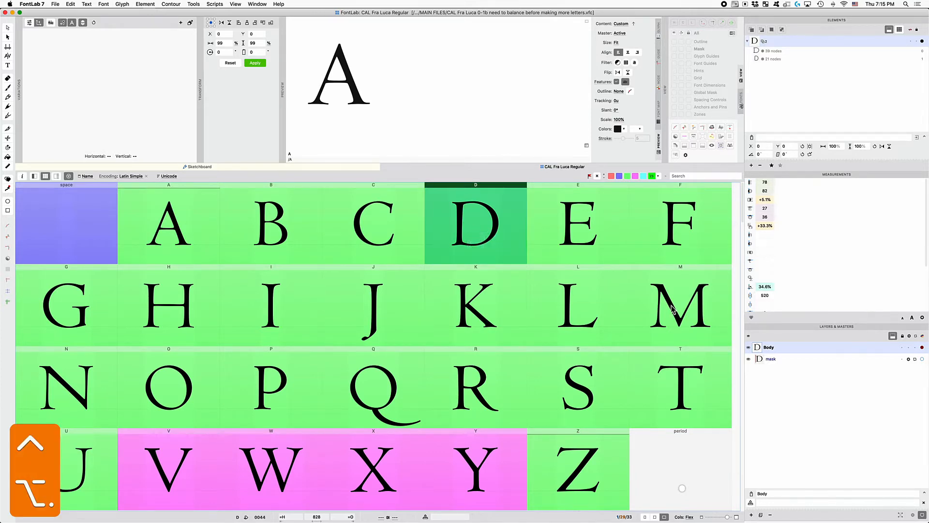
pyautogui.click(389, 232)
pyautogui.click(479, 236)
pyautogui.hotkey('ctrl', 'alt')
pyautogui.click(558, 244)
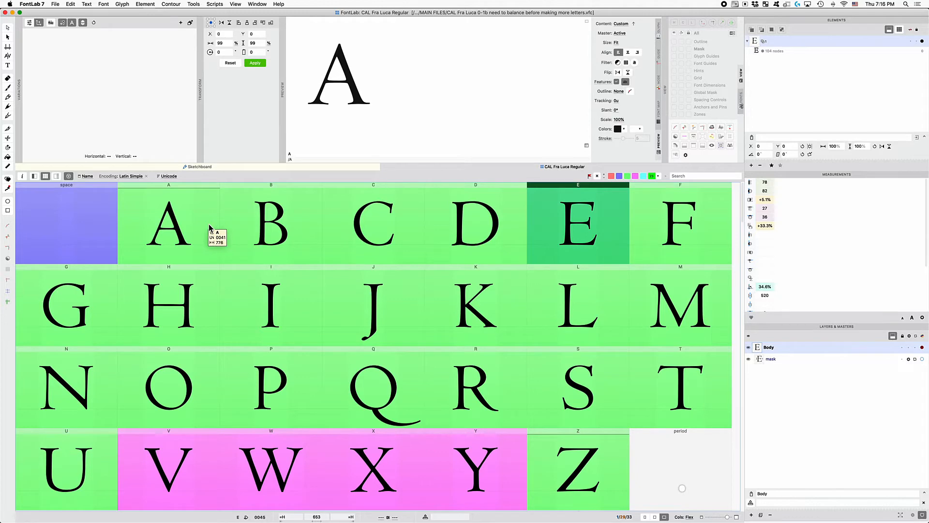
# Step: Open the glyph A for editing and bring its entire outline into view
pyautogui.doubleClick(167, 233)
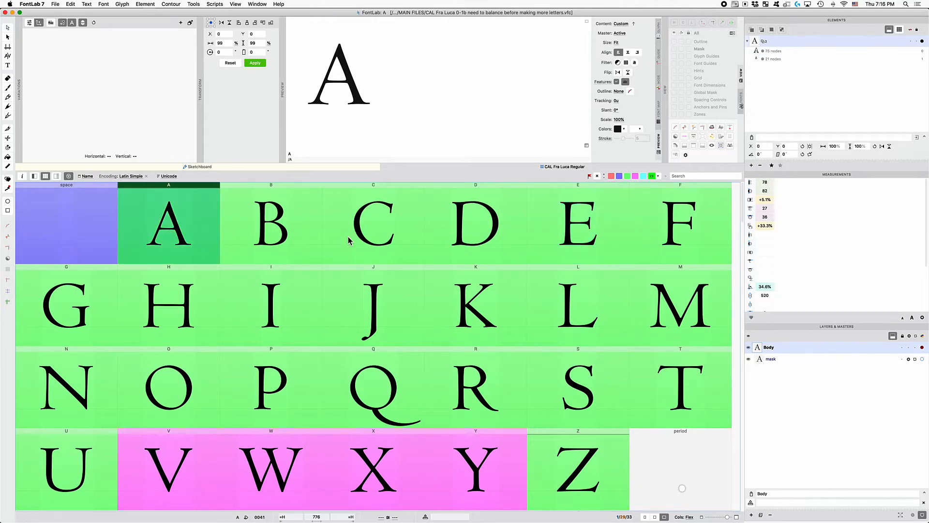
pyautogui.scroll(5, 344, 413)
pyautogui.press('z')
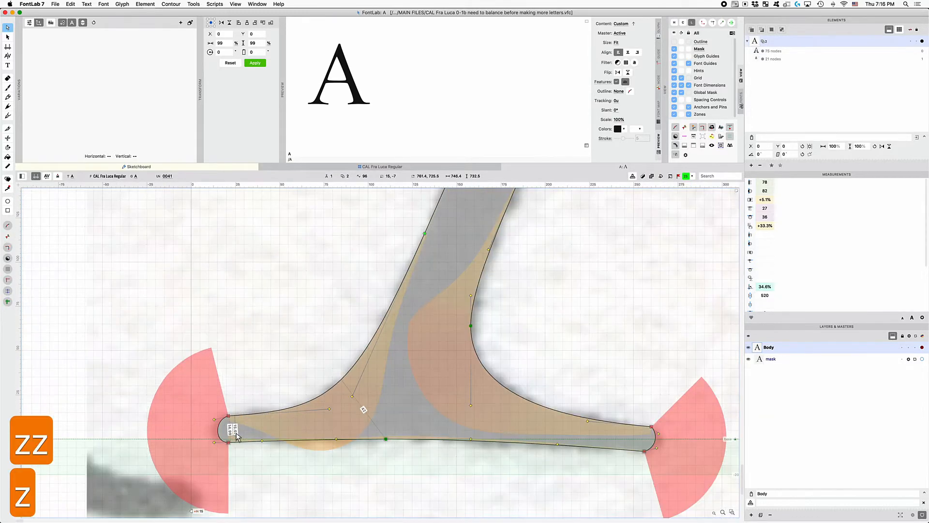
pyautogui.press('x')
pyautogui.press('x')
pyautogui.press('x')
pyautogui.scroll(-5, 651, 442)
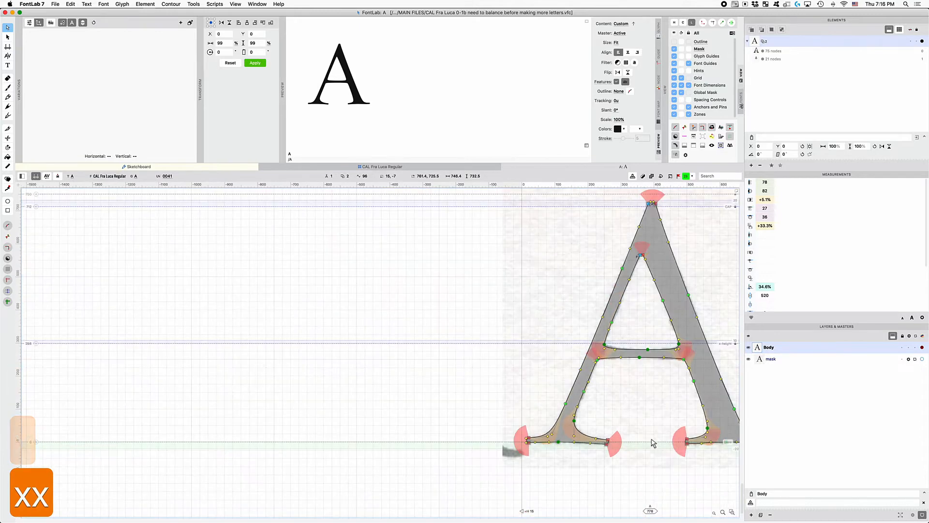
pyautogui.hscroll(3, 651, 442)
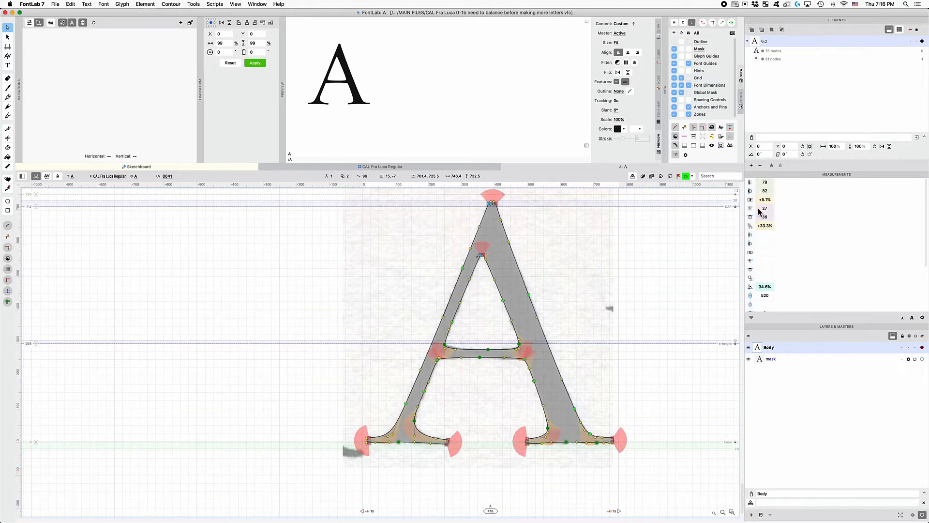
# Step: Review the font's measurement values, including stem widths and serif thickness, beside the open A
pyautogui.scroll(-2, 766, 263)
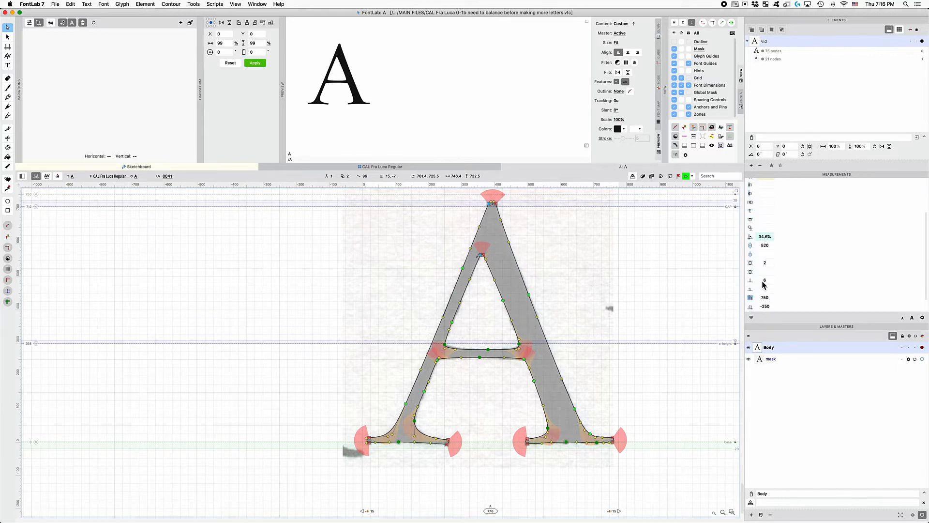
pyautogui.scroll(3, 653, 270)
pyautogui.scroll(2, 767, 258)
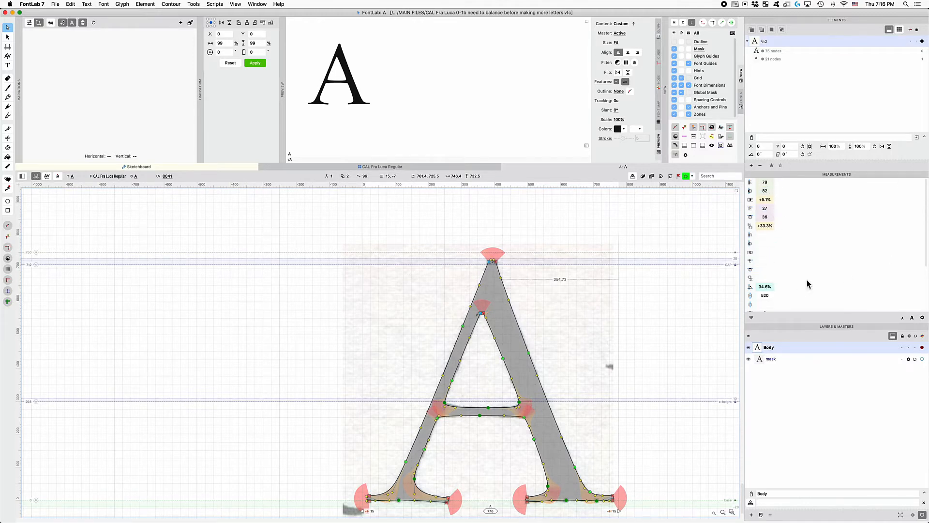
pyautogui.scroll(-3, 769, 276)
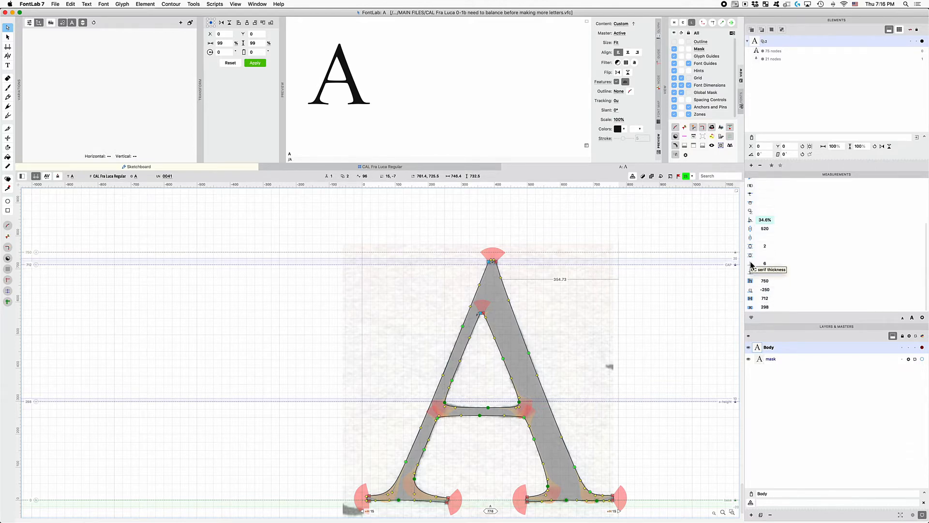
pyautogui.scroll(-4, 669, 370)
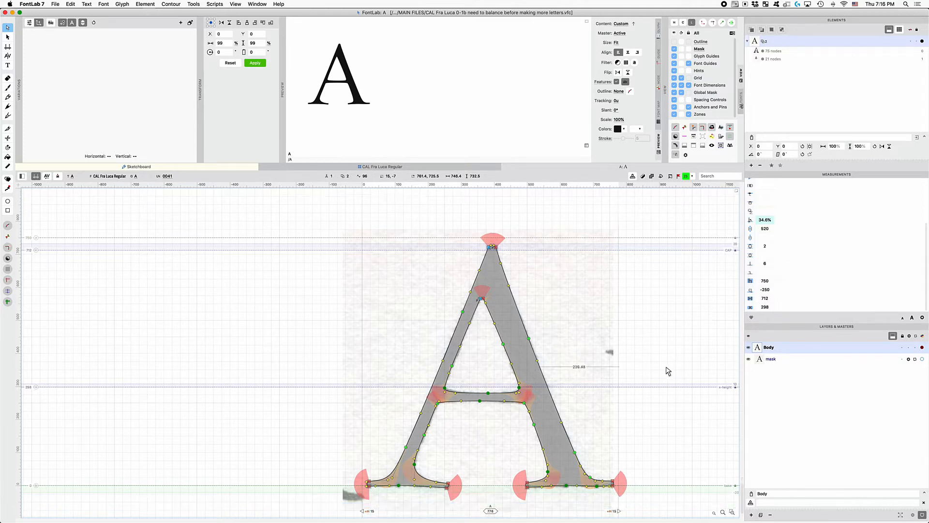
pyautogui.scroll(-2, 629, 386)
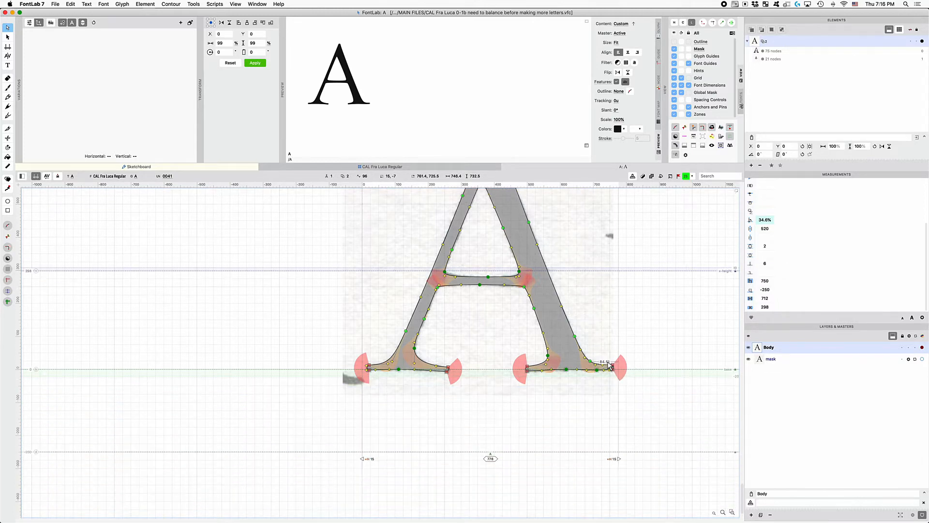
# Step: Examine the foot serifs of the A up close, especially the underside of the right leg's serif
pyautogui.press('x')
pyautogui.press('x')
pyautogui.press('z')
pyautogui.press('z')
pyautogui.press('z')
pyautogui.press('z')
pyautogui.press('z')
pyautogui.press('z')
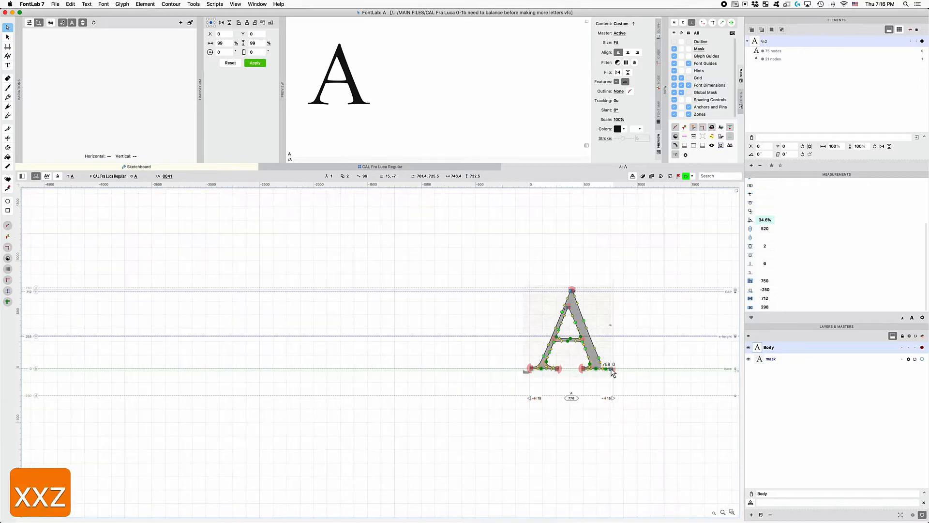
pyautogui.press('x')
pyautogui.press('x')
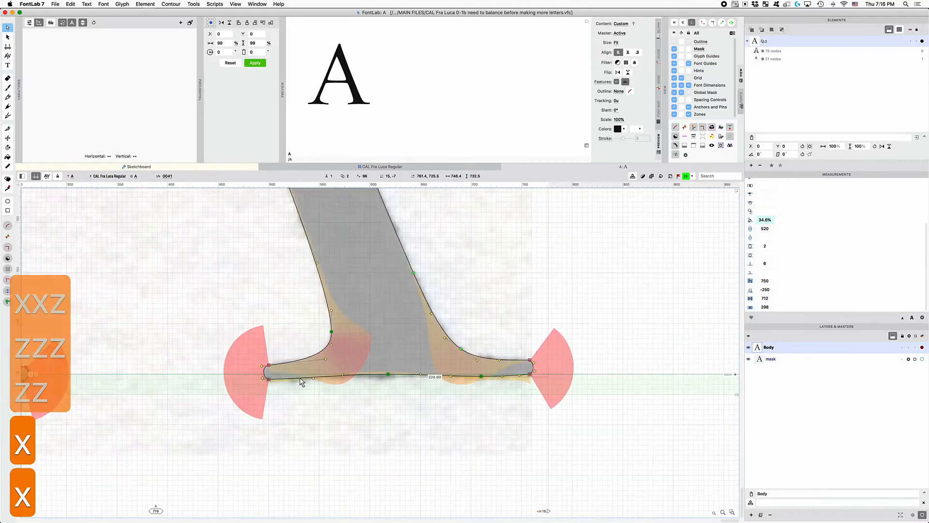
pyautogui.press('z')
pyautogui.press('z')
pyautogui.press('x')
pyautogui.press('x')
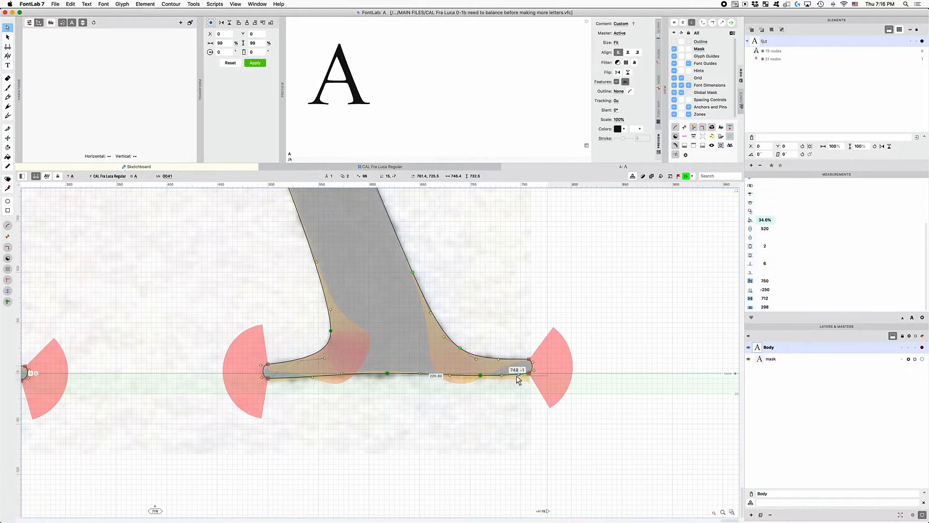
pyautogui.press('z')
pyautogui.press('x')
pyautogui.press('z')
pyautogui.press('x')
pyautogui.press('x')
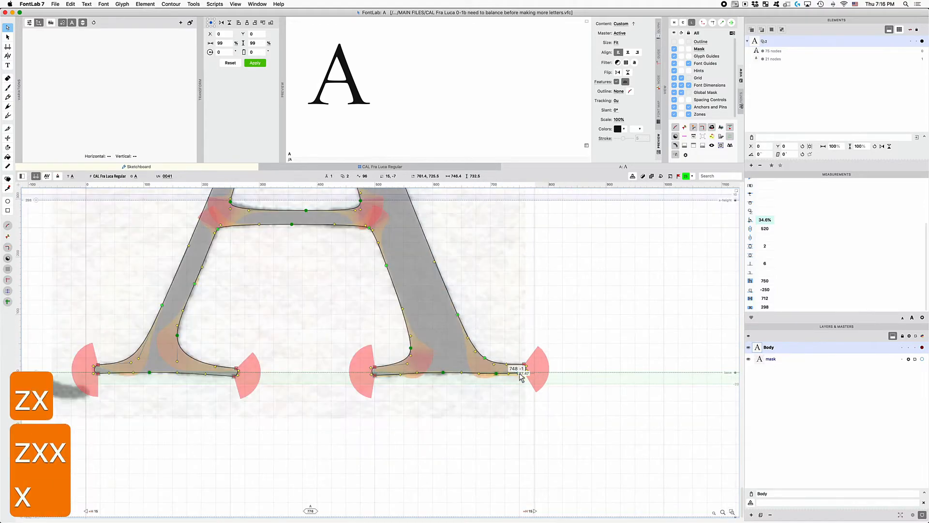
pyautogui.press('x')
# Step: Preview the A as a solid black shape and examine the right leg's foot serif against the baseline
pyautogui.press('`')
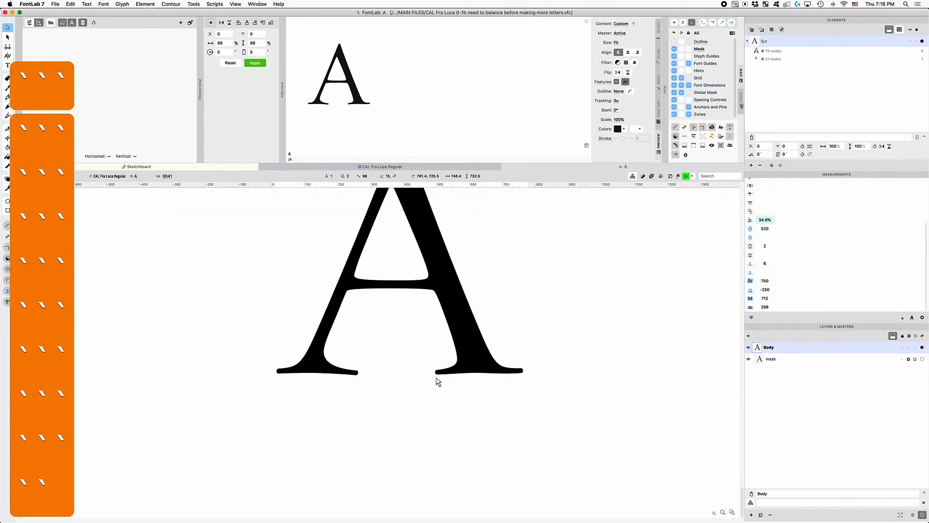
pyautogui.press('`')
pyautogui.press('`')
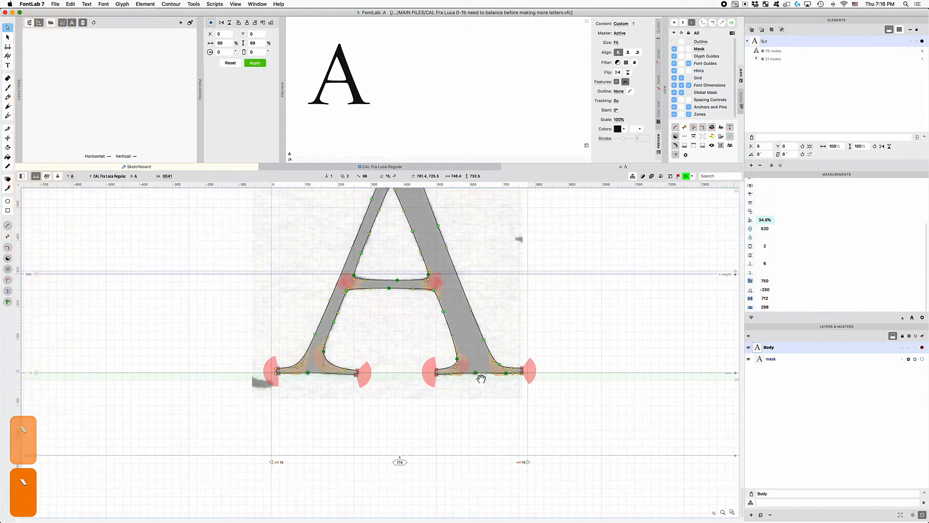
pyautogui.press('space')
pyautogui.press('space')
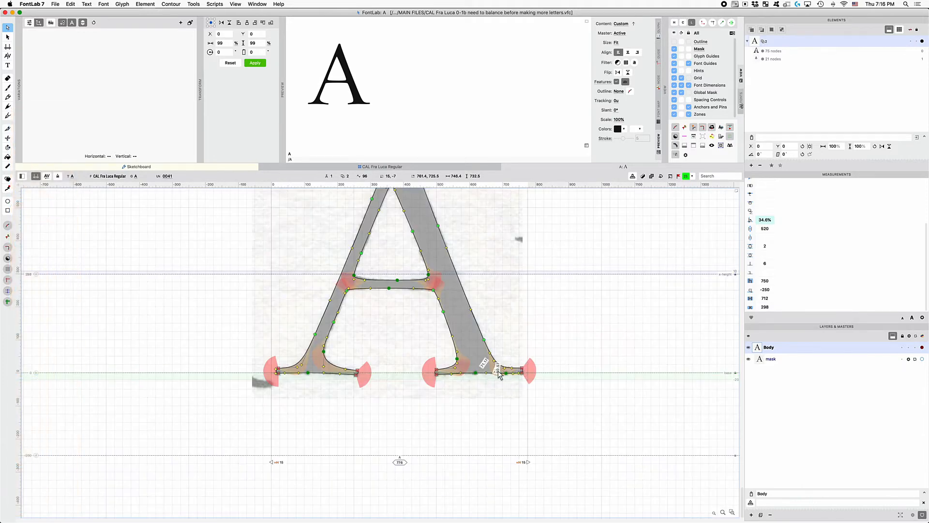
pyautogui.press('x')
pyautogui.press('x')
pyautogui.press('z')
pyautogui.press('z')
pyautogui.press('z')
pyautogui.press('z')
pyautogui.press('z')
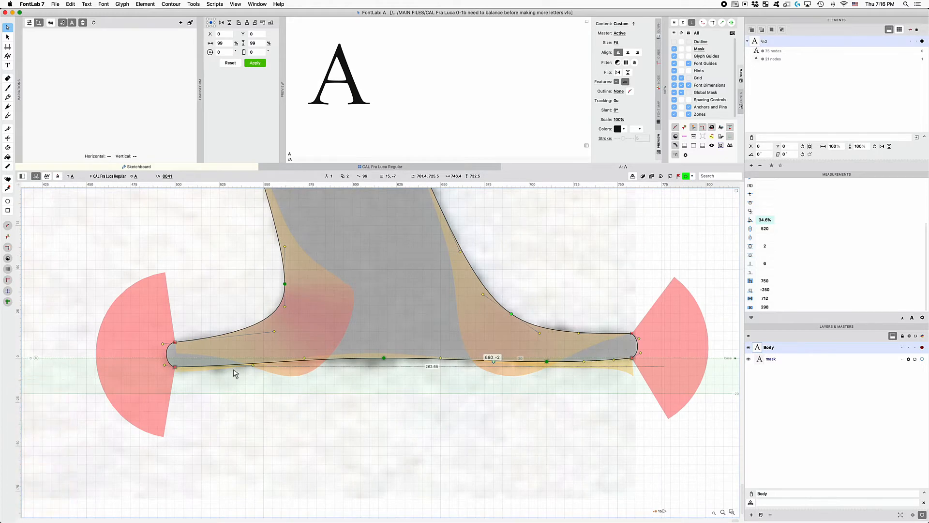
# Step: Close the glyph A and open the glyph I, inspecting its bottom serif
pyautogui.press('super+w')
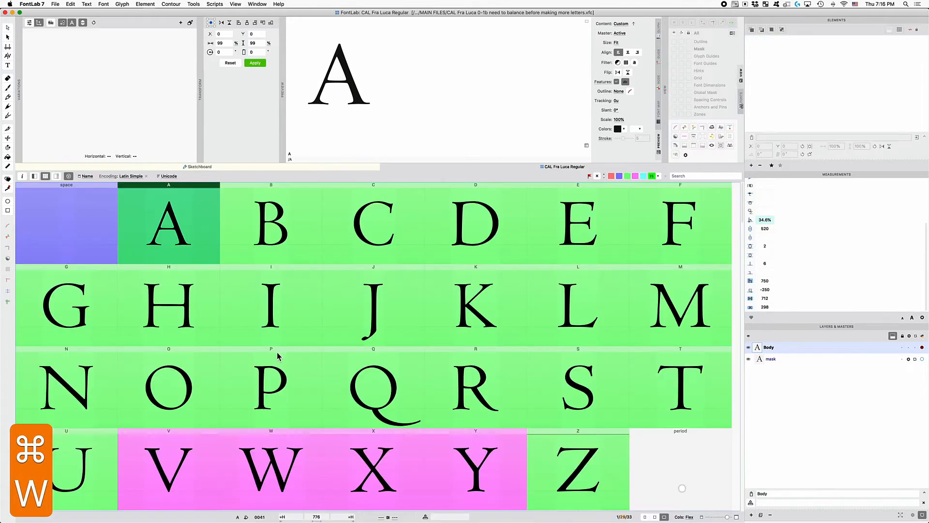
pyautogui.press('i')
pyautogui.press('Return')
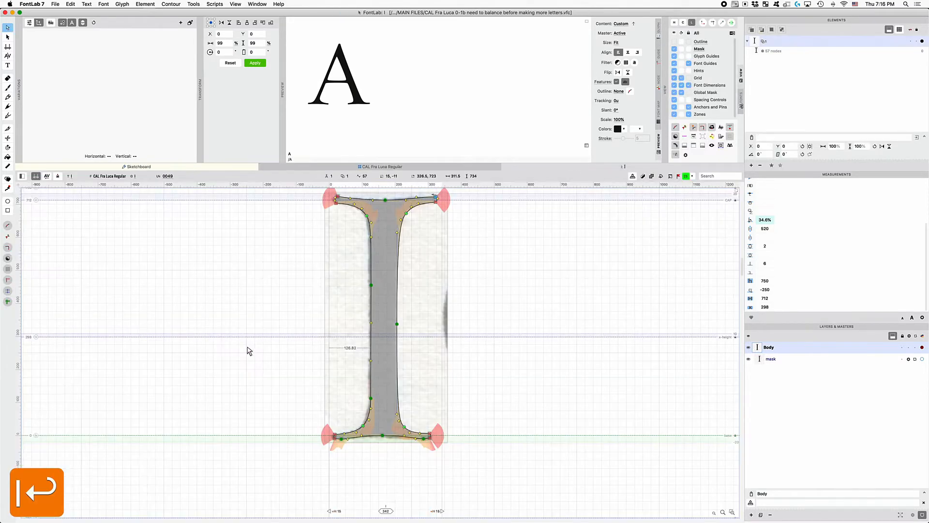
pyautogui.press('z')
pyautogui.press('z')
pyautogui.press('z')
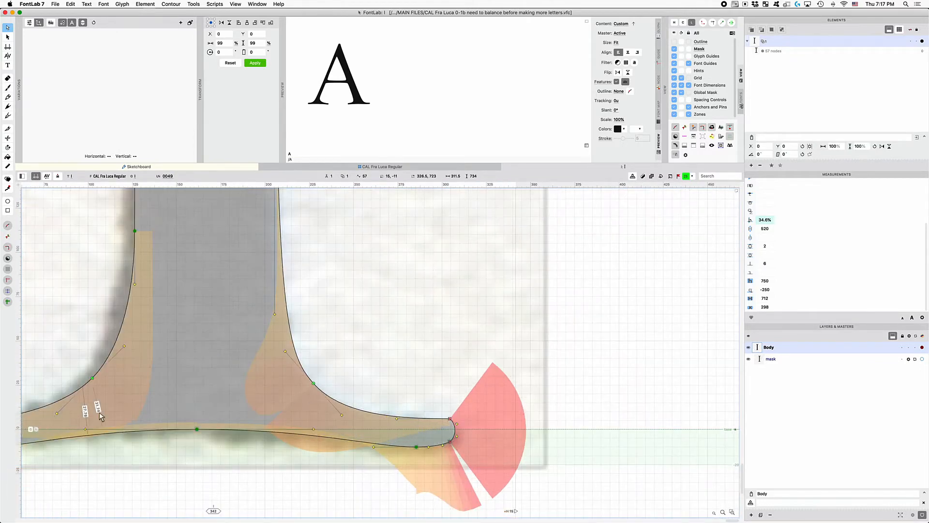
pyautogui.hscroll(-5, 112, 412)
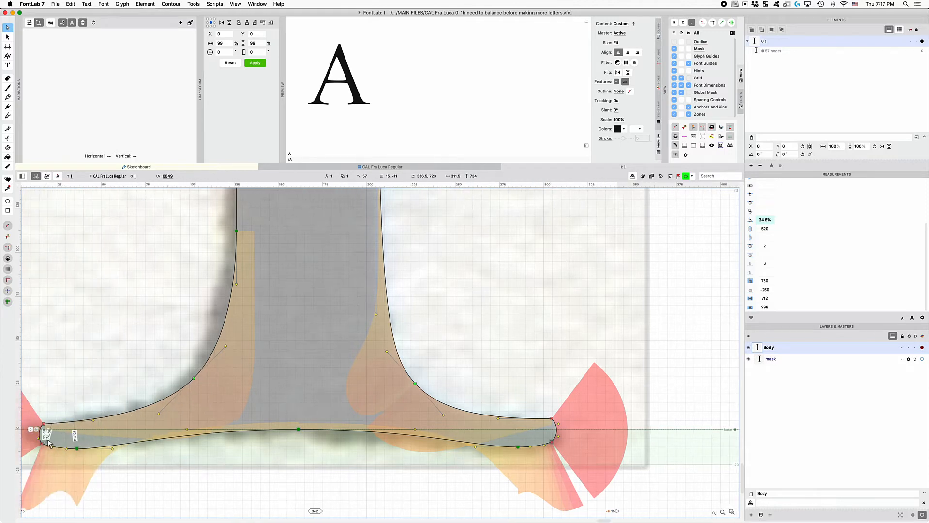
pyautogui.press('x')
pyautogui.press('x')
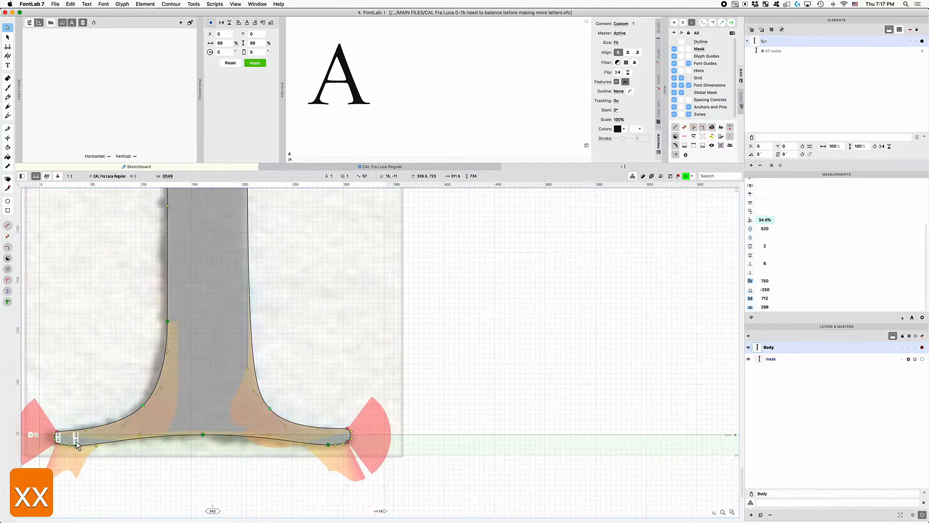
# Step: Nudge the underside nodes of the I's upper-left serif and bracket curve up by three small increments
pyautogui.scroll(10, 78, 440)
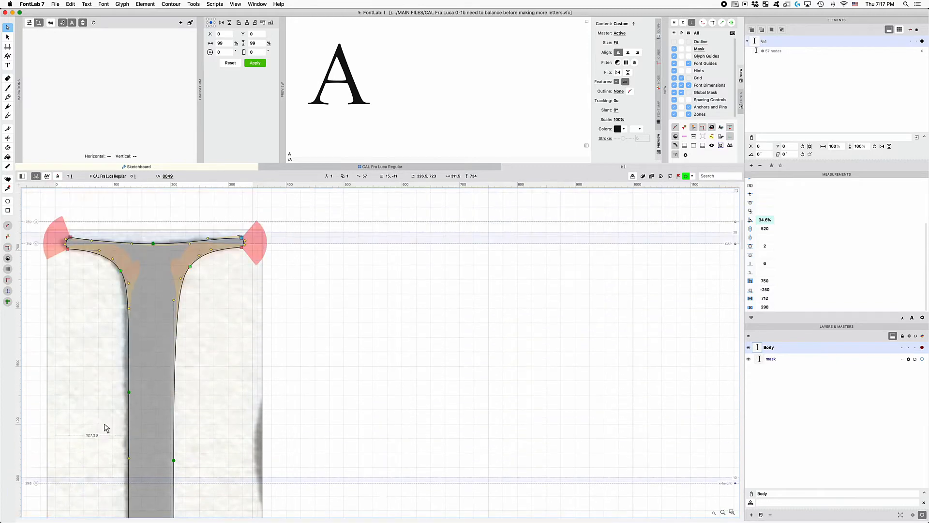
pyautogui.hscroll(-3, 219, 340)
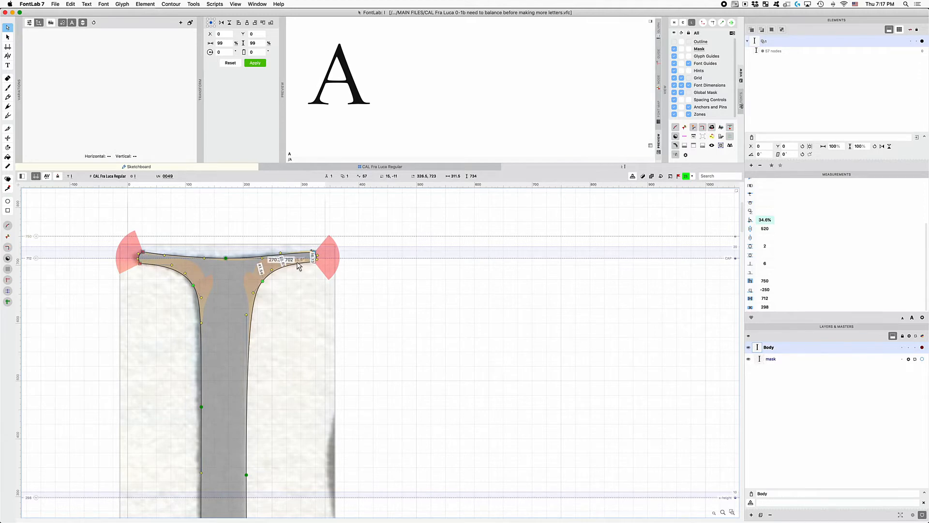
pyautogui.moveTo(217, 299); pyautogui.dragTo(133, 270)
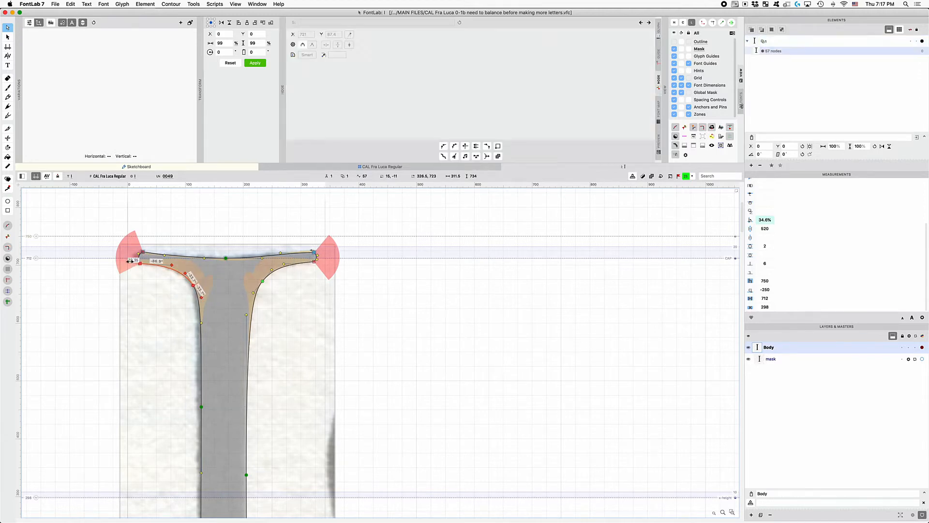
pyautogui.press('Up')
pyautogui.press('Up')
pyautogui.press('Up')
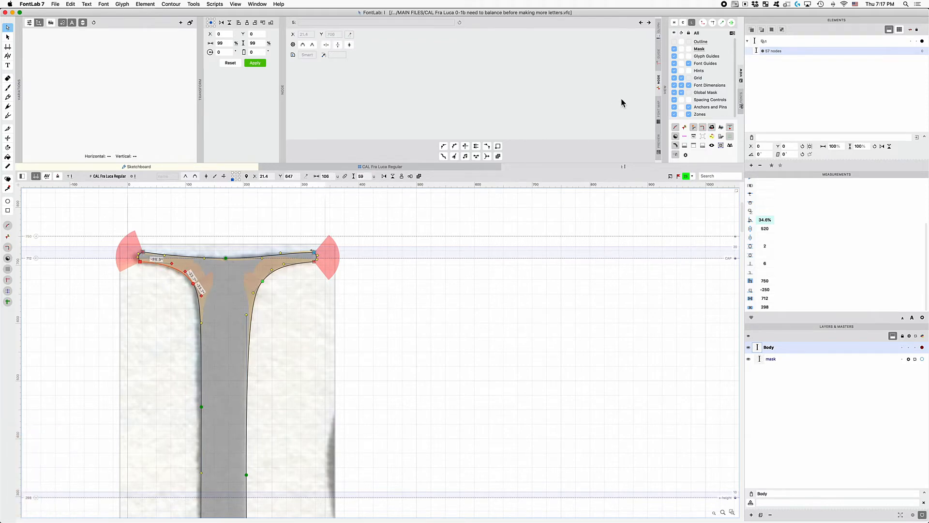
# Step: Replace the preview text with IIHH to compare the I against the H
pyautogui.click(659, 145)
pyautogui.press('super+a')
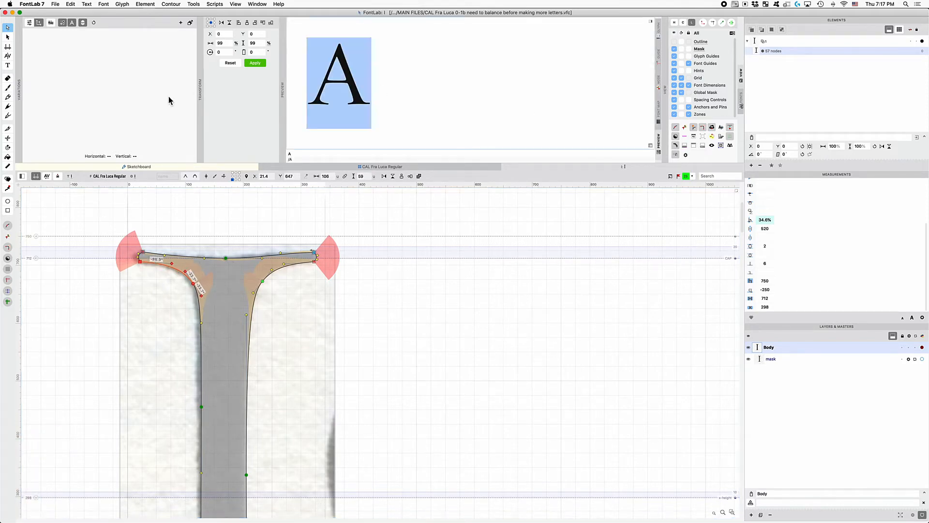
pyautogui.write('IIA')
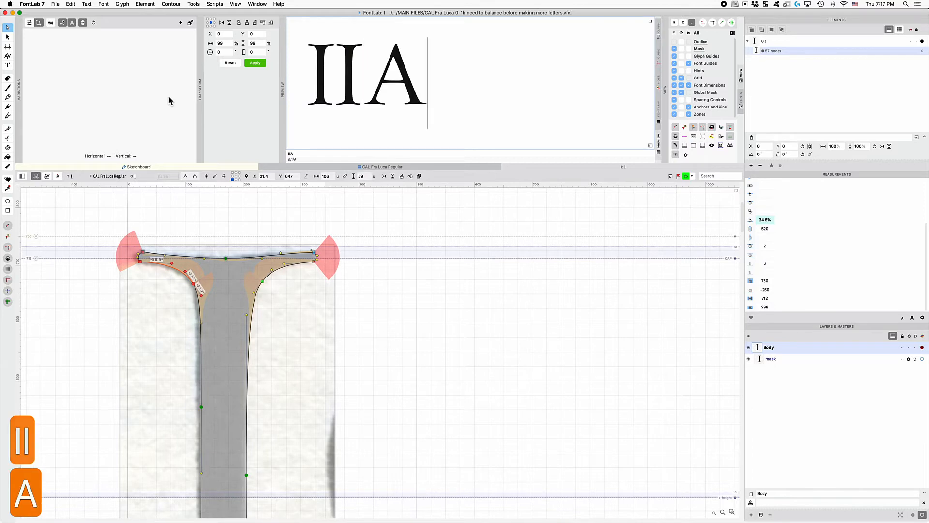
pyautogui.press('BackSpace')
pyautogui.write('HH')
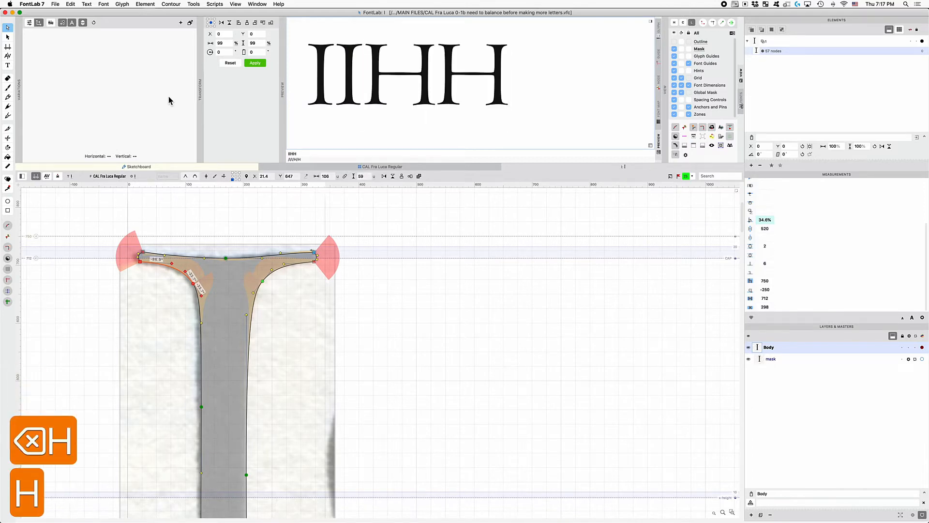
# Step: Nudge the underside nodes of the I's upper-right serif and bracket curve up by two small increments
pyautogui.moveTo(342, 322); pyautogui.dragTo(256, 260)
pyautogui.click(312, 259)
pyautogui.press('Up')
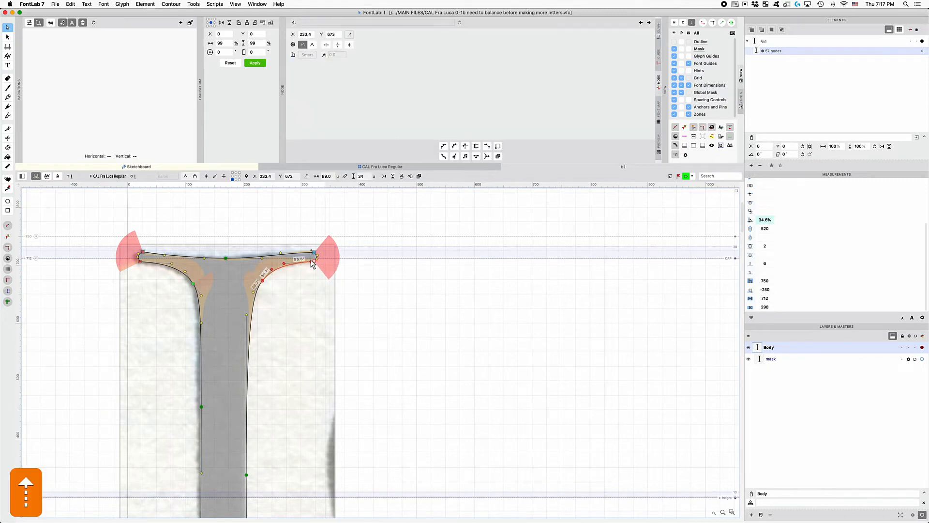
pyautogui.press('Up')
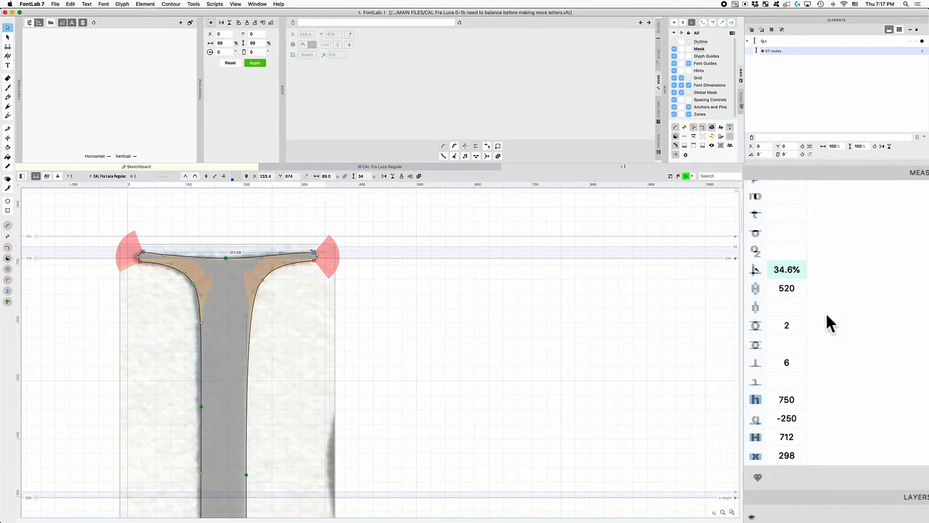
# Step: Set the uppercase serif thickness in the font measurements to 14
pyautogui.click(790, 365)
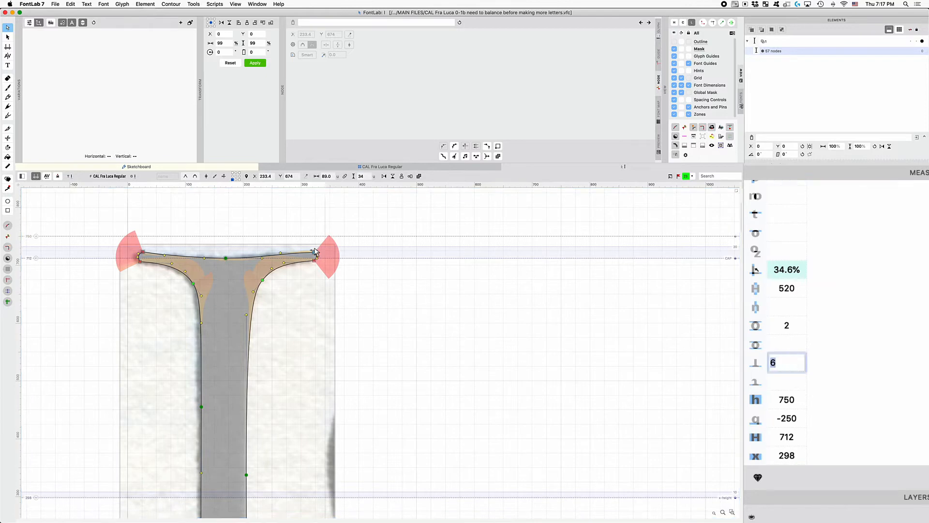
pyautogui.write('14')
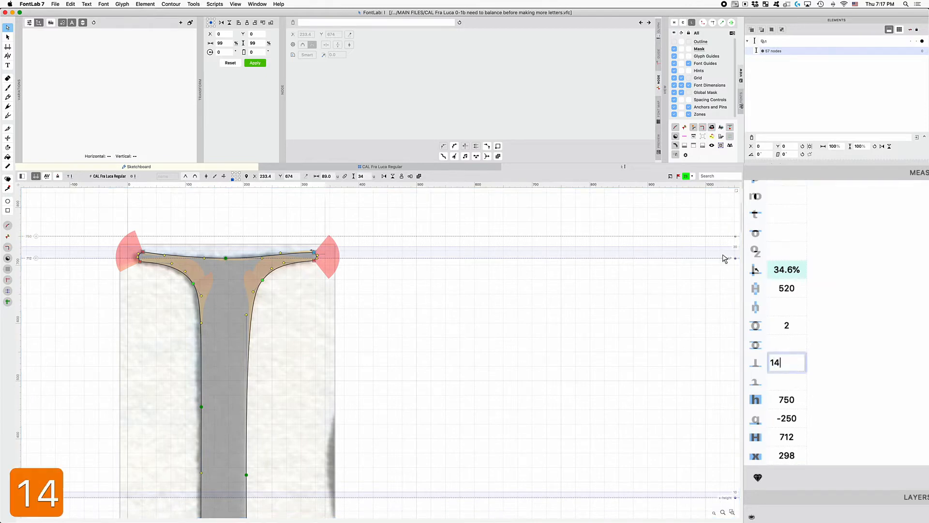
pyautogui.press('Return')
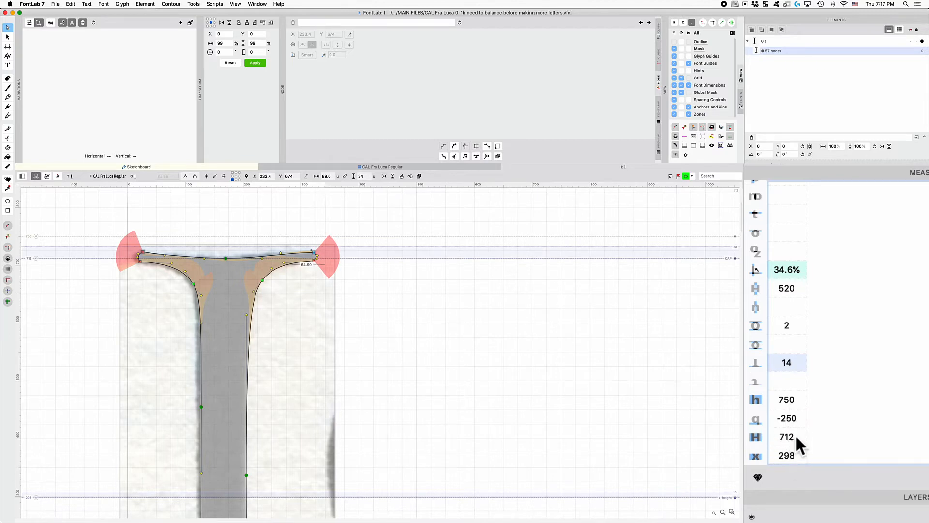
# Step: Close the glyph I and open the glyph O, inspecting the overshoots at its top and bottom curves
pyautogui.scroll(5, 793, 429)
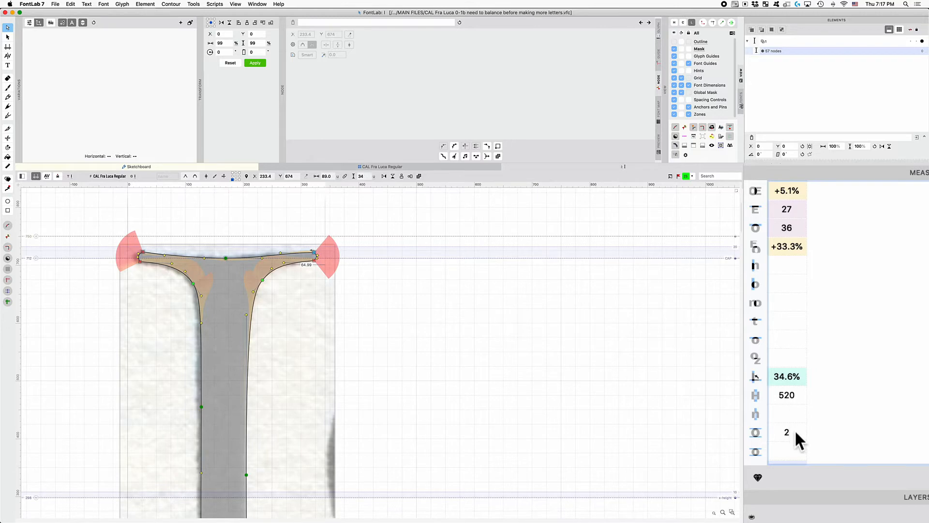
pyautogui.scroll(-5, 795, 429)
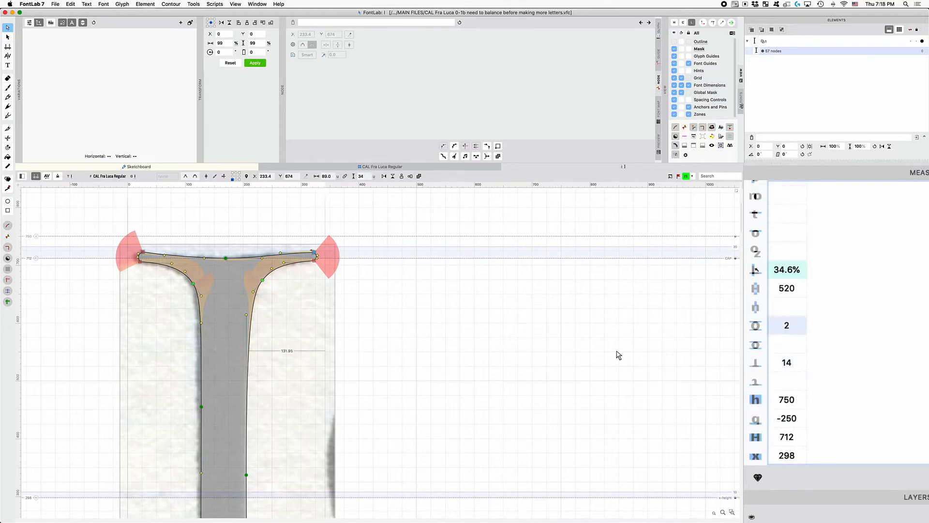
pyautogui.press('super+w')
pyautogui.click(506, 302)
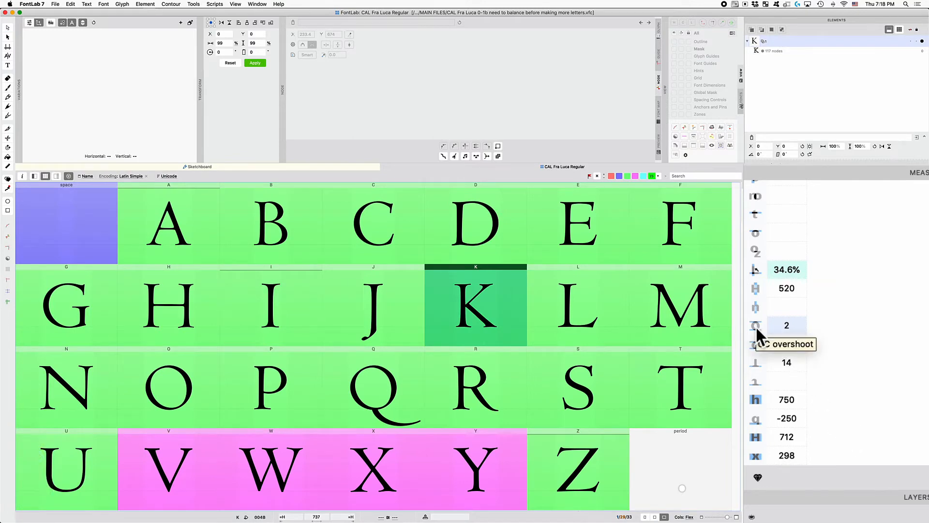
pyautogui.click(543, 305)
pyautogui.click(281, 231)
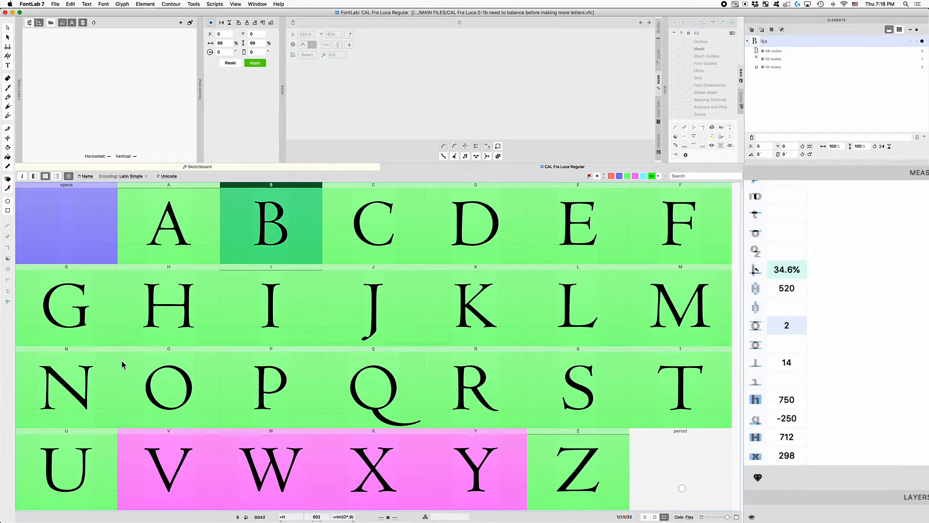
pyautogui.doubleClick(168, 387)
pyautogui.press('z')
pyautogui.press('z')
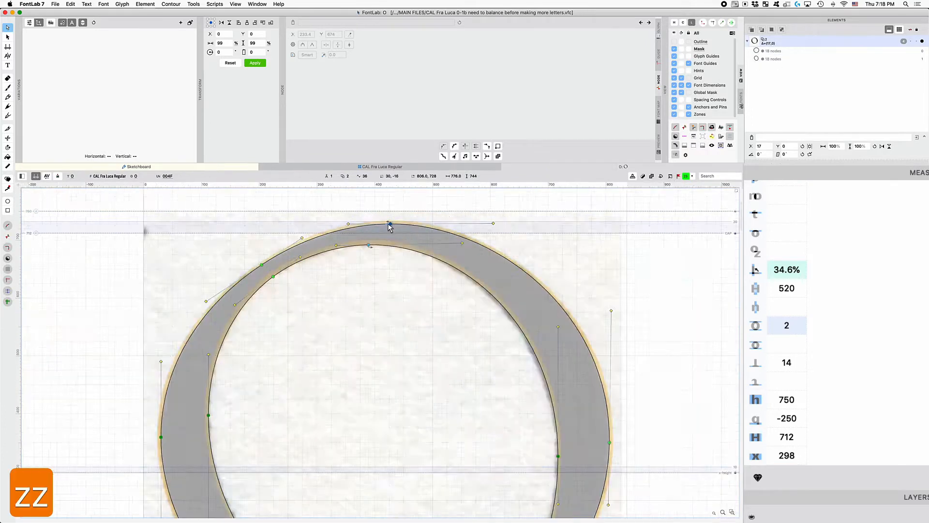
pyautogui.press('x')
pyautogui.press('x')
pyautogui.scroll(-3, 391, 324)
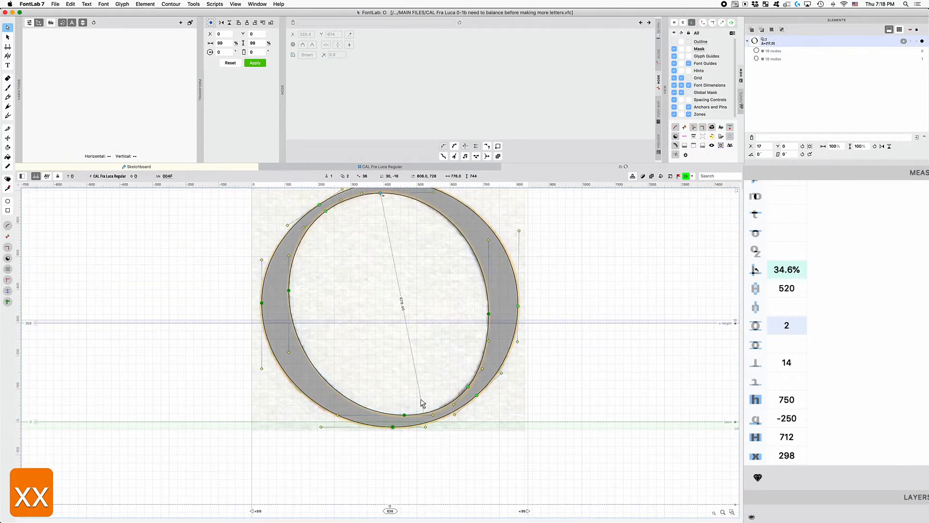
pyautogui.scroll(5, 327, 280)
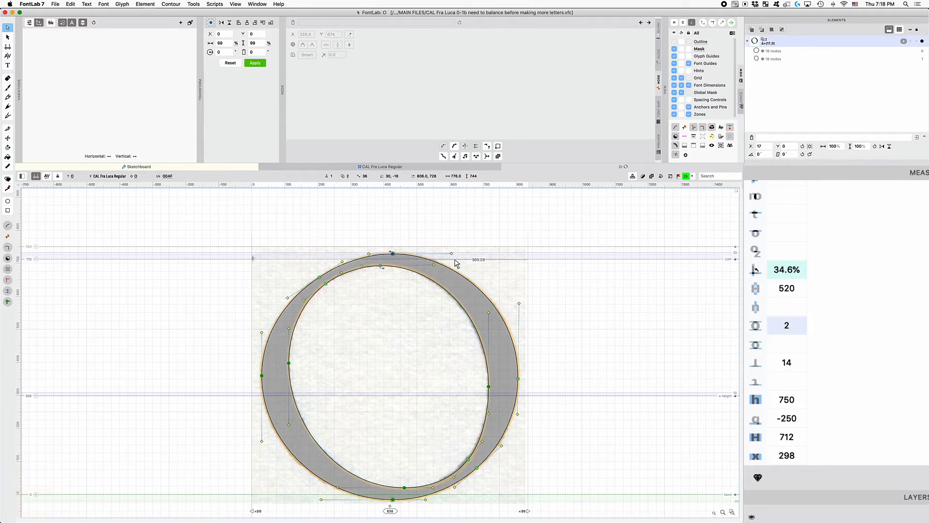
# Step: Place a horizontal guide at 734 above the O's top curve and delete it
pyautogui.press('z')
pyautogui.press('z')
pyautogui.press('z')
pyautogui.press('z')
pyautogui.moveTo(398, 184); pyautogui.dragTo(408, 204)
pyautogui.click(408, 204)
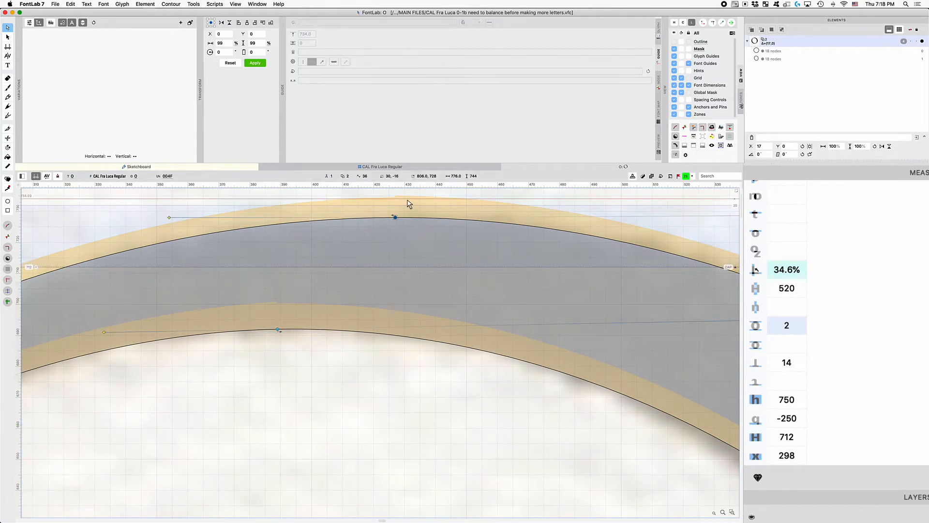
pyautogui.click(405, 200)
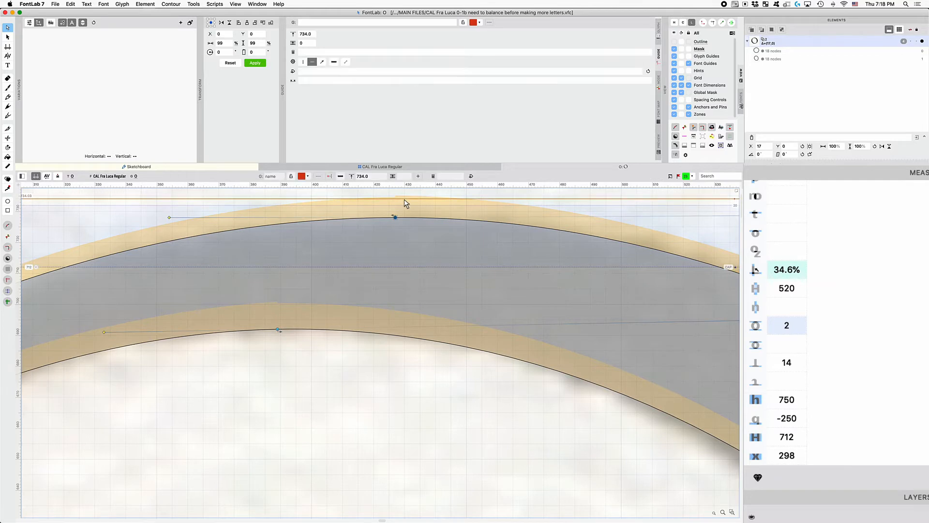
pyautogui.press('BackSpace')
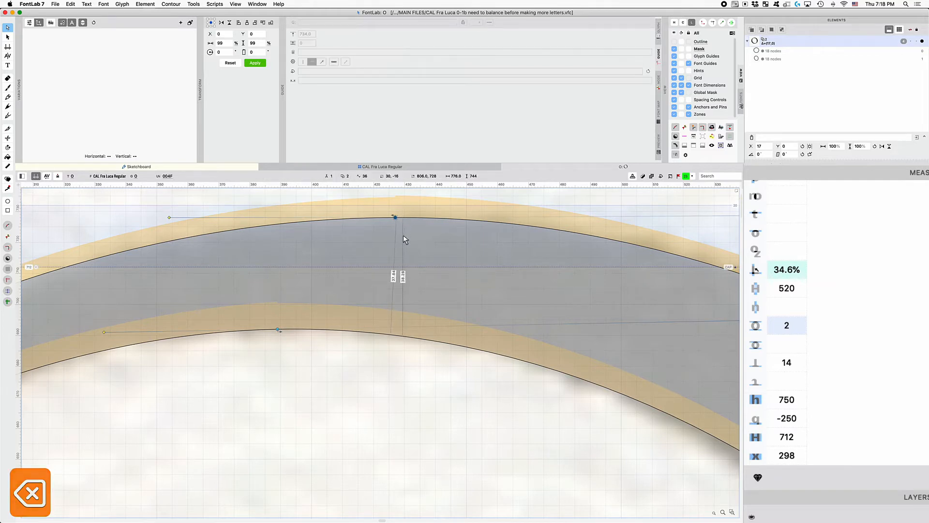
# Step: Set the uppercase overshoot in the font measurements to 16
pyautogui.scroll(-5, 403, 234)
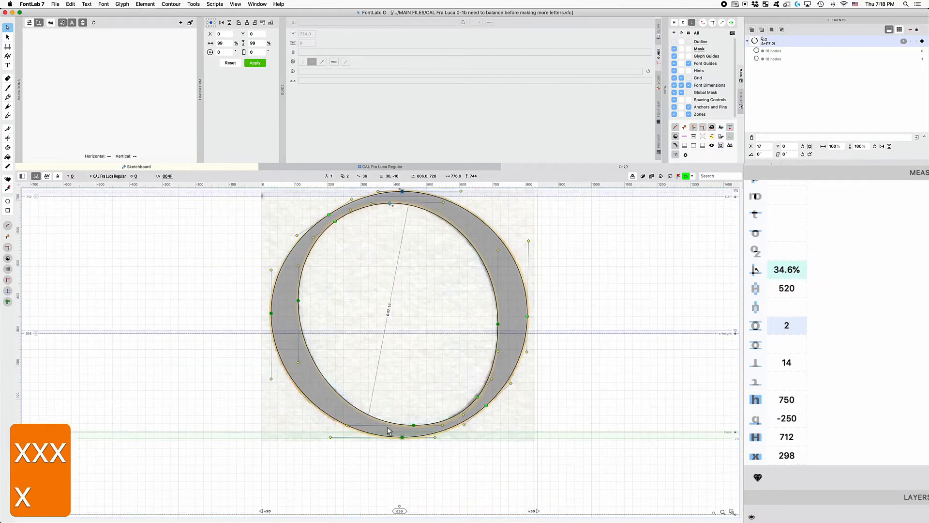
pyautogui.scroll(4, 409, 443)
pyautogui.scroll(-2, 409, 442)
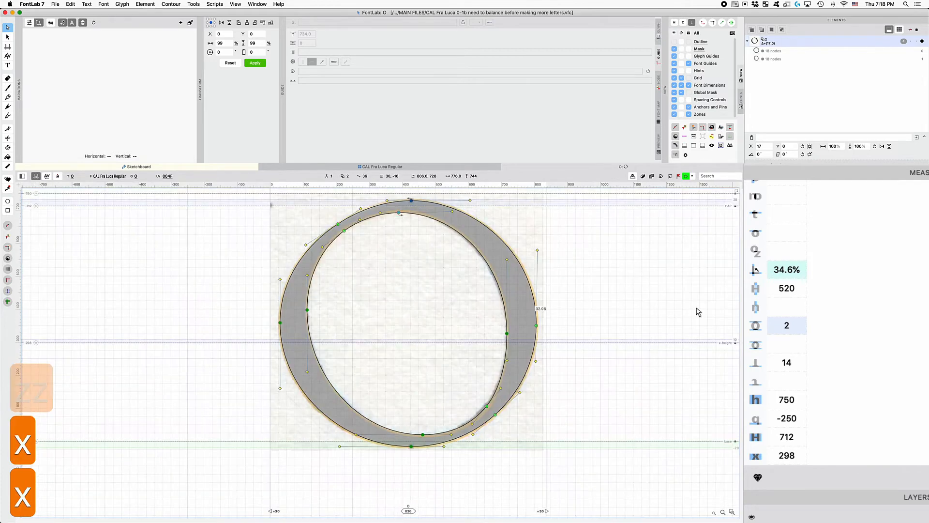
pyautogui.doubleClick(794, 327)
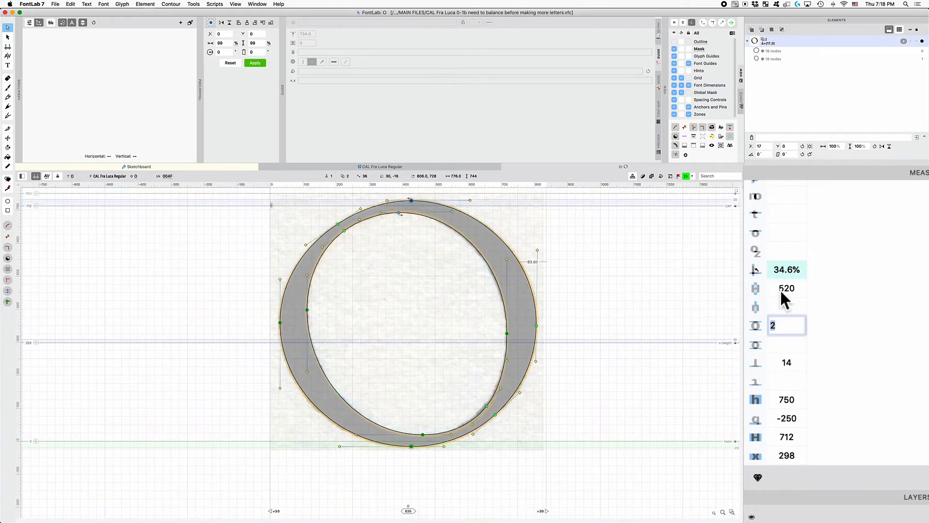
pyautogui.write('16')
pyautogui.press('Return')
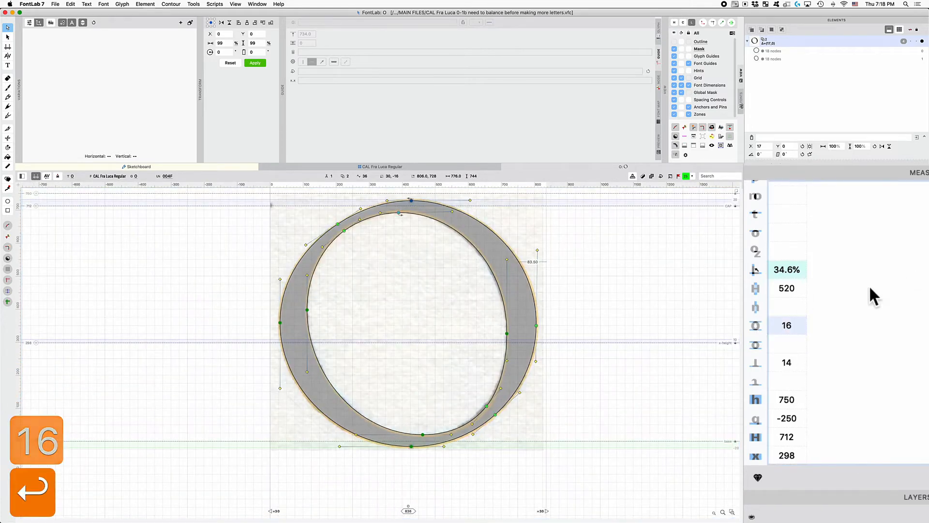
# Step: Set the uppercase round horizontal stem measurement to 27, using the thinnest part of the O's upper-left curve as reference
pyautogui.scroll(2, 790, 307)
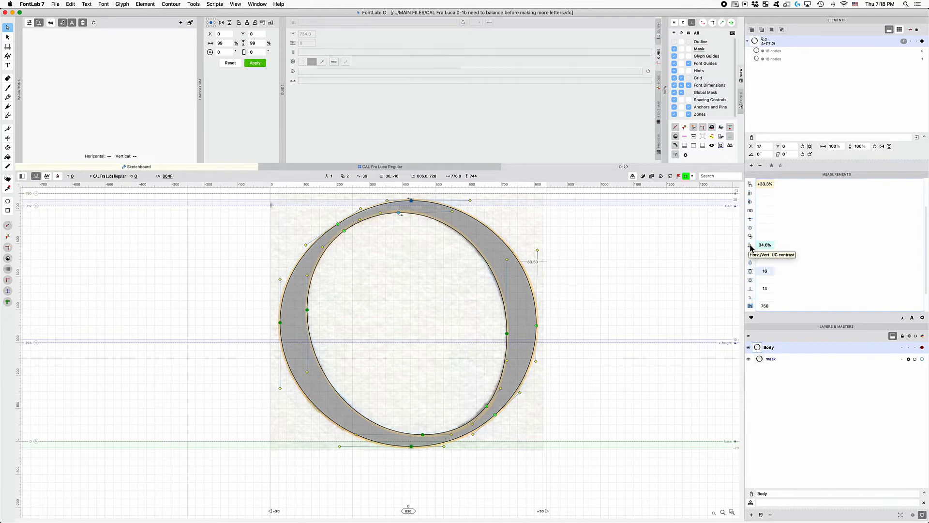
pyautogui.scroll(3, 751, 247)
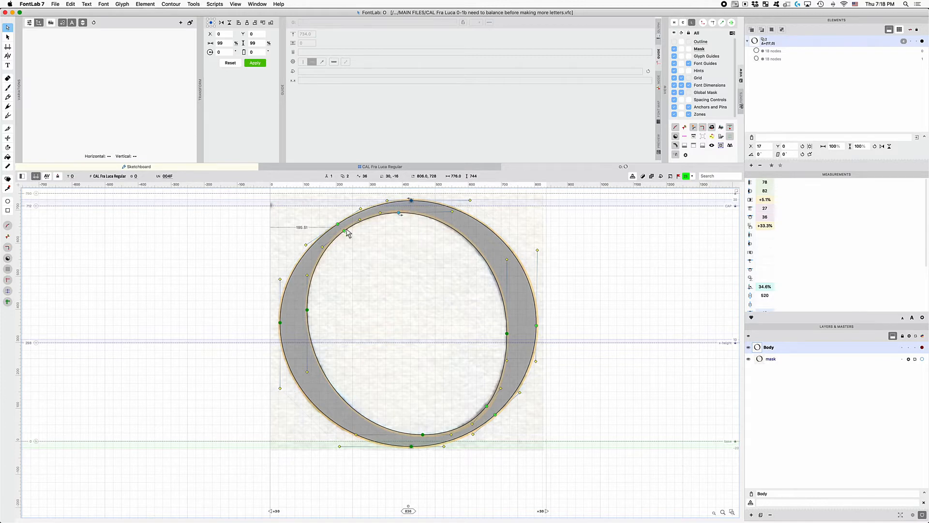
pyautogui.press('z')
pyautogui.press('z')
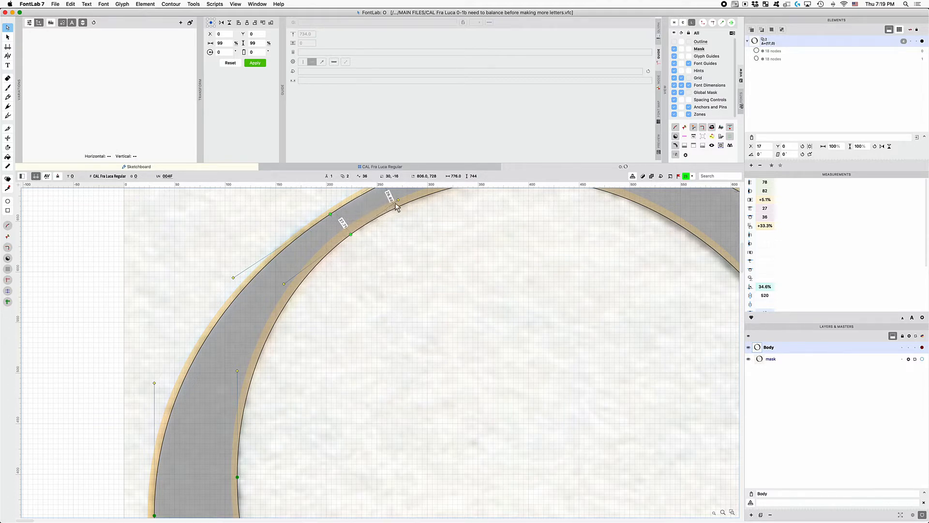
pyautogui.click(766, 218)
pyautogui.write('27')
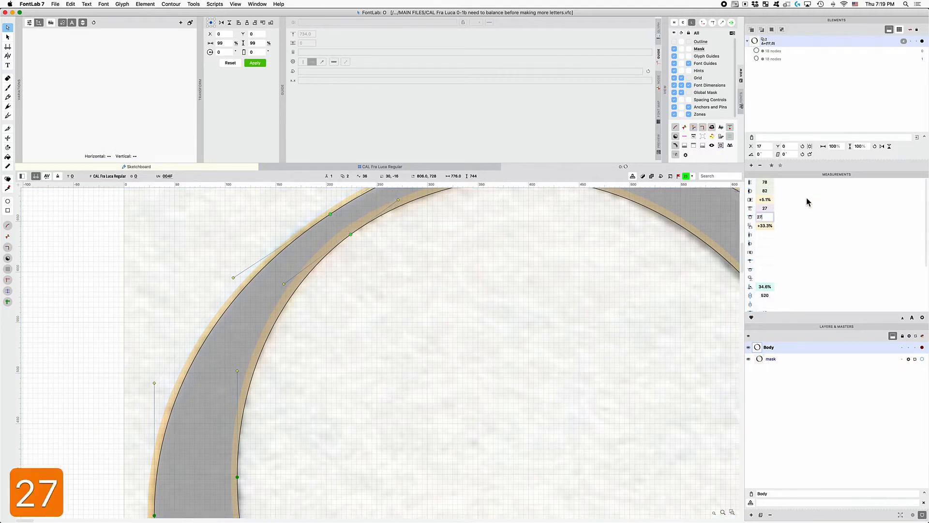
pyautogui.press('Return')
pyautogui.press('x')
pyautogui.press('x')
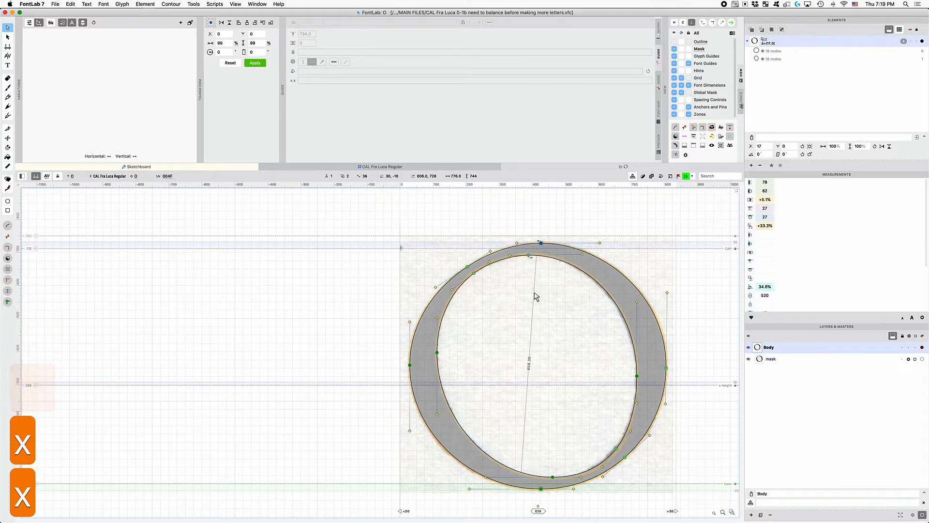
# Step: Close the glyph O and open the glyph E, checking the thickness of its middle arm
pyautogui.press('super+w')
pyautogui.click(581, 222)
pyautogui.press('z')
pyautogui.press('z')
pyautogui.press('z')
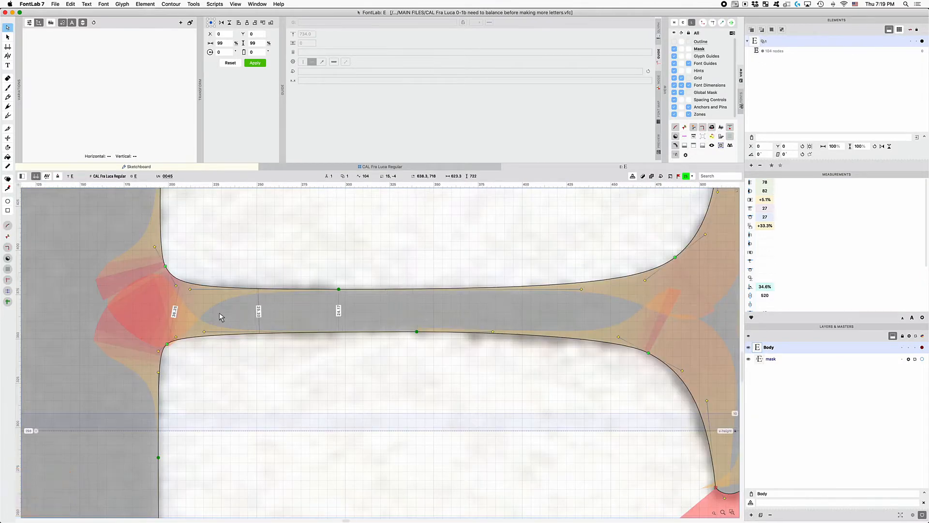
pyautogui.press('x')
pyautogui.press('x')
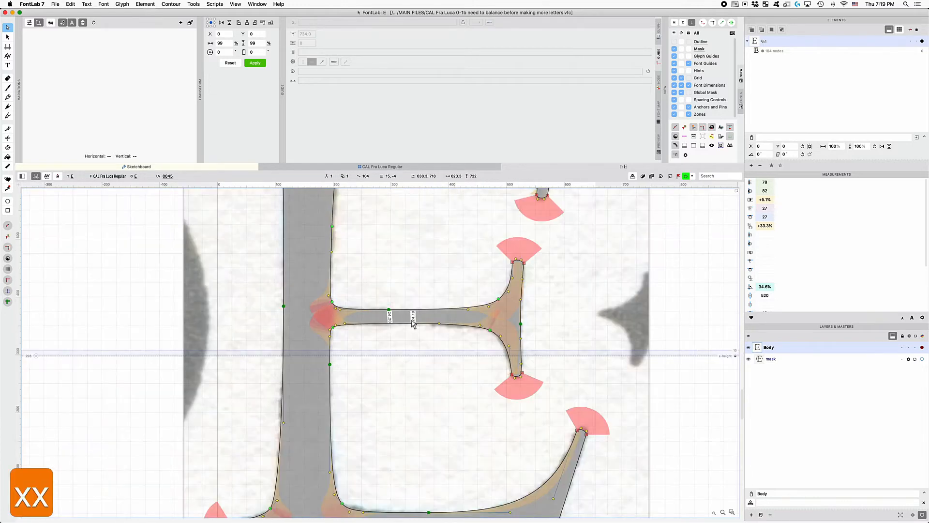
pyautogui.press('x')
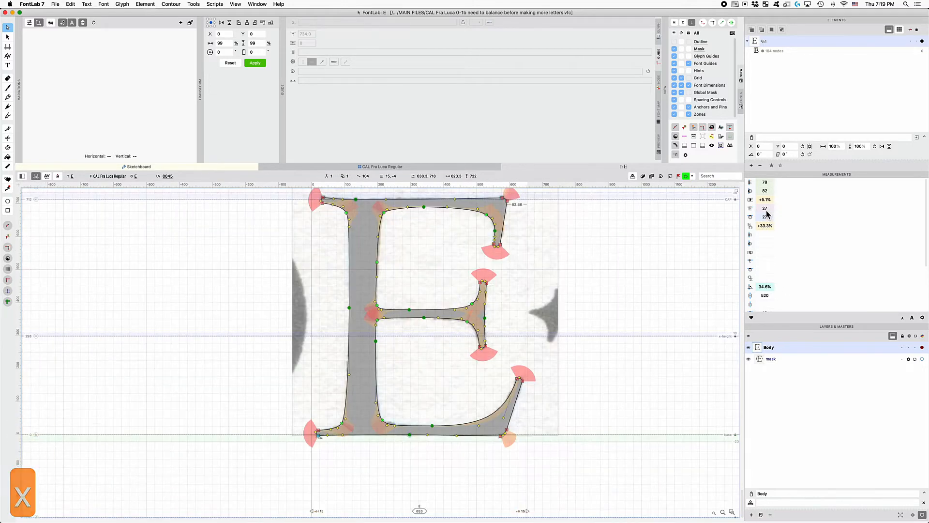
# Step: Set the uppercase straight horizontal stem measurement to 24 and recalculate the dependent measurements
pyautogui.write('24')
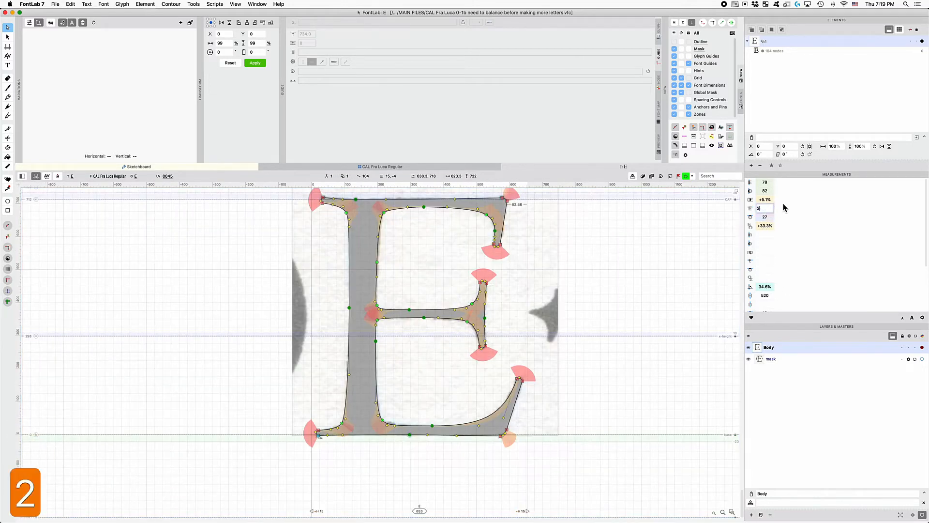
pyautogui.press('Return')
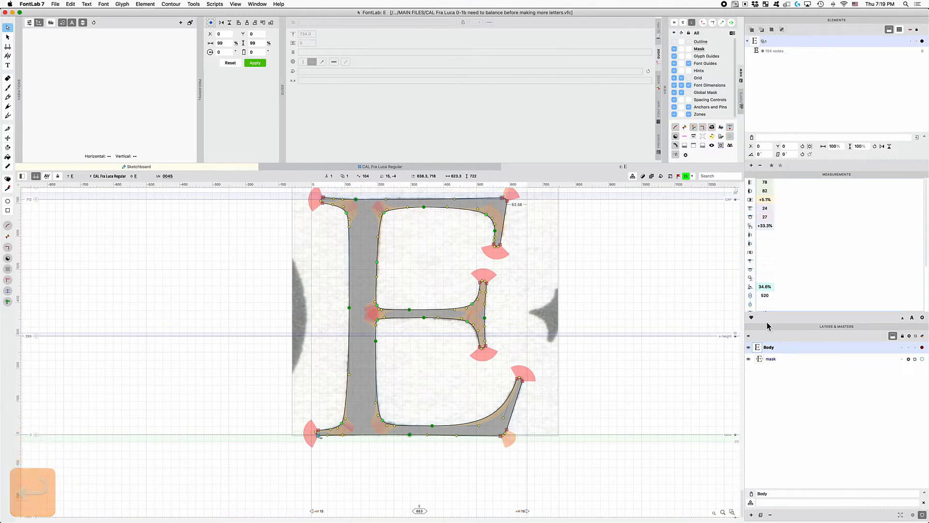
pyautogui.click(752, 318)
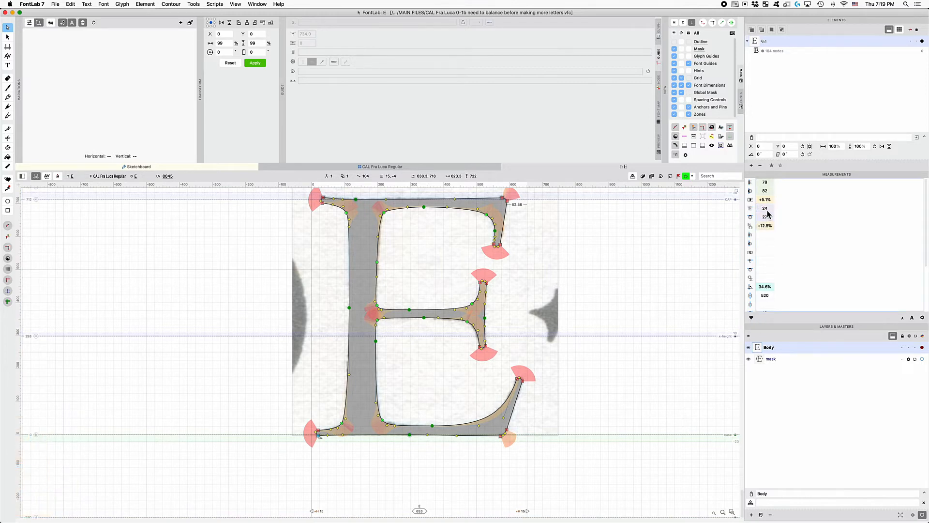
# Step: Return from the glyph E to the font overview of CAL Fra Luca Regular
pyautogui.click(767, 235)
pyautogui.click(765, 184)
pyautogui.click(504, 167)
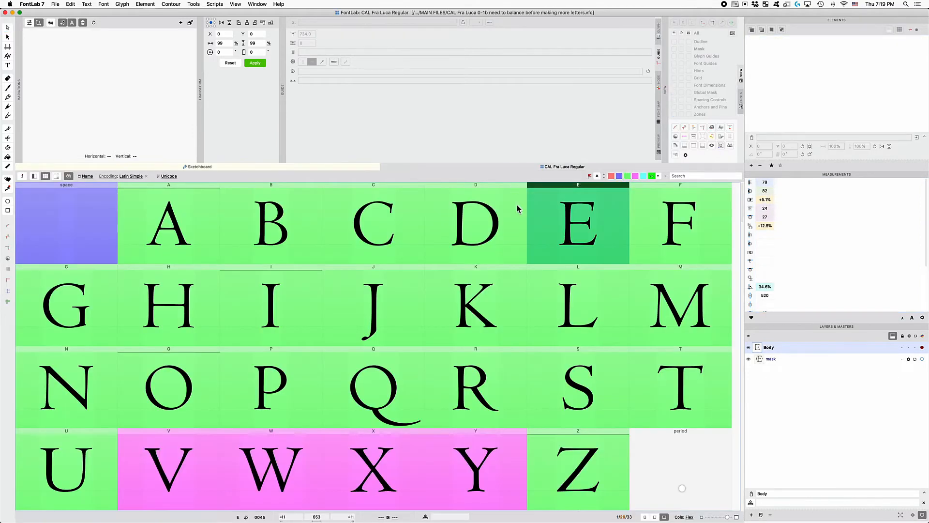
pyautogui.click(518, 209)
pyautogui.doubleClick(134, 422)
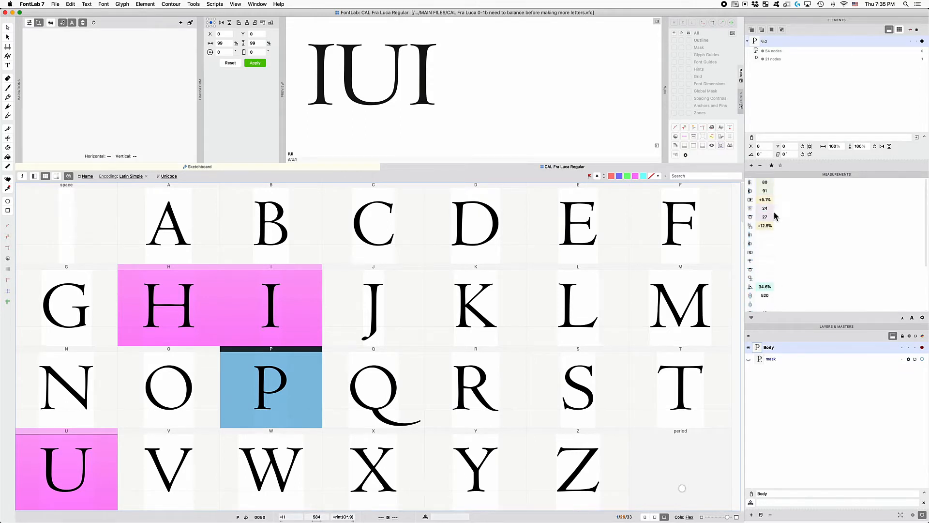
# Step: Flag the glyph A with the same magenta color as H, I and U
pyautogui.click(352, 315)
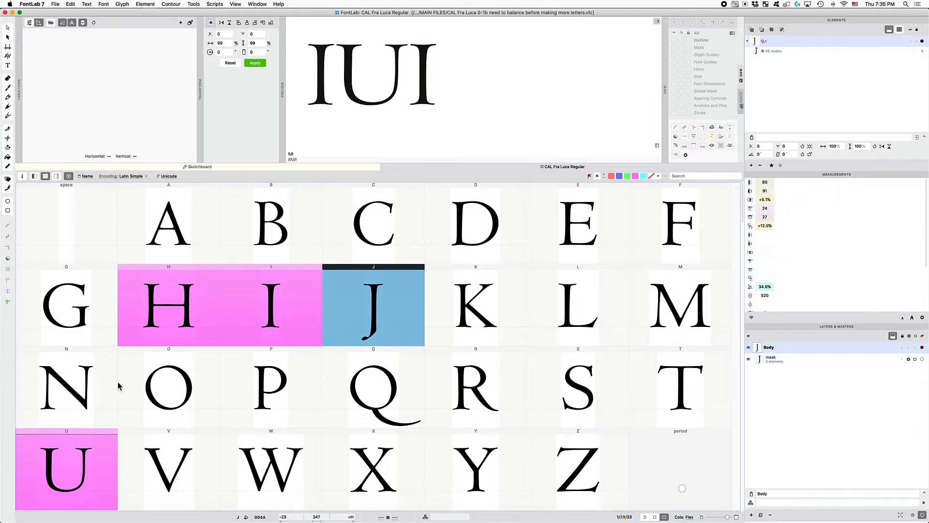
pyautogui.click(68, 479)
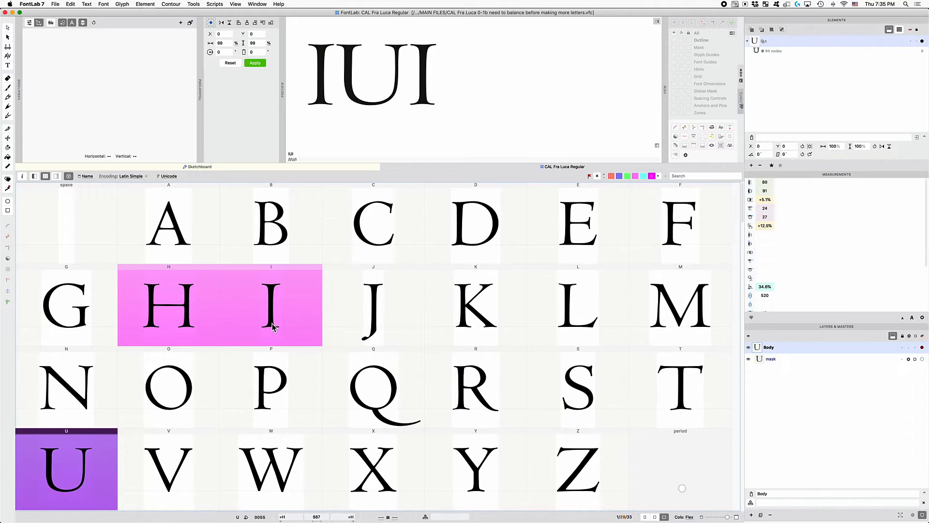
pyautogui.click(202, 310)
pyautogui.click(273, 307)
pyautogui.click(184, 305)
pyautogui.click(175, 254)
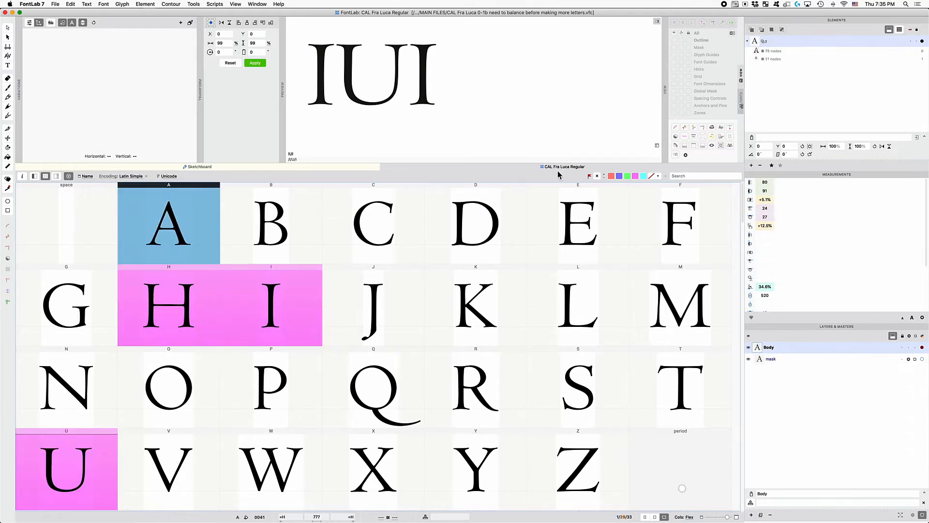
pyautogui.click(636, 176)
pyautogui.click(272, 369)
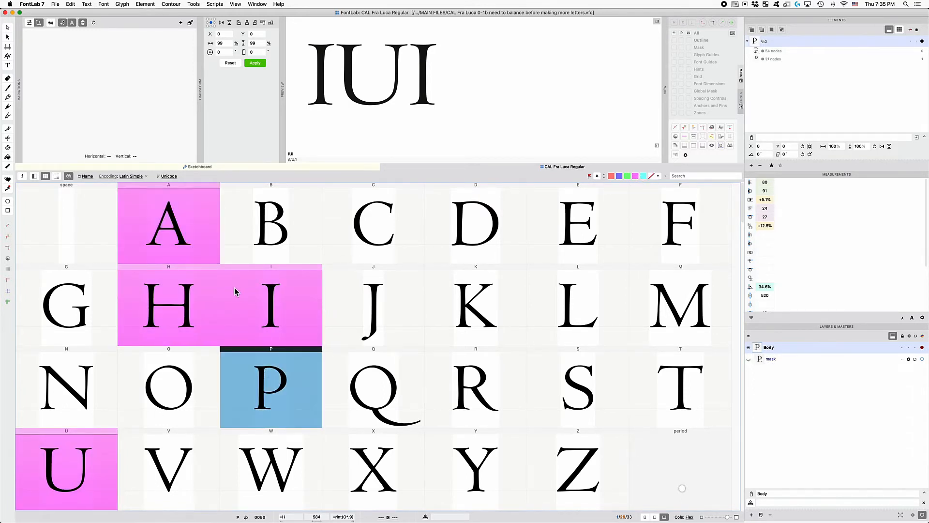
pyautogui.click(209, 297)
pyautogui.click(310, 303)
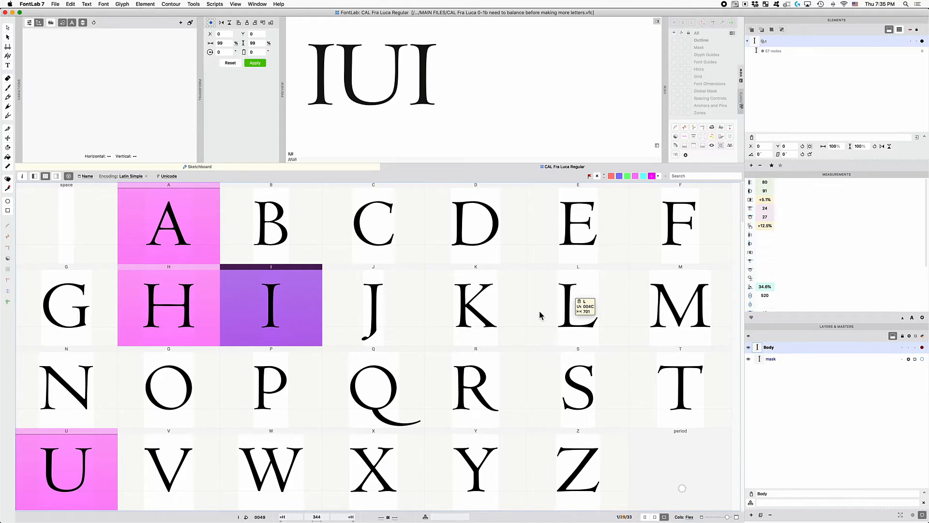
# Step: Change the preview text to IOI to view the O between two I's
pyautogui.moveTo(438, 82); pyautogui.dragTo(339, 79)
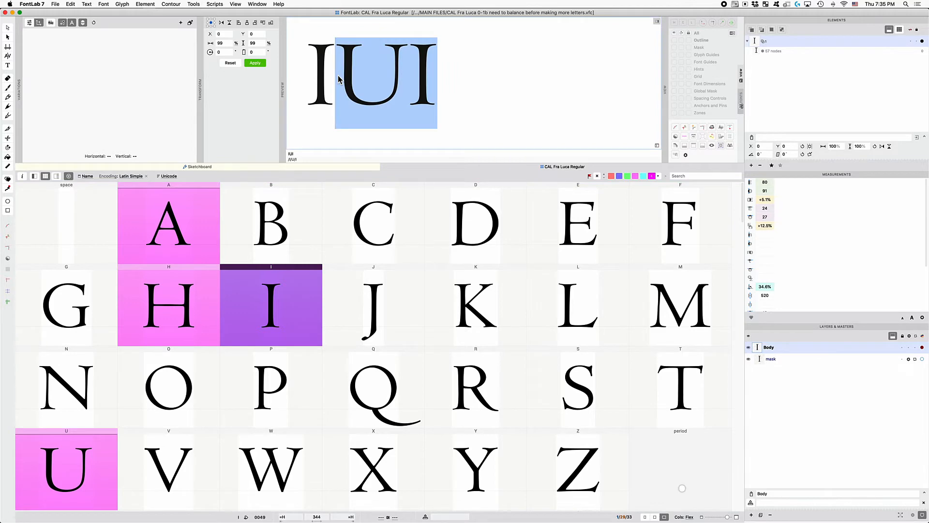
pyautogui.write('OI')
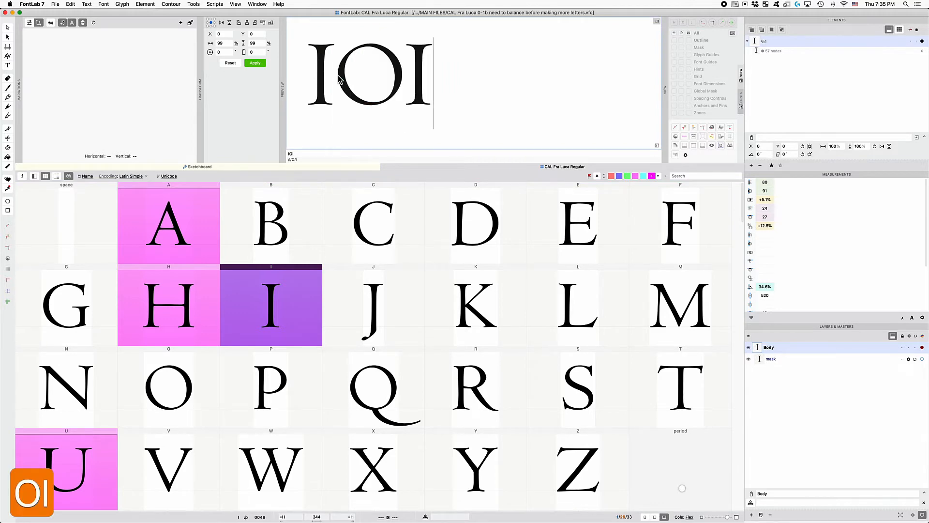
pyautogui.press('BackSpace')
pyautogui.press('BackSpace')
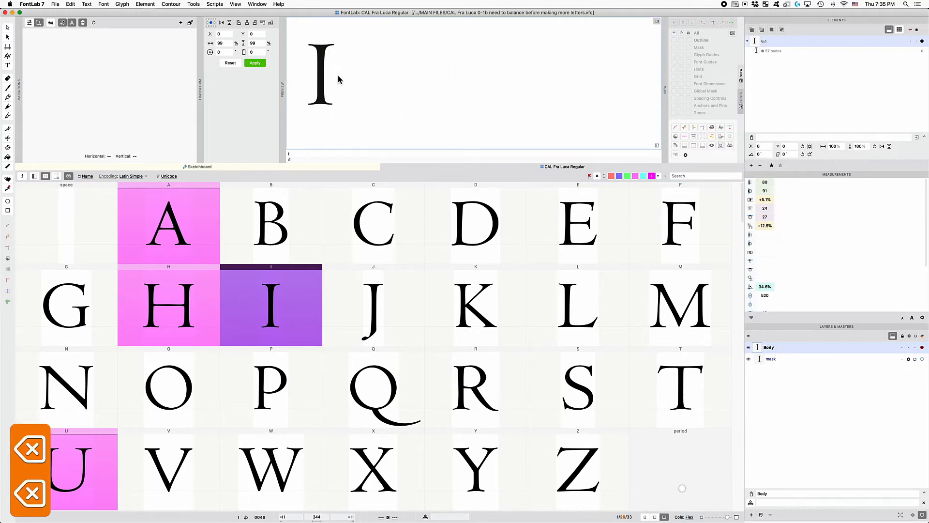
pyautogui.write('OI')
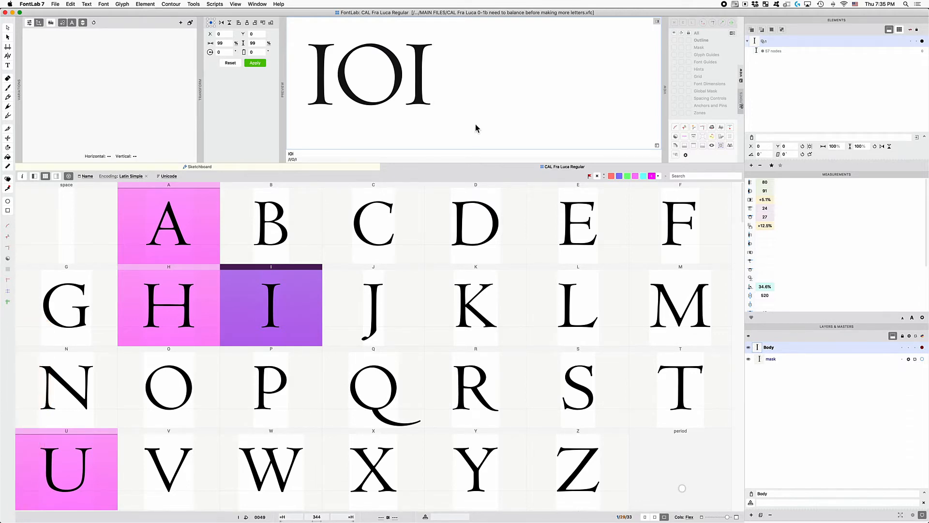
# Step: Open the reference image Rogers001.jpg from the desktop, look it over, and return to FontLab
pyautogui.press('super+h')
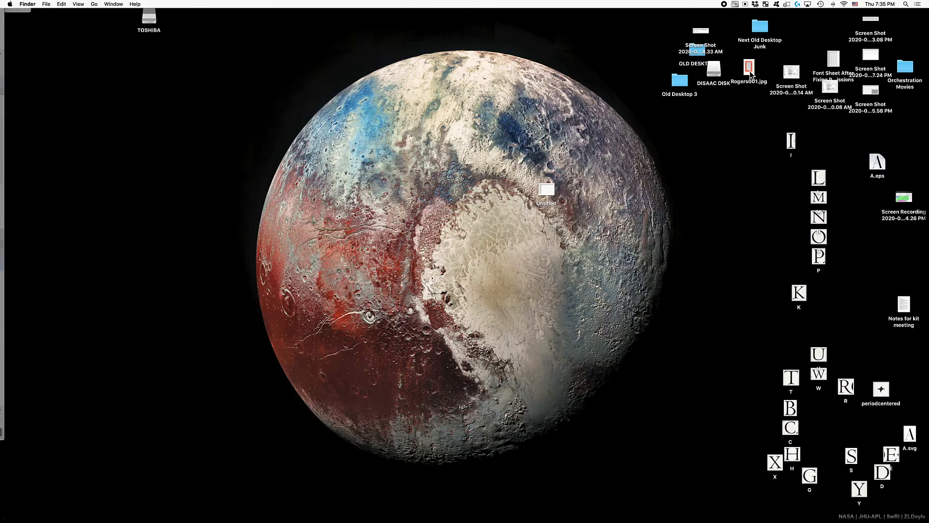
pyautogui.doubleClick(750, 72)
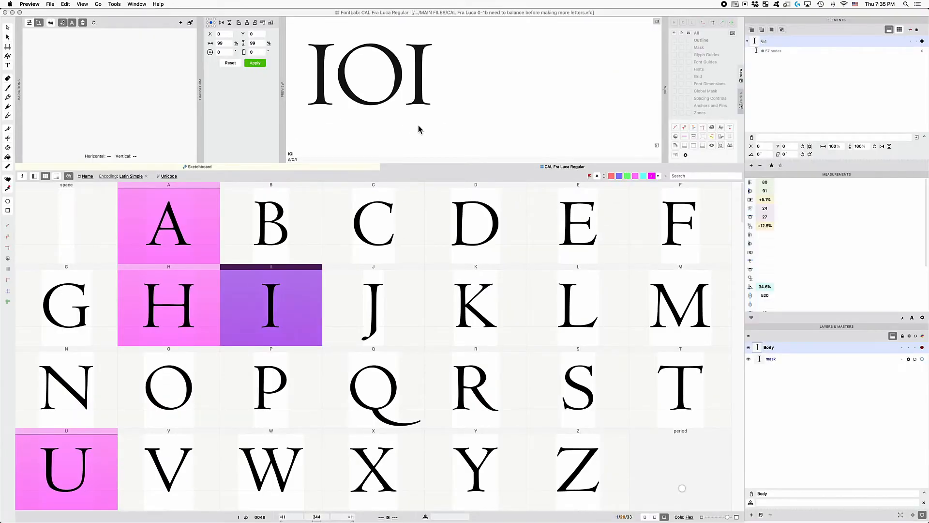
pyautogui.moveTo(122, 22); pyautogui.dragTo(928, 310)
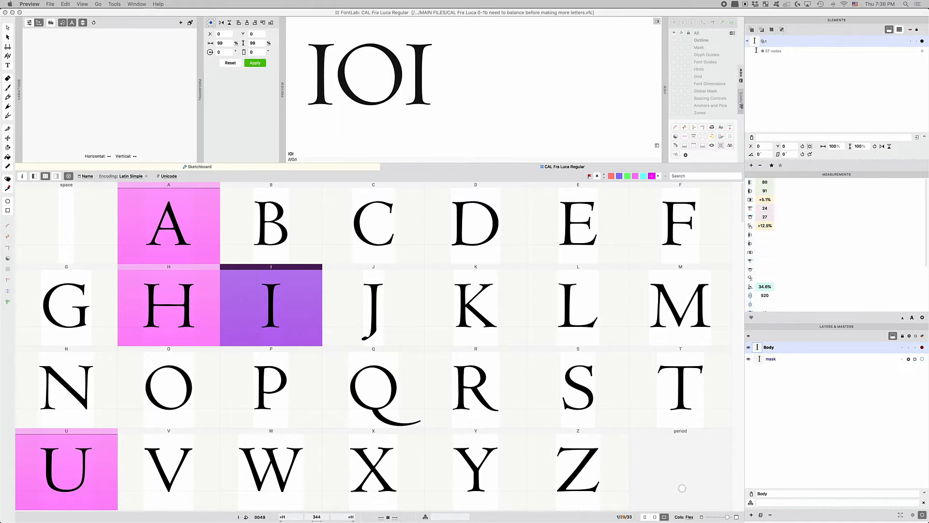
pyautogui.click(503, 102)
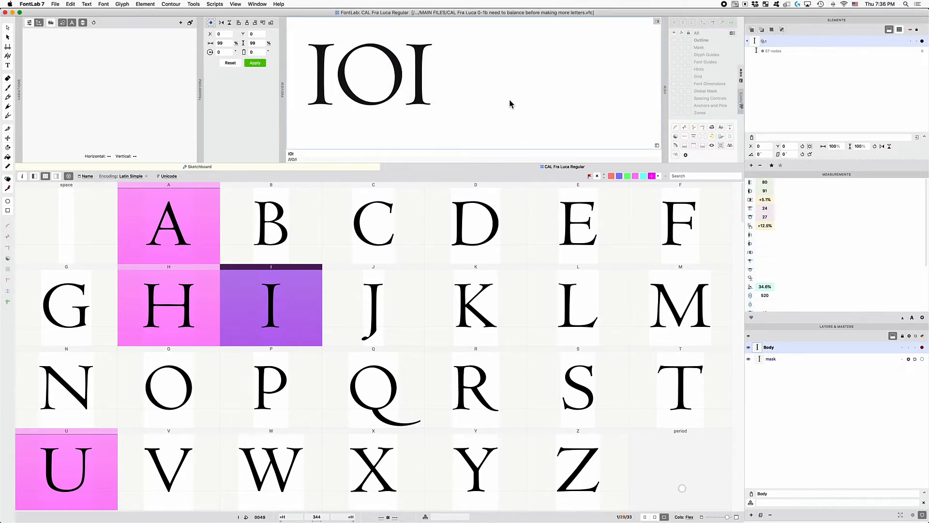
# Step: Replace the preview text with FRA LUCA PACIOLI, breaking it into two lines before PACIOLI
pyautogui.press('super+a')
pyautogui.write('FRA')
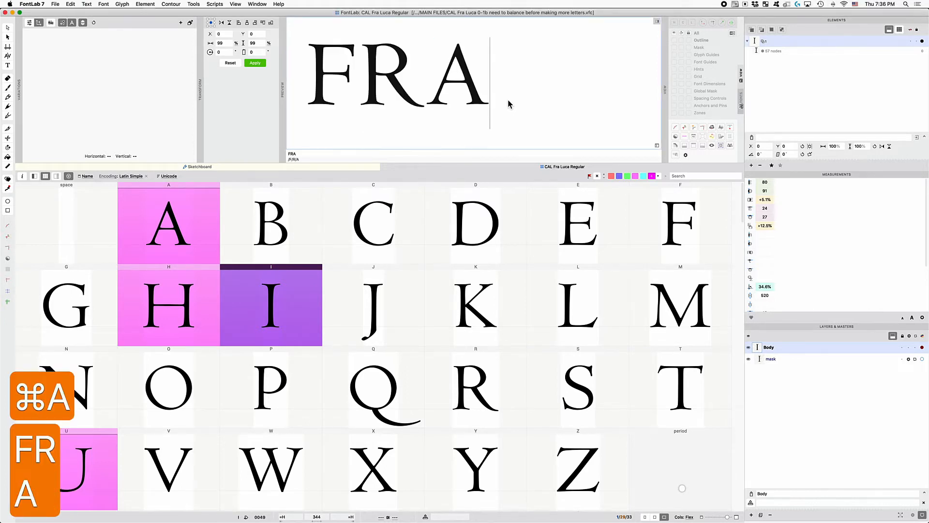
pyautogui.write(' LUCA PAC')
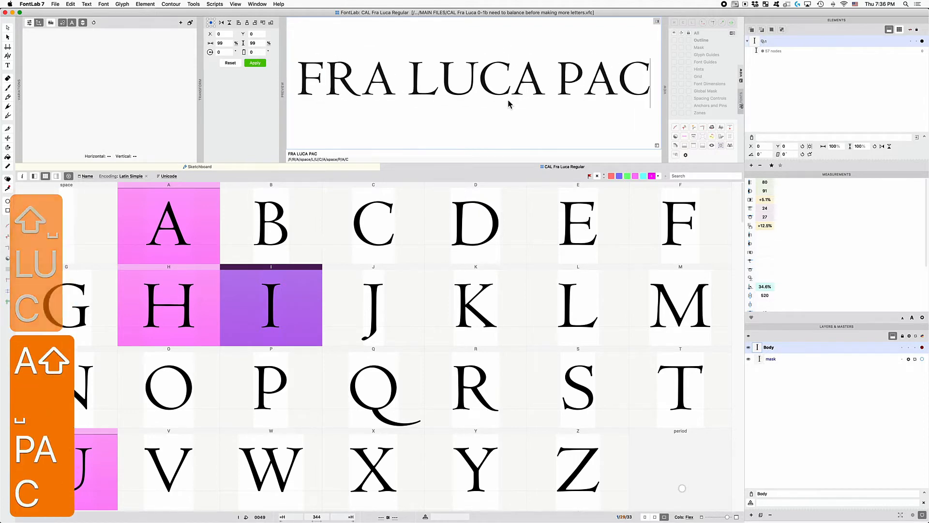
pyautogui.write('IOLI')
pyautogui.click(521, 103)
pyautogui.press('BackSpace')
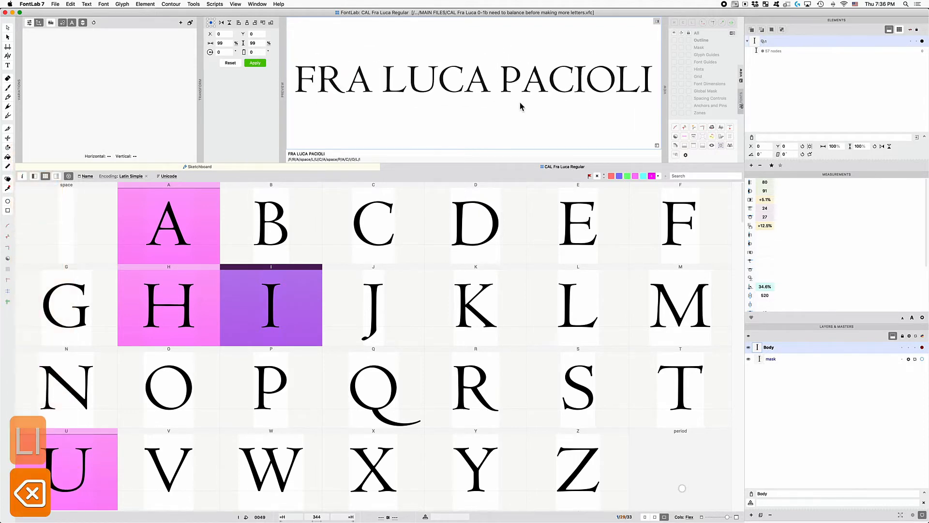
pyautogui.press('Return')
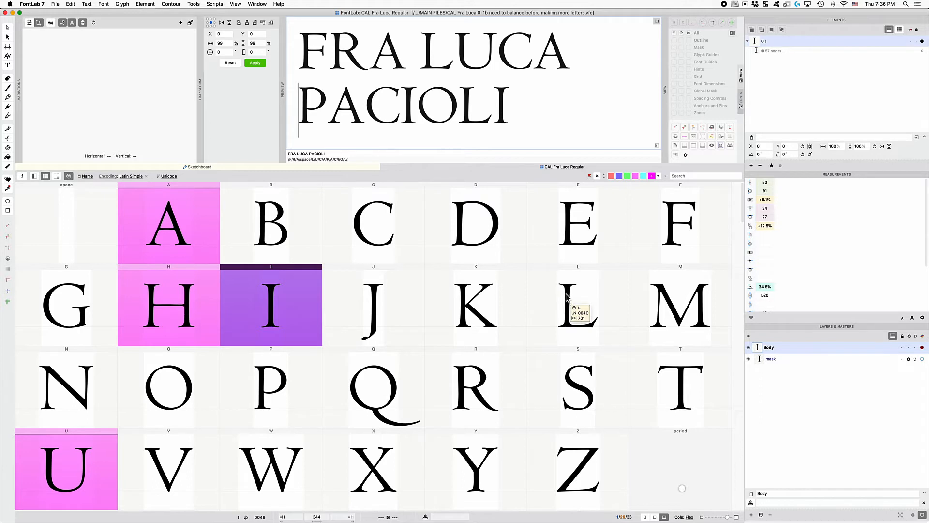
# Step: Copy the final I of PACIOLI and paste it before the L of LUCA for a side-by-side comparison
pyautogui.moveTo(564, 117); pyautogui.dragTo(137, 95)
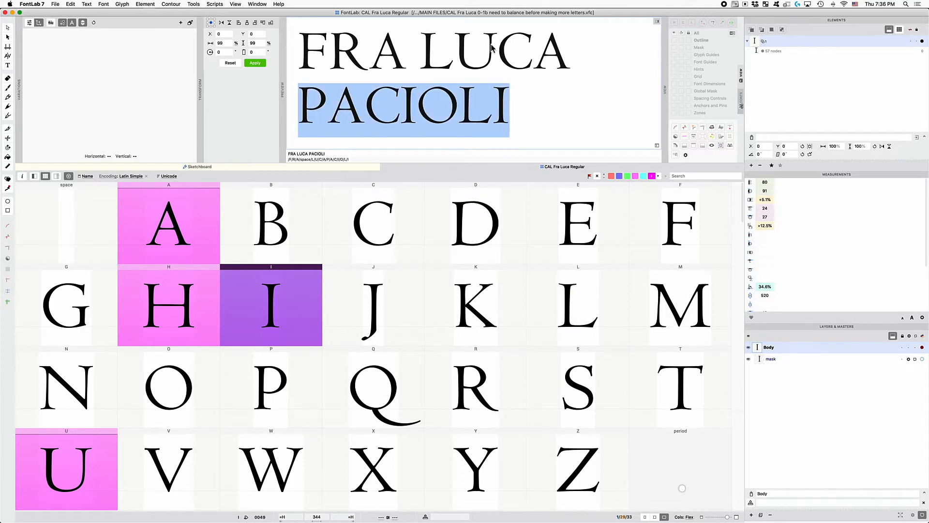
pyautogui.click(525, 116)
pyautogui.hotkey('shift', 'Left')
pyautogui.press('super+c')
pyautogui.click(450, 48)
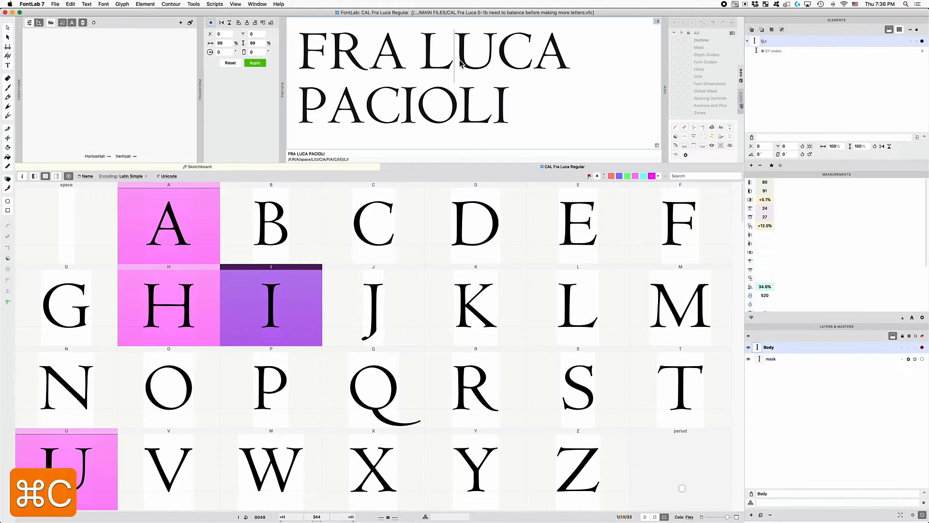
pyautogui.press('super+v')
pyautogui.hotkey('shift', 'Left')
pyautogui.press('super+x')
pyautogui.press('Left')
pyautogui.press('super+v')
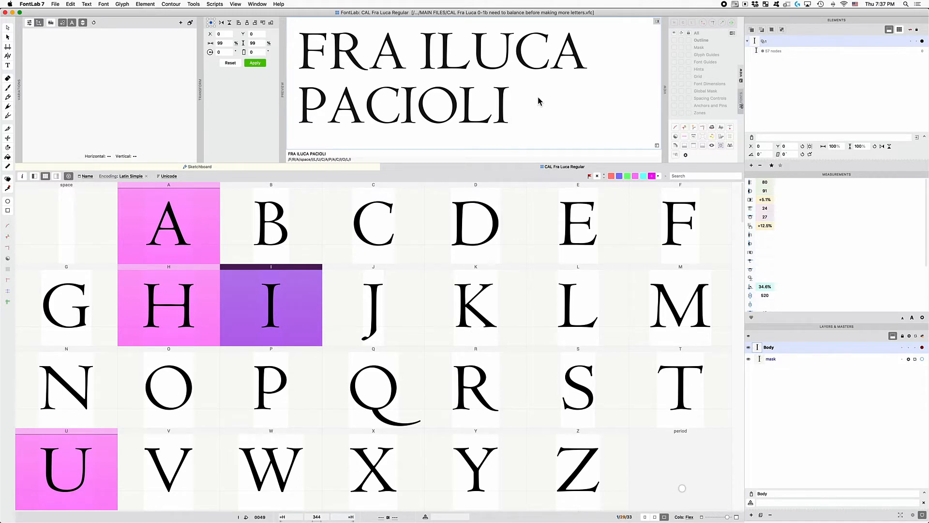
# Step: Open the glyph L, smooth its lower-left serif bracket by adjusting the curve handles, and check the filled letter
pyautogui.doubleClick(576, 325)
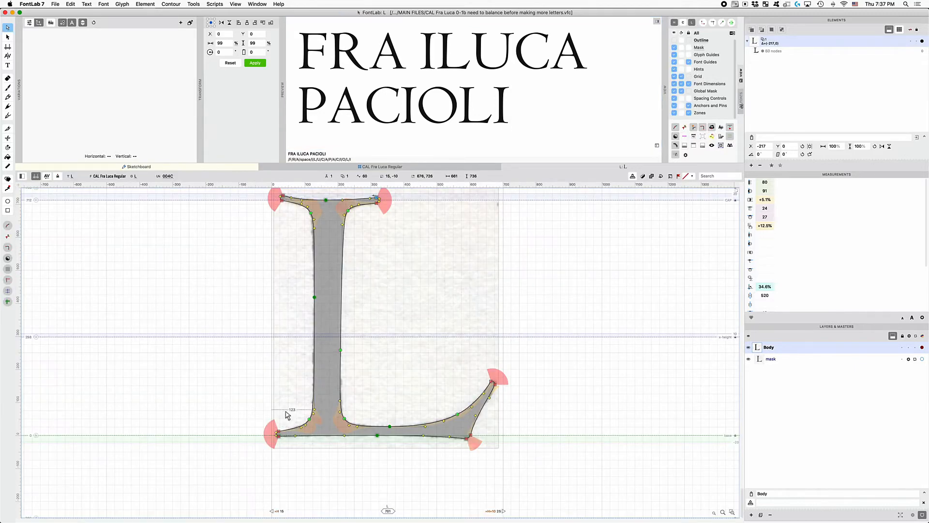
pyautogui.press('z')
pyautogui.press('z')
pyautogui.press('z')
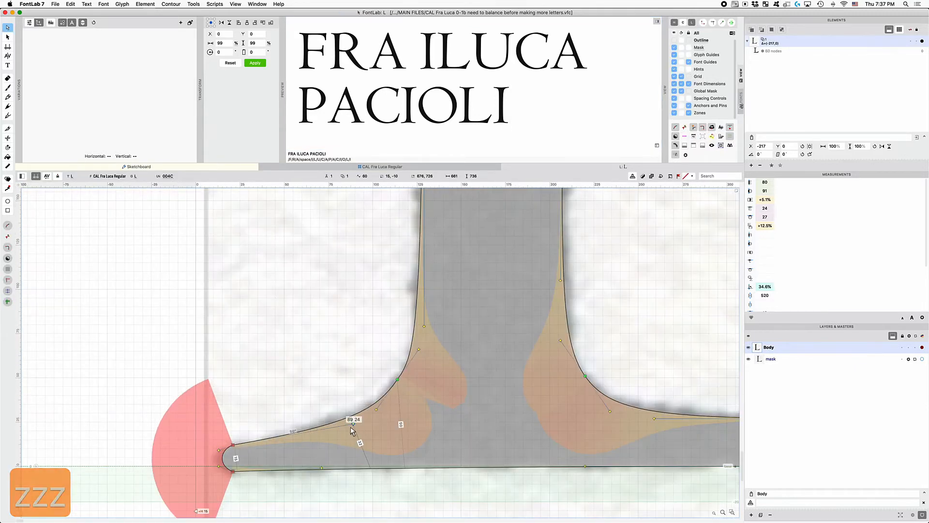
pyautogui.moveTo(329, 443); pyautogui.dragTo(319, 443)
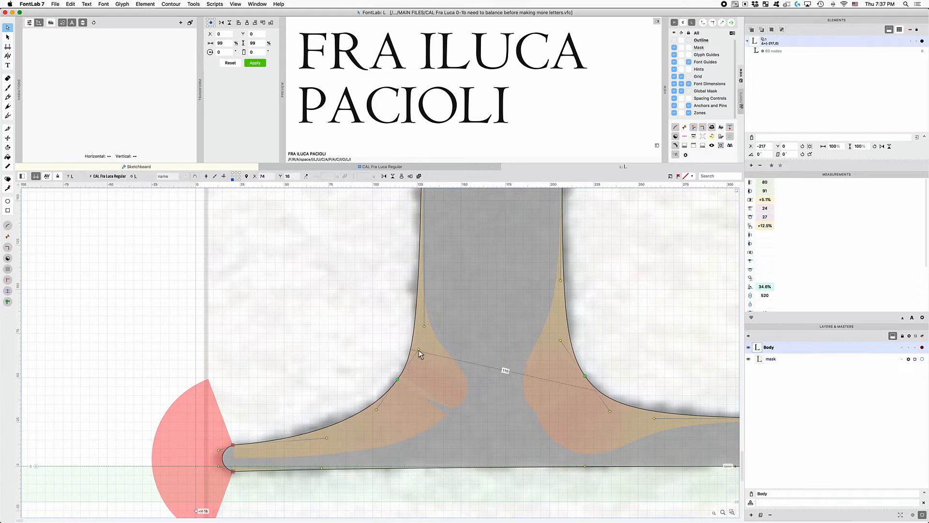
pyautogui.moveTo(420, 350); pyautogui.dragTo(422, 313)
pyautogui.press('super+z')
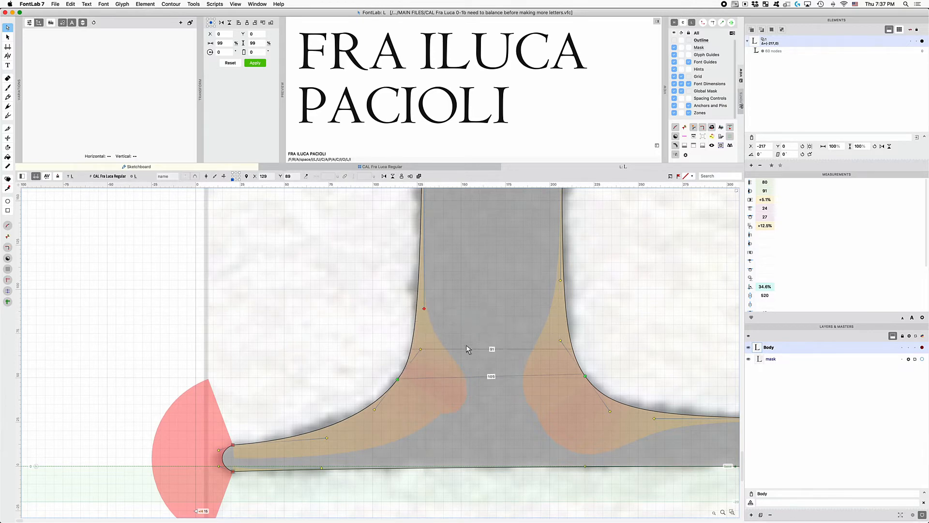
pyautogui.press('x')
pyautogui.press('x')
pyautogui.press('x')
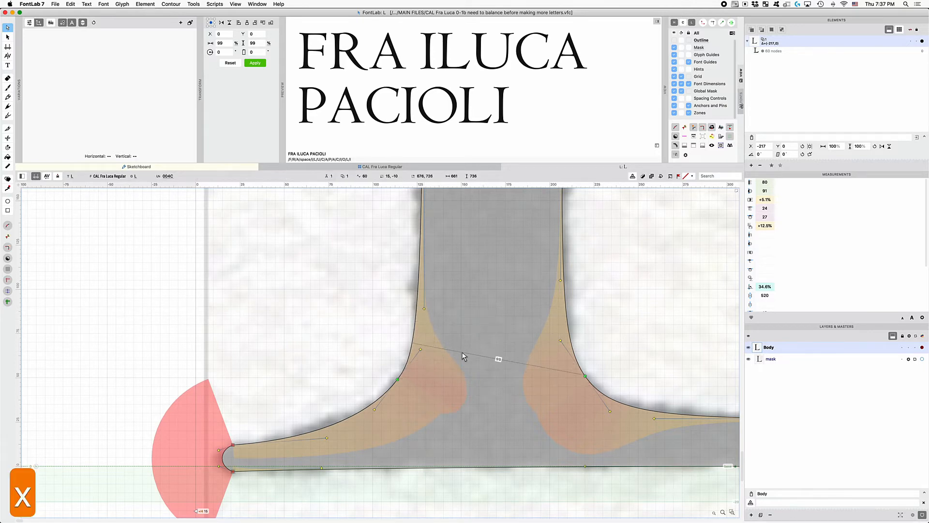
pyautogui.press('`')
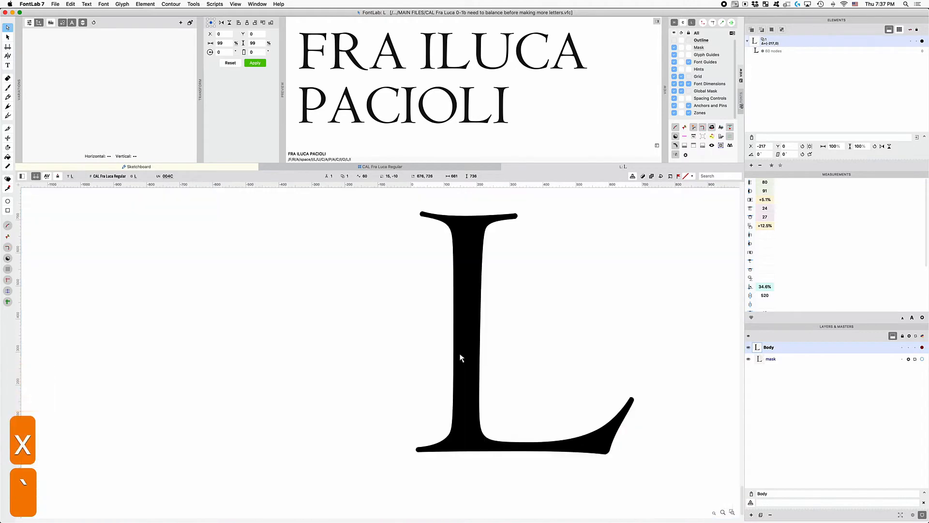
pyautogui.press('`')
# Step: Lower the bracket curve nodes under the L's upper-left serif by 2 units
pyautogui.press('z')
pyautogui.press('z')
pyautogui.press('z')
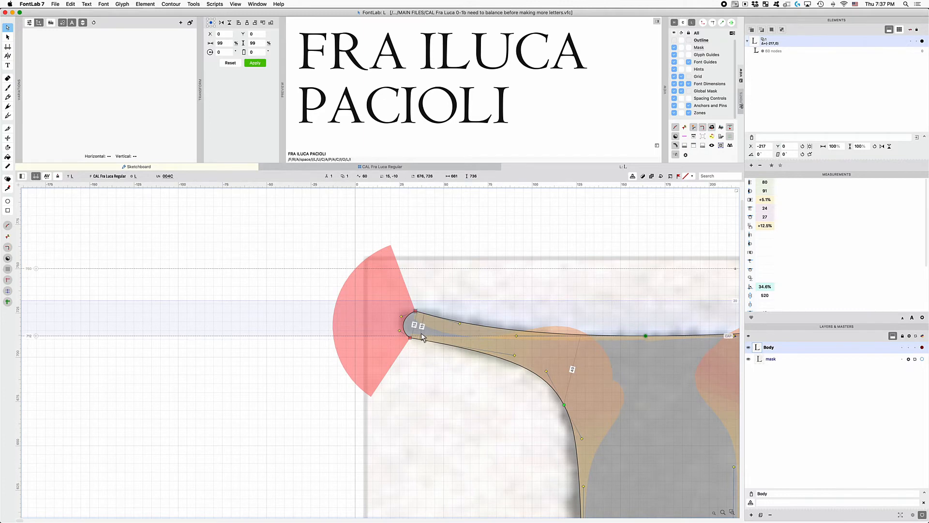
pyautogui.press('x')
pyautogui.press('x')
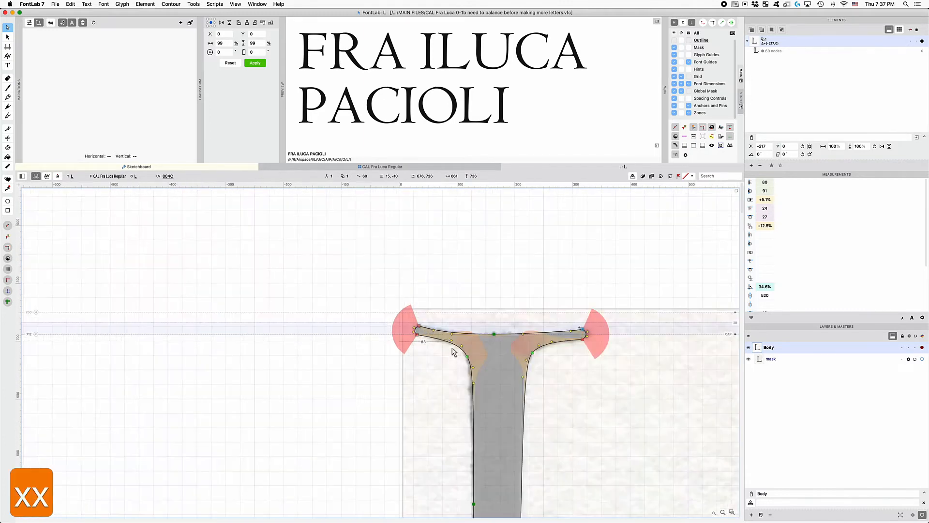
pyautogui.moveTo(490, 404); pyautogui.dragTo(439, 339)
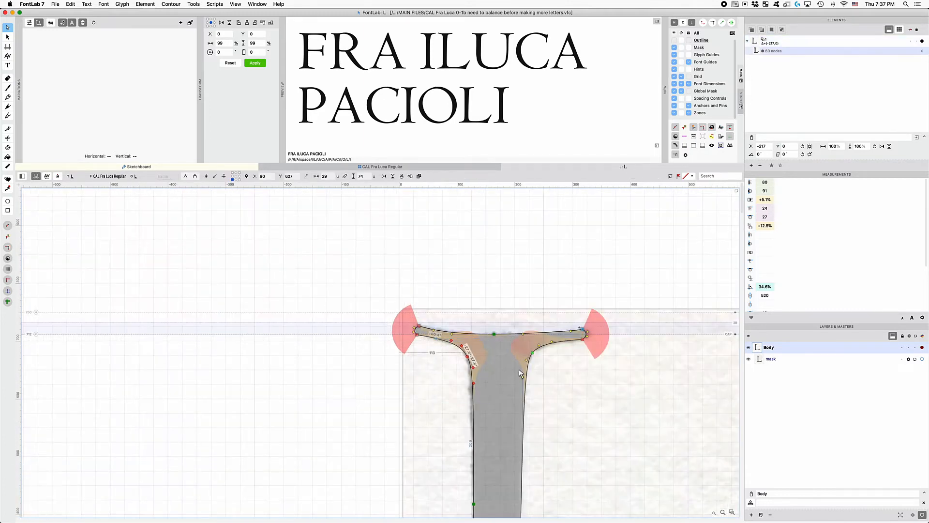
pyautogui.press('Down')
pyautogui.press('Down')
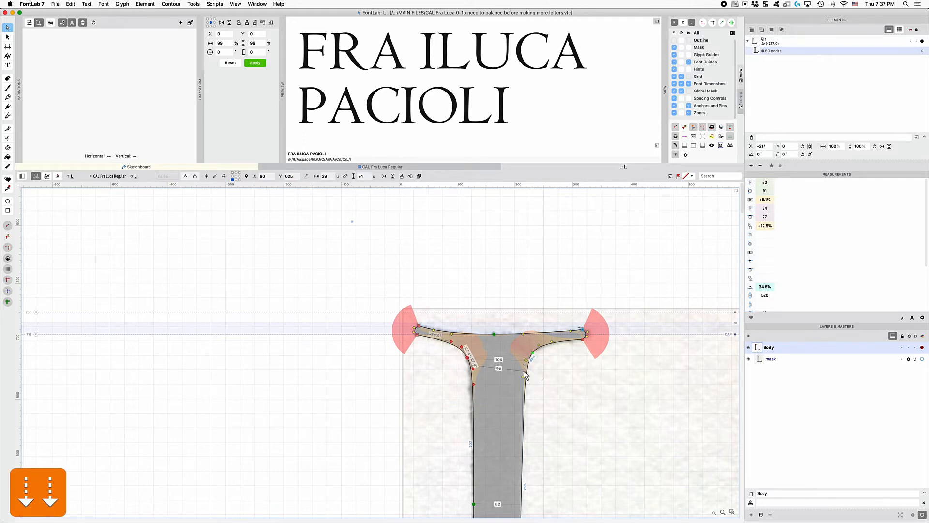
pyautogui.click(526, 376)
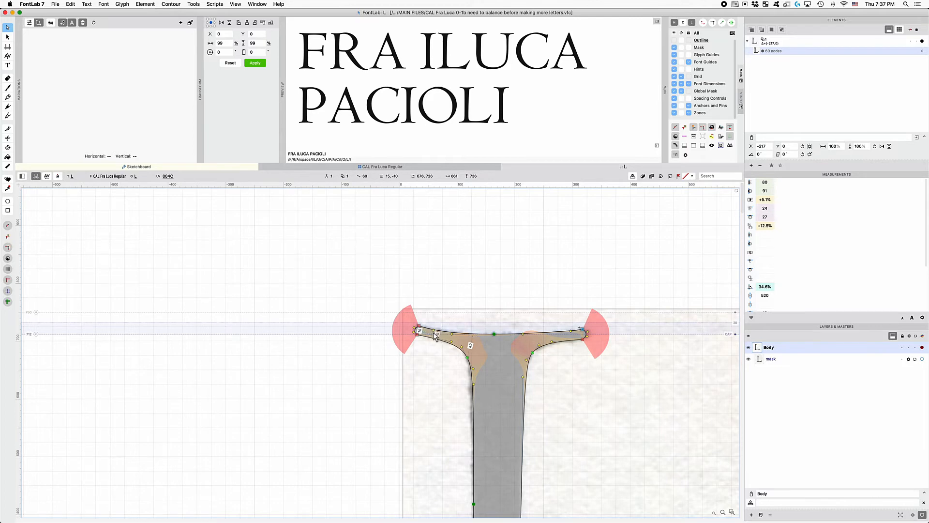
# Step: Replace the preview text with ILI to compare the L's serifs with the I's
pyautogui.moveTo(543, 122); pyautogui.dragTo(226, 33)
pyautogui.write('OI')
pyautogui.press('BackSpace')
pyautogui.press('BackSpace')
pyautogui.press('BackSpace')
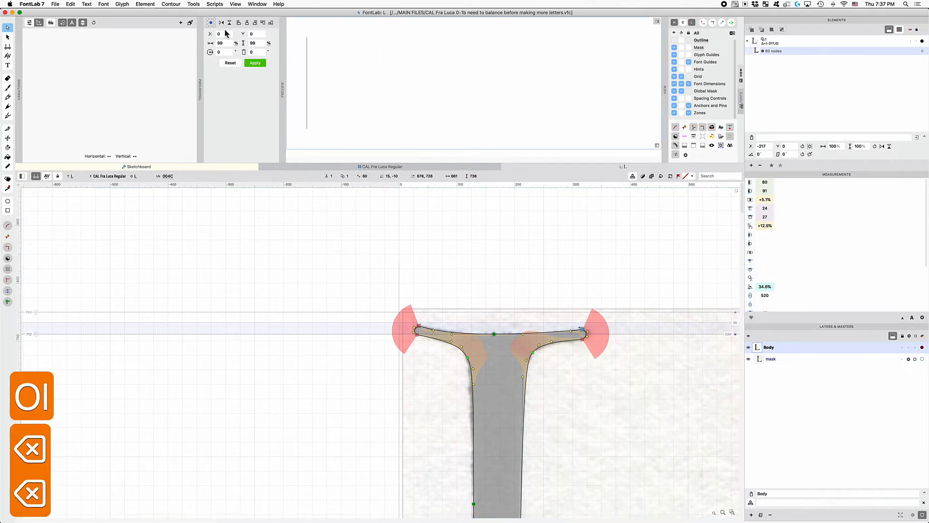
pyautogui.write('ILI')
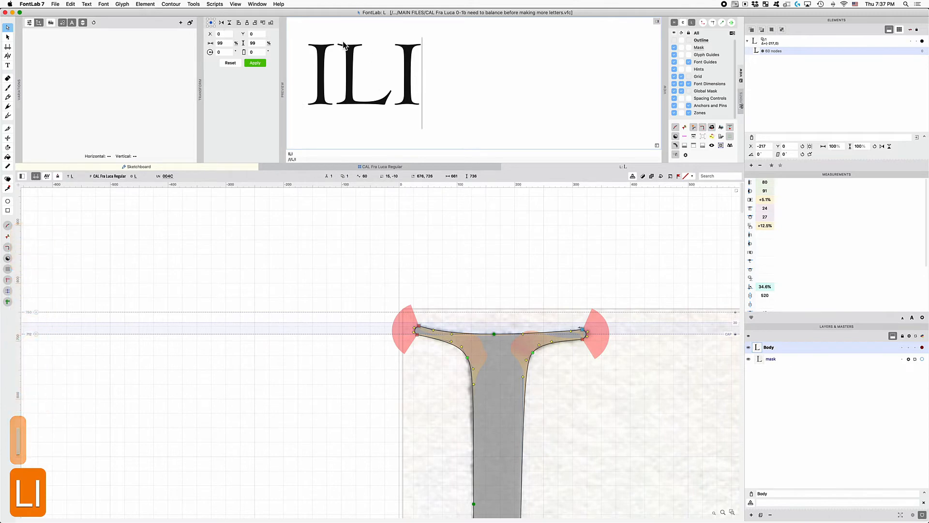
# Step: Lower the tip nodes of the L's upper-left serif by 3 units
pyautogui.moveTo(434, 254); pyautogui.dragTo(372, 374)
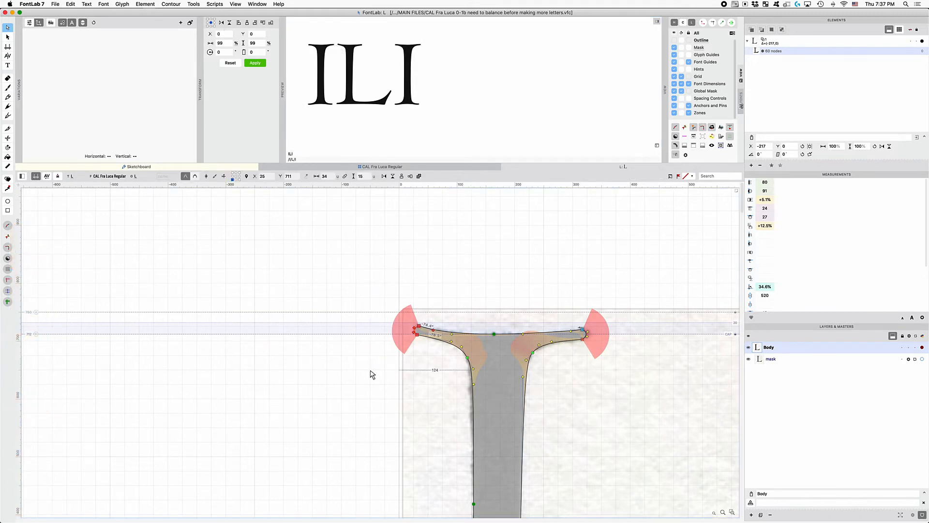
pyautogui.press('Down')
pyautogui.press('Down')
pyautogui.press('Down')
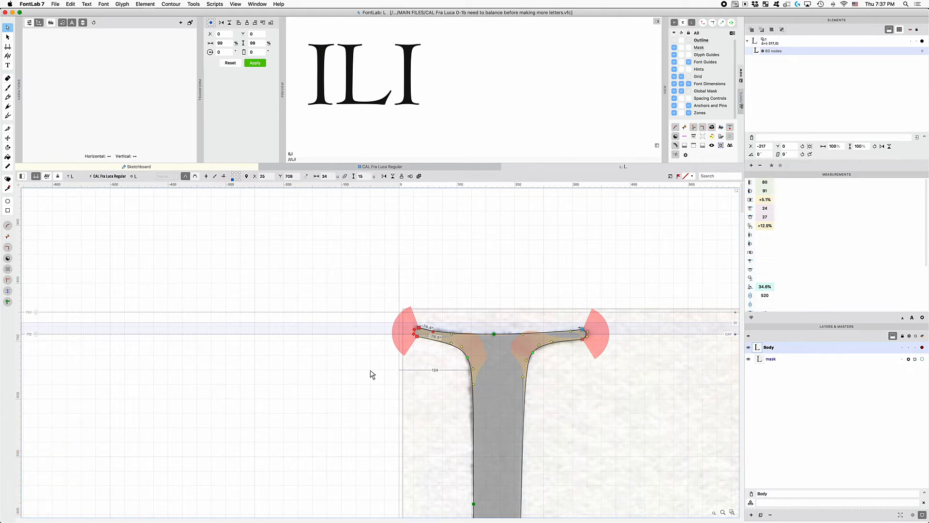
# Step: Raise the bracket curve nodes under the L's upper-right serif by 2 units
pyautogui.click(442, 290)
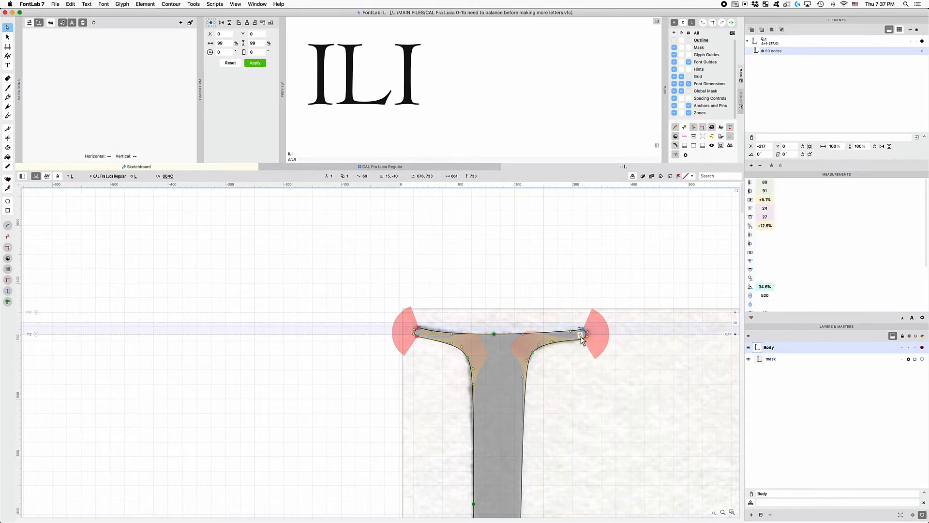
pyautogui.moveTo(611, 390); pyautogui.dragTo(530, 342)
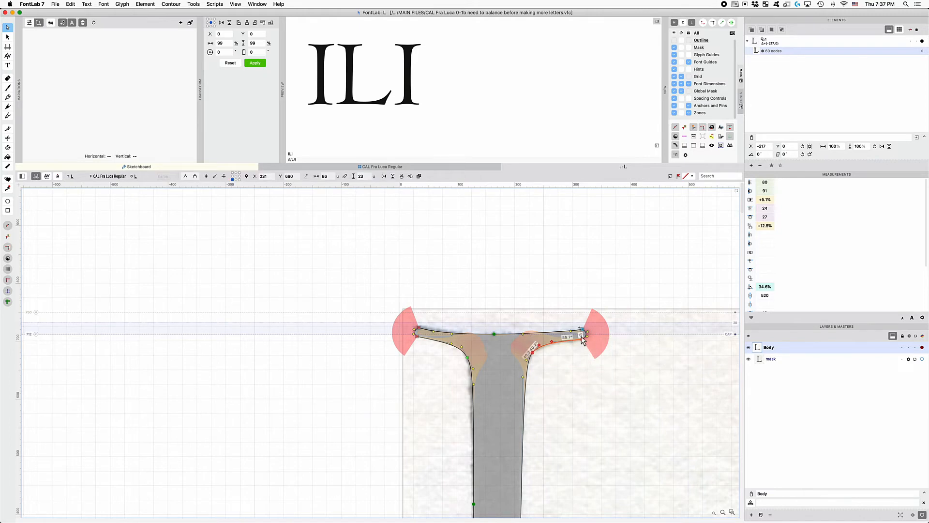
pyautogui.press('Up')
pyautogui.press('Up')
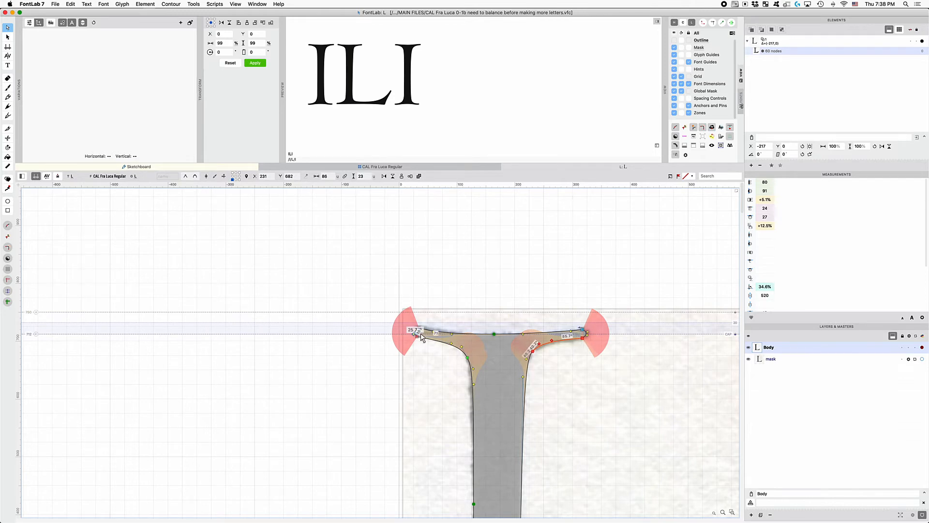
pyautogui.click(620, 392)
pyautogui.scroll(-4, 591, 399)
pyautogui.scroll(-4, 591, 402)
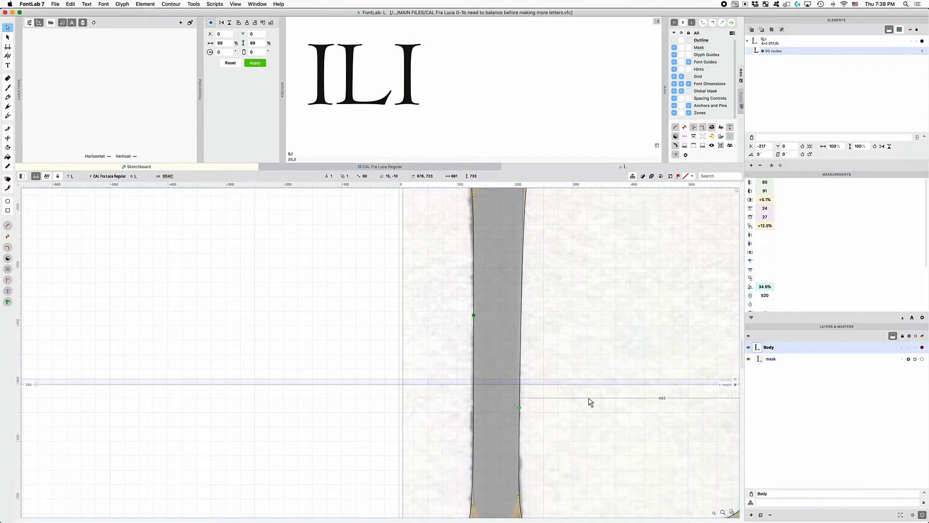
pyautogui.press('super+bracketleft')
pyautogui.press('super+bracketright')
pyautogui.press('super+bracketright')
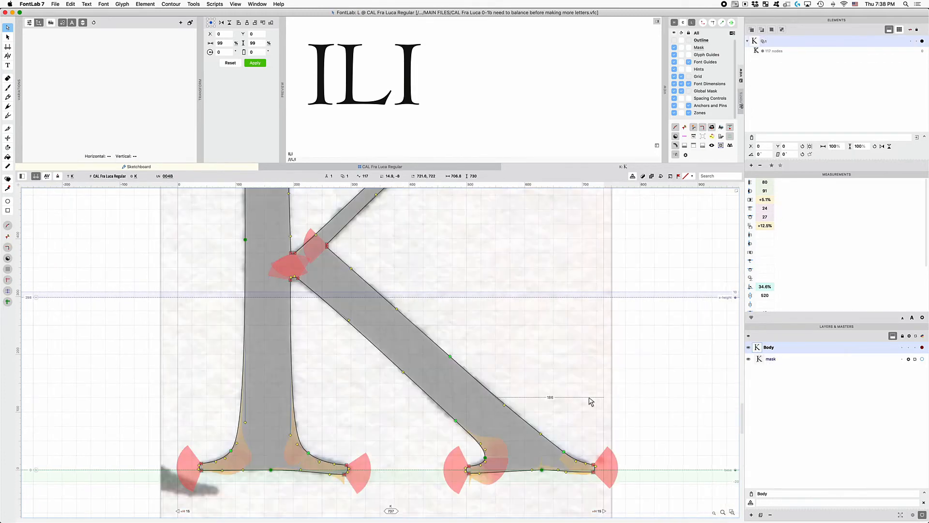
# Step: Lower the inner corner node at the tip of the L's arm by 2 units to Y 161
pyautogui.scroll(-3, 590, 400)
pyautogui.scroll(8, 589, 400)
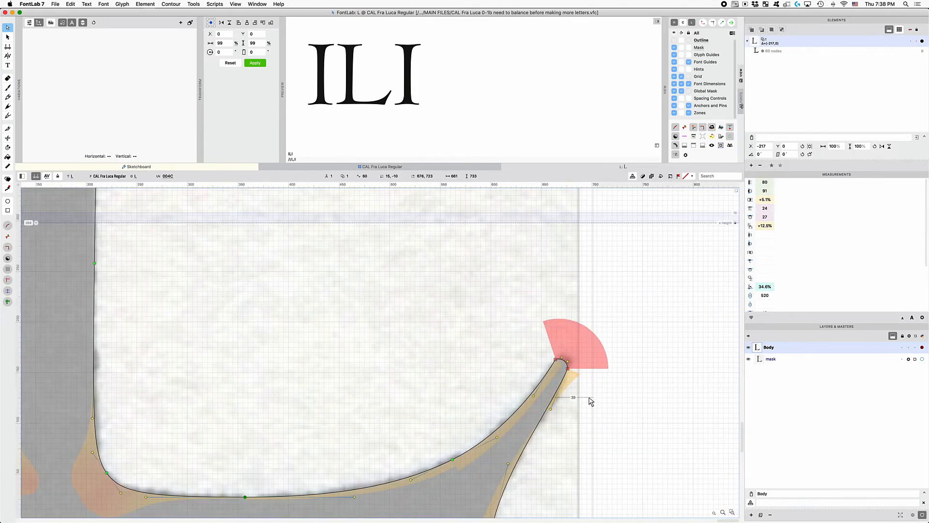
pyautogui.hscroll(2, 589, 401)
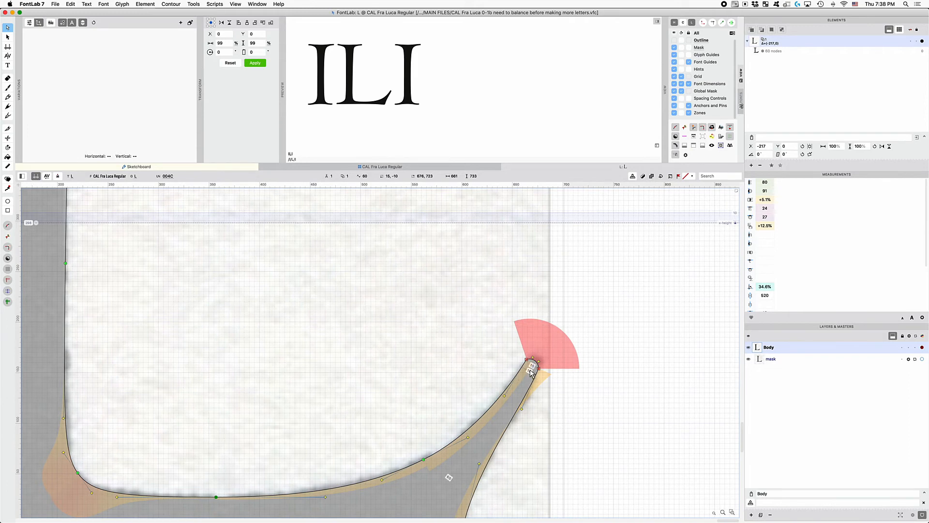
pyautogui.click(531, 372)
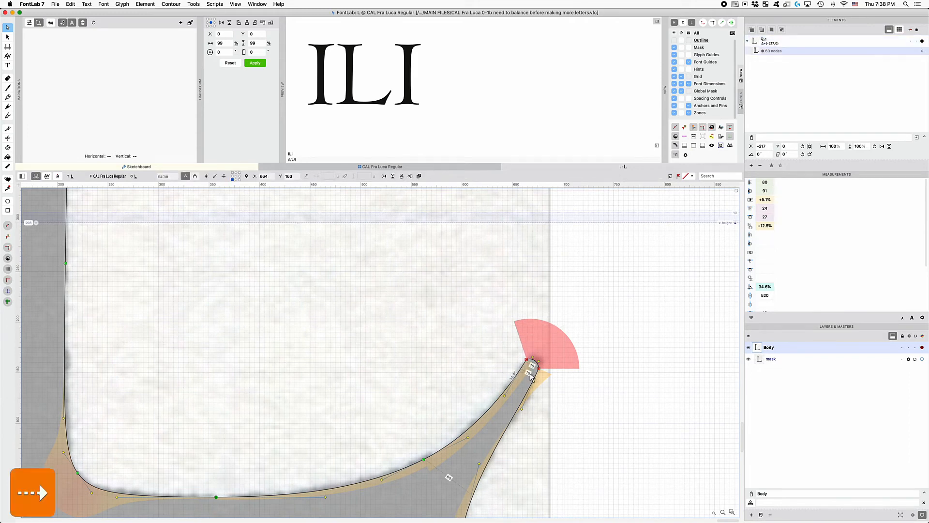
pyautogui.press('Right')
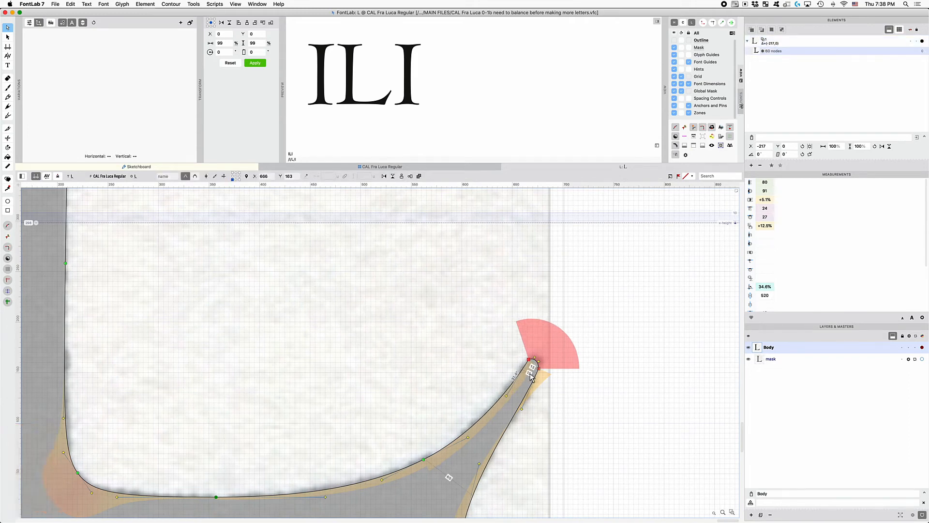
pyautogui.press('Left')
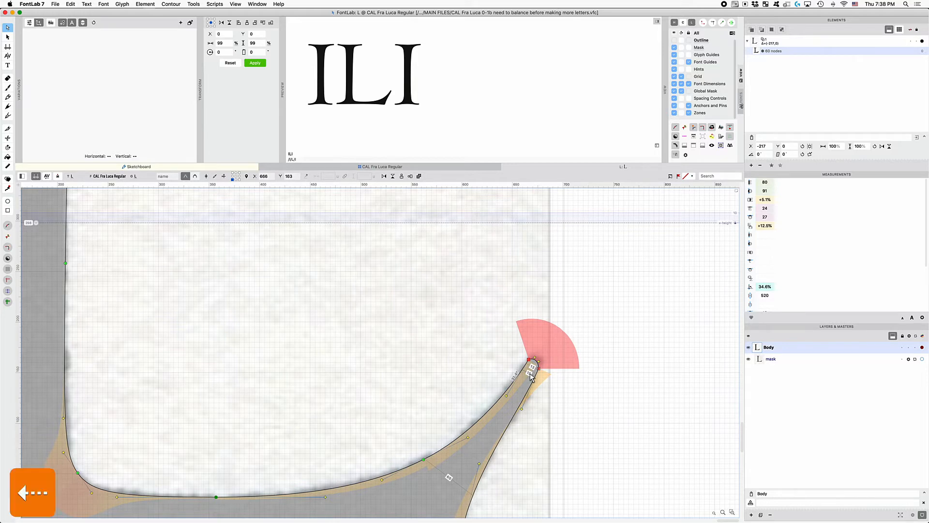
pyautogui.press('Down')
pyautogui.press('Down')
pyautogui.press('Left')
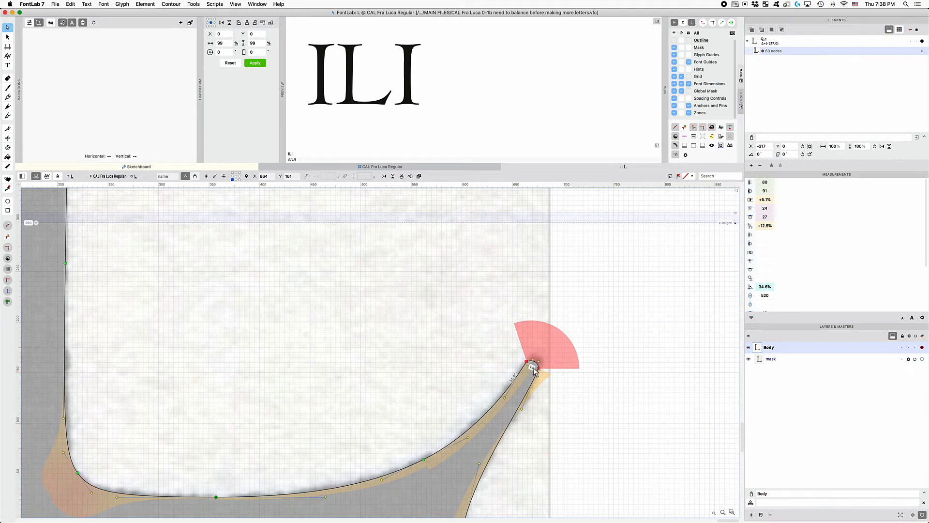
# Step: Lower the outer corner node at the foot of the L's arm to X 599, Y -2
pyautogui.press('x')
pyautogui.press('x')
pyautogui.press('z')
pyautogui.press('z')
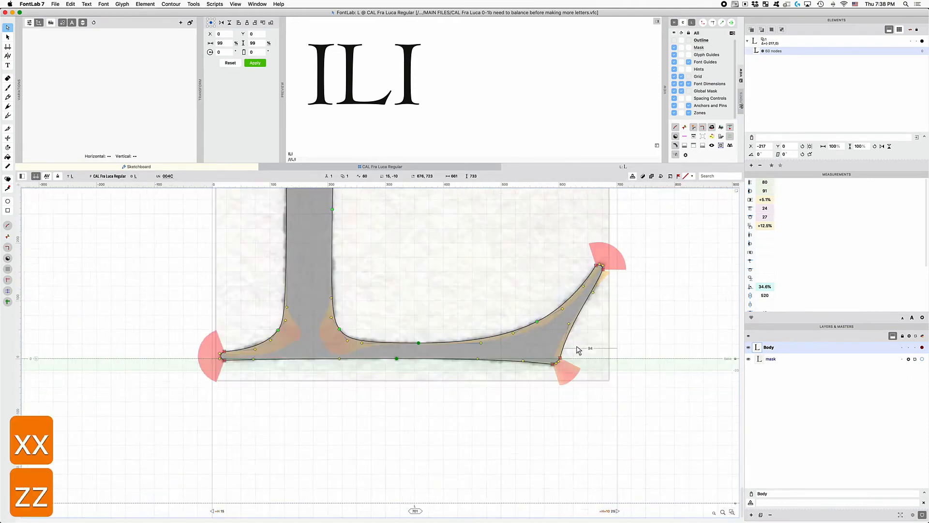
pyautogui.press('z')
pyautogui.press('z')
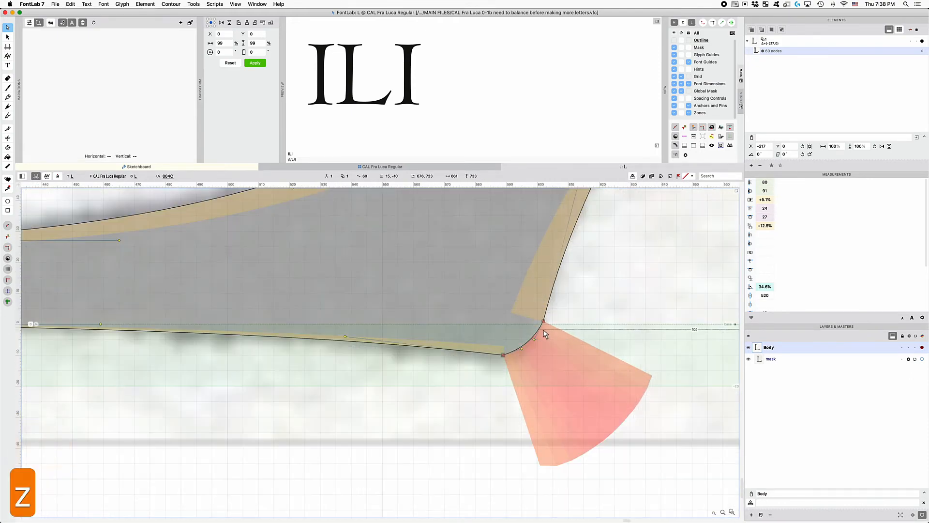
pyautogui.press('x')
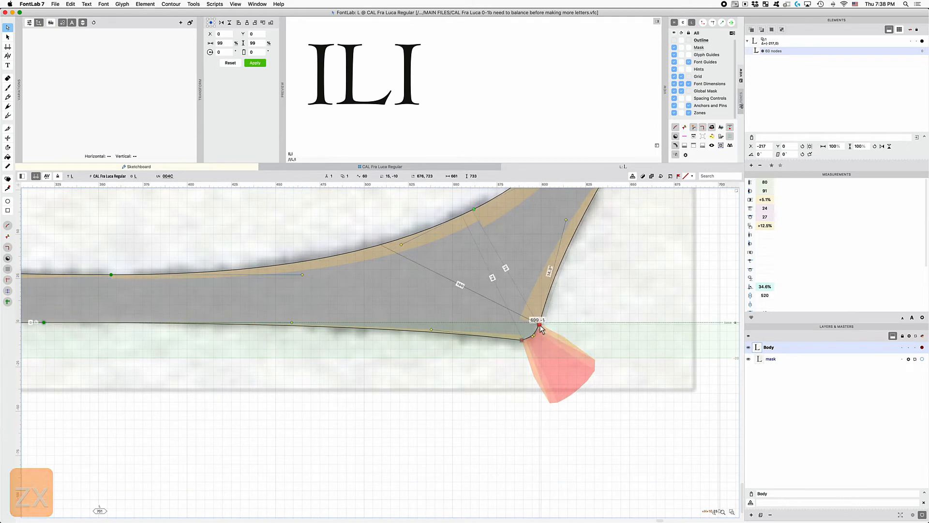
pyautogui.click(540, 326)
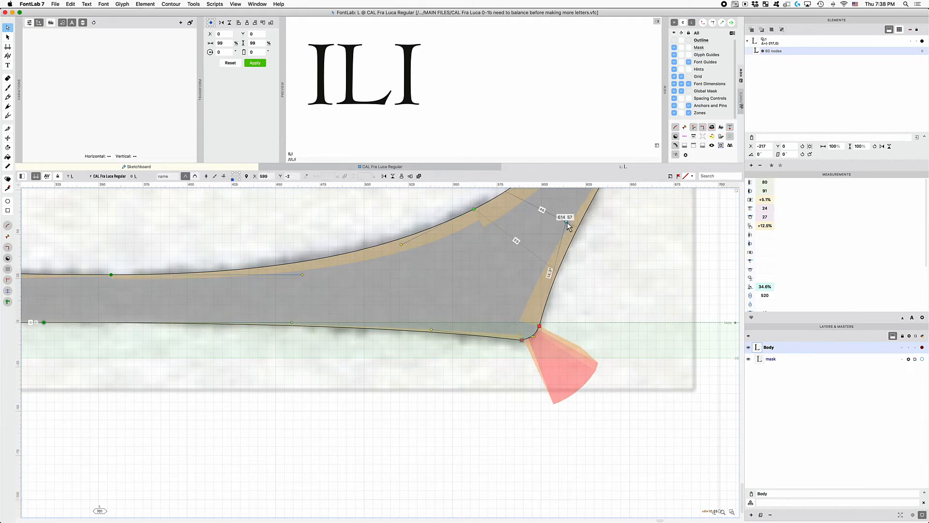
# Step: Lower the upper tip node of the L's lower-left serif by 1 unit to Y 11
pyautogui.press('x')
pyautogui.press('x')
pyautogui.press('x')
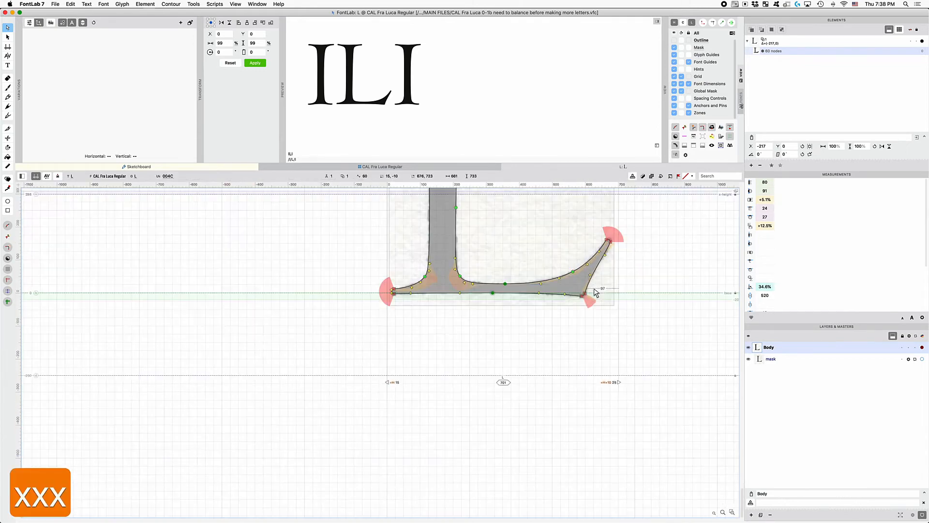
pyautogui.scroll(5, 532, 314)
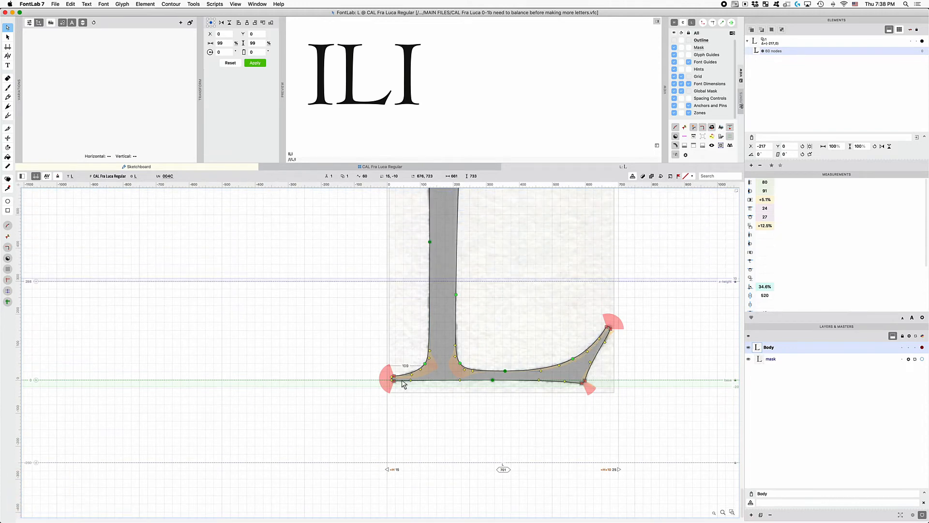
pyautogui.press('z')
pyautogui.press('z')
pyautogui.press('z')
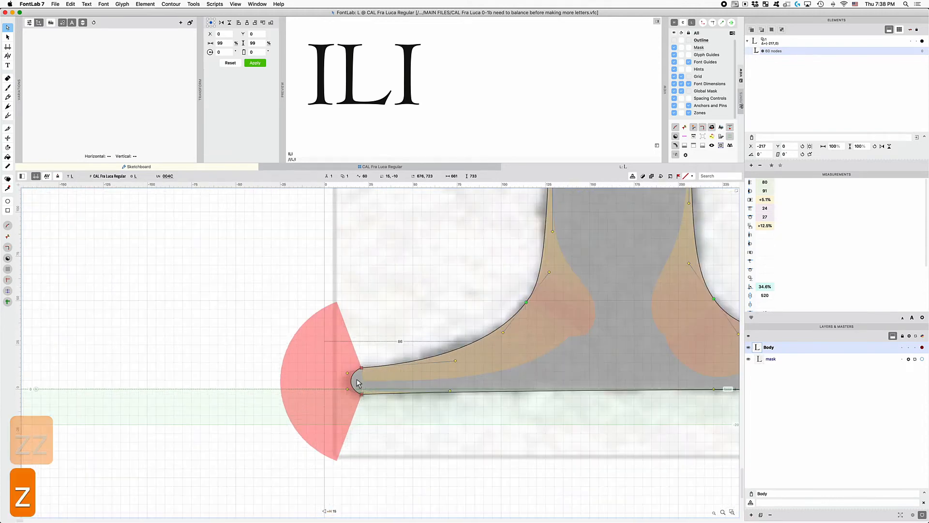
pyautogui.click(357, 385)
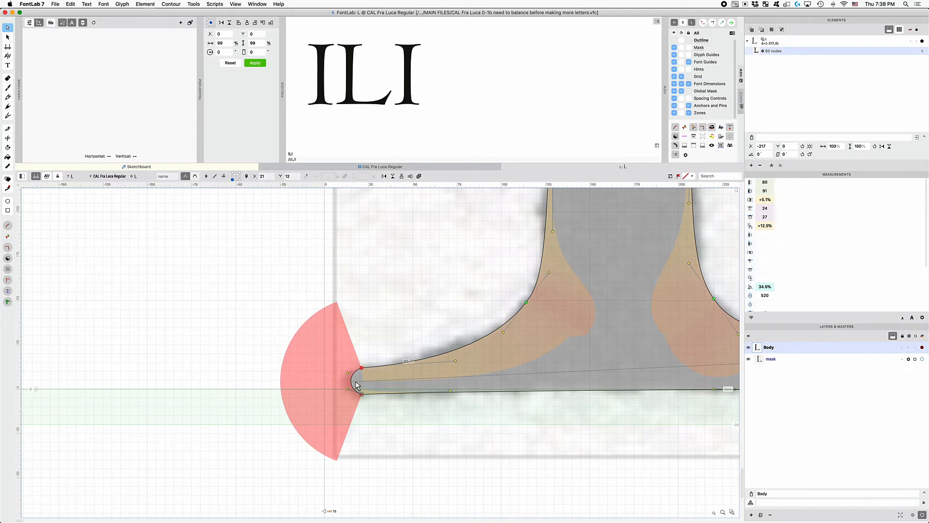
pyautogui.press('Down')
pyautogui.press('Down')
pyautogui.press('Up')
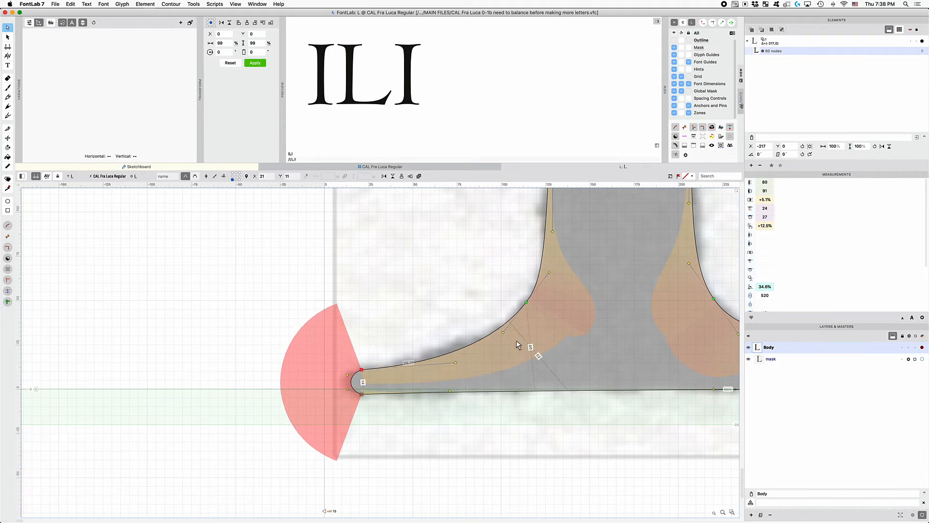
# Step: Lower the bracket curve nodes above the L's lower-left serif by 6 units in total
pyautogui.moveTo(574, 333); pyautogui.dragTo(439, 214)
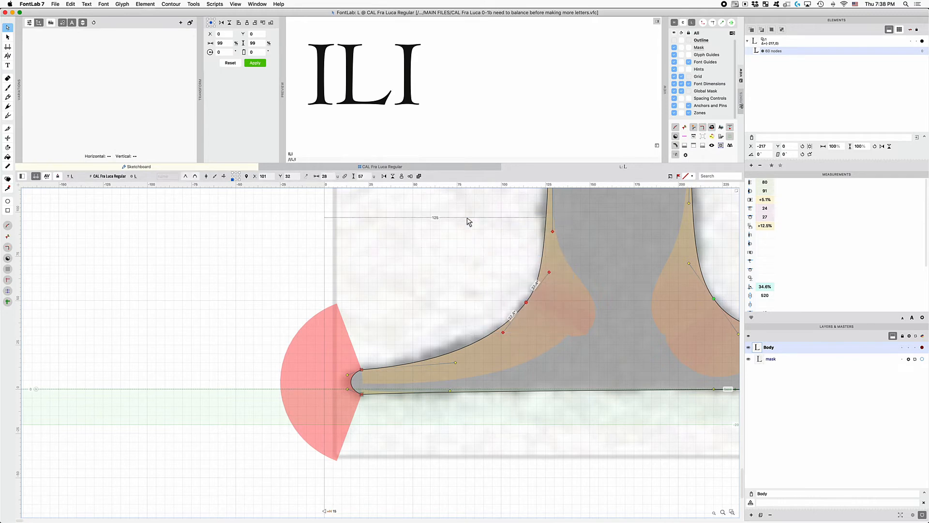
pyautogui.hotkey('shift', 'Down')
pyautogui.hotkey('shift', 'Up')
pyautogui.hotkey('shift', 'Down')
pyautogui.hotkey('shift', 'Up')
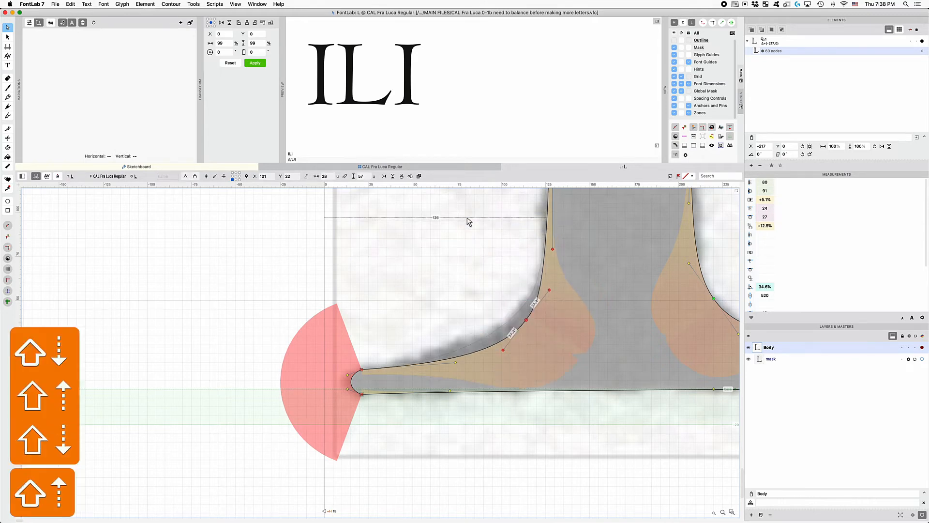
pyautogui.hotkey('shift', 'Down')
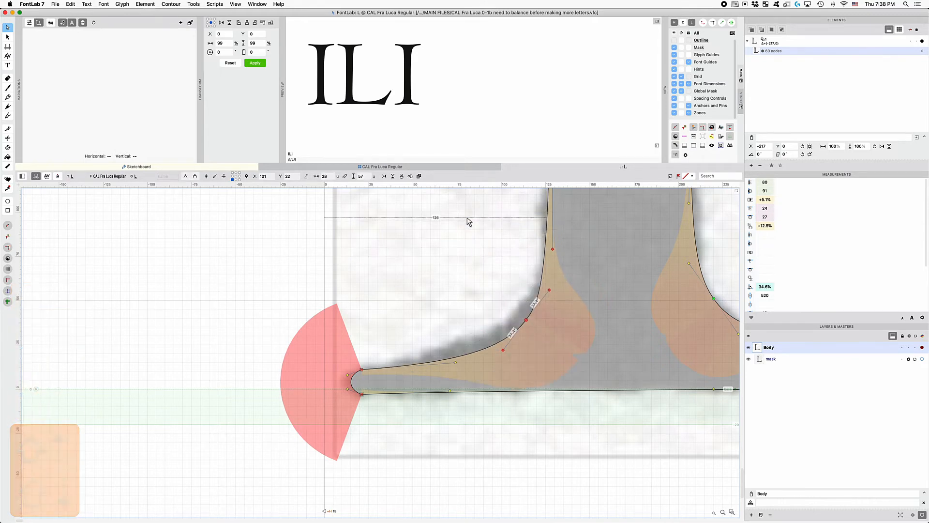
pyautogui.press('Up')
pyautogui.press('Up')
pyautogui.press('Up')
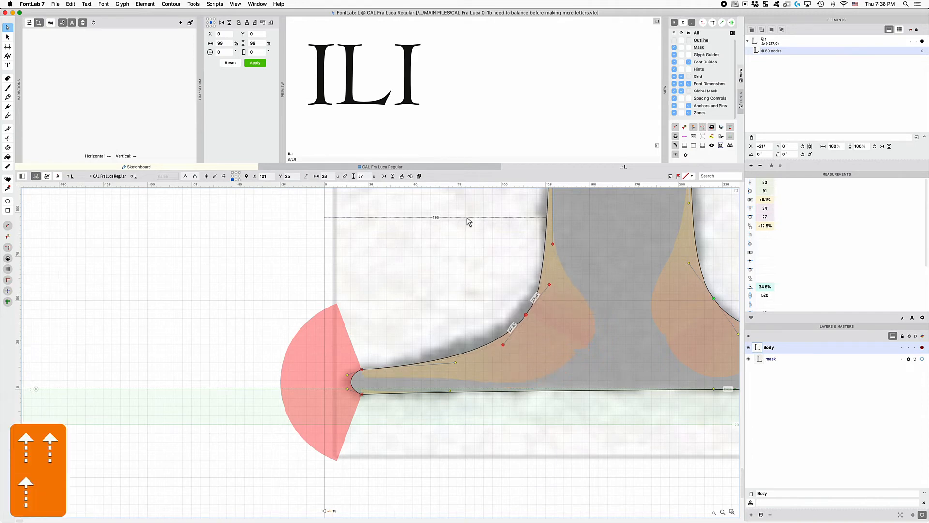
pyautogui.press('Up')
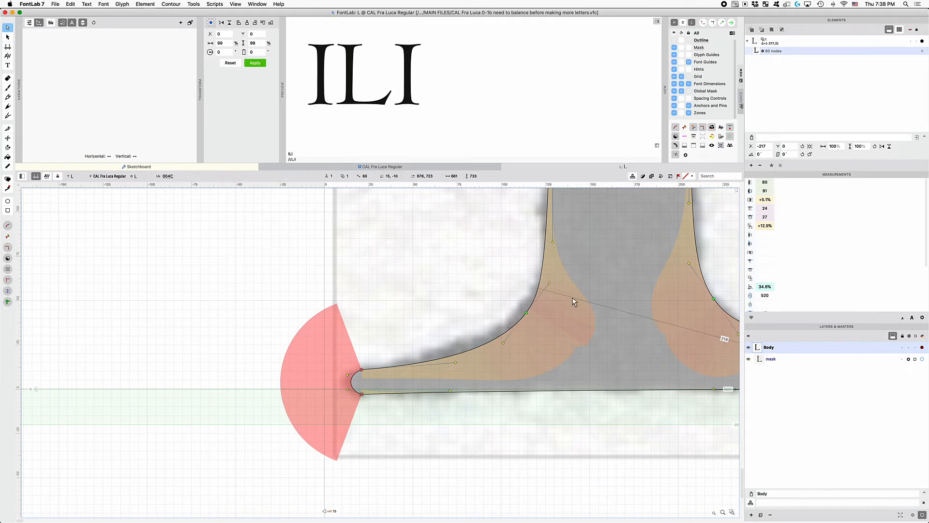
# Step: Try shifting the whole left side of the L, from top serif to bottom serif, 1 unit left
pyautogui.press('super+0')
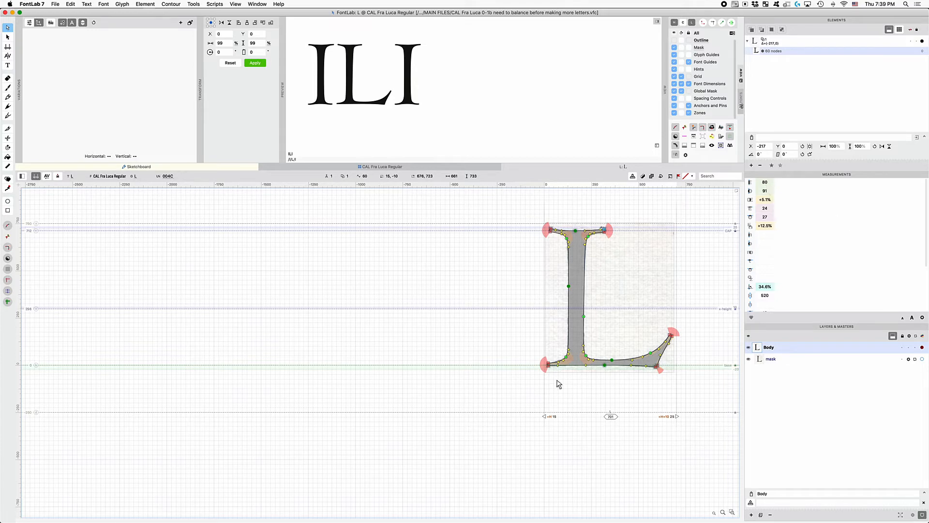
pyautogui.moveTo(581, 404); pyautogui.dragTo(472, 192)
pyautogui.press('Left')
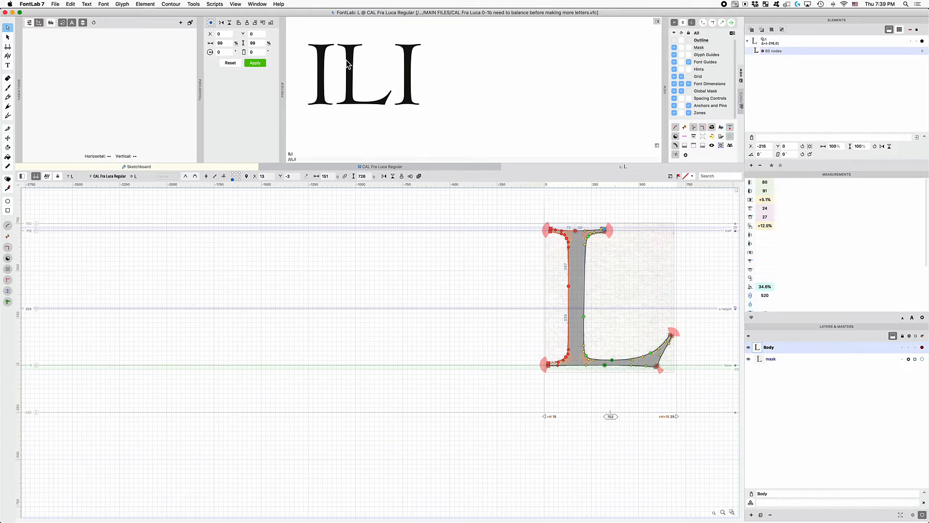
pyautogui.press('Right')
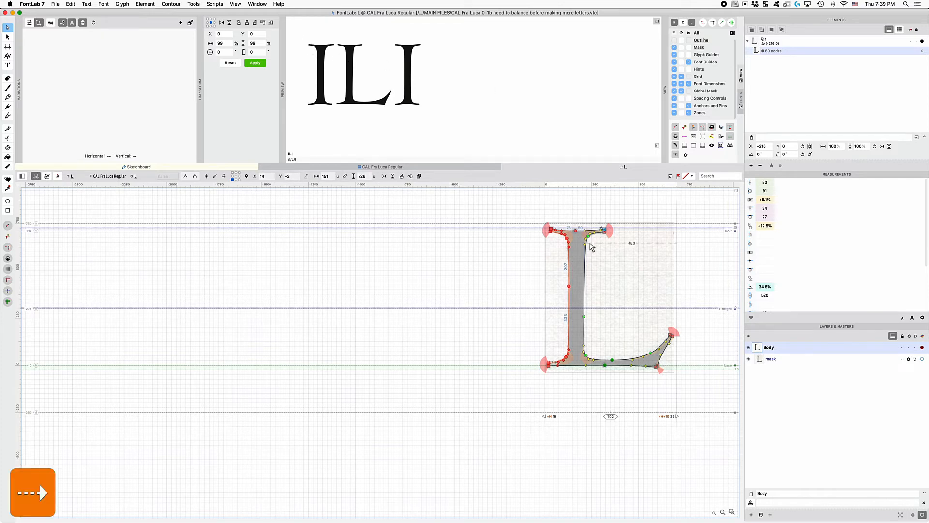
pyautogui.click(576, 393)
# Step: Shift only the lower half of the L's left side, including the lower-left serif, 1 unit left
pyautogui.moveTo(573, 395); pyautogui.dragTo(518, 266)
pyautogui.press('Left')
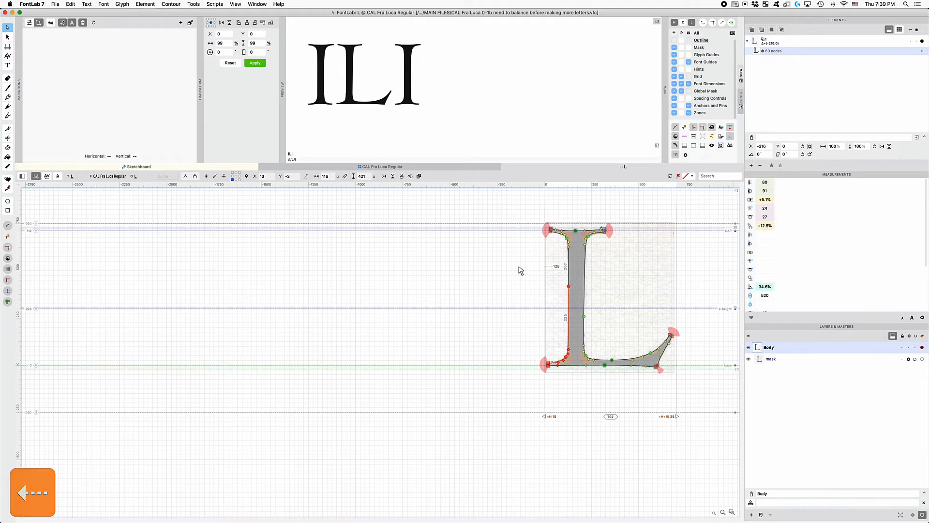
pyautogui.press('Right')
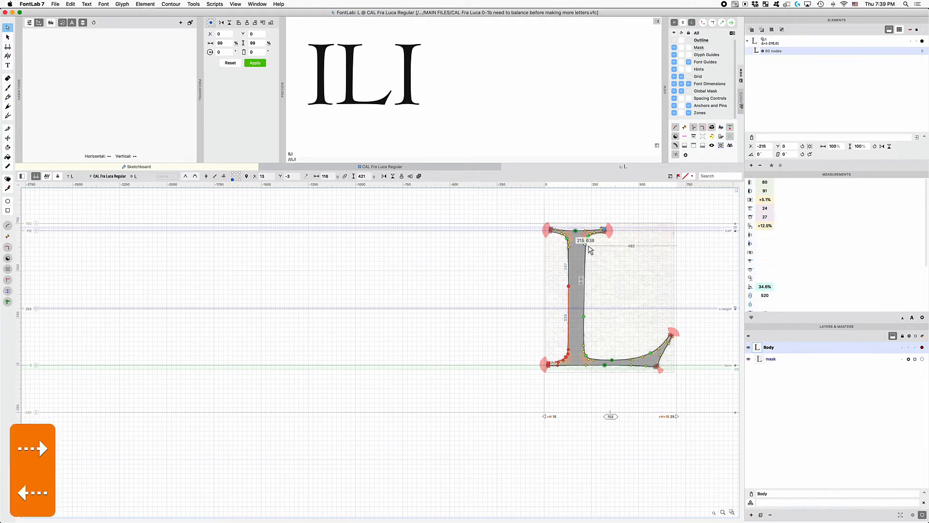
# Step: Move the lower curve handle of the L's upper-left serif bracket to X 128, Y 654
pyautogui.press('z')
pyautogui.press('z')
pyautogui.press('z')
pyautogui.press('z')
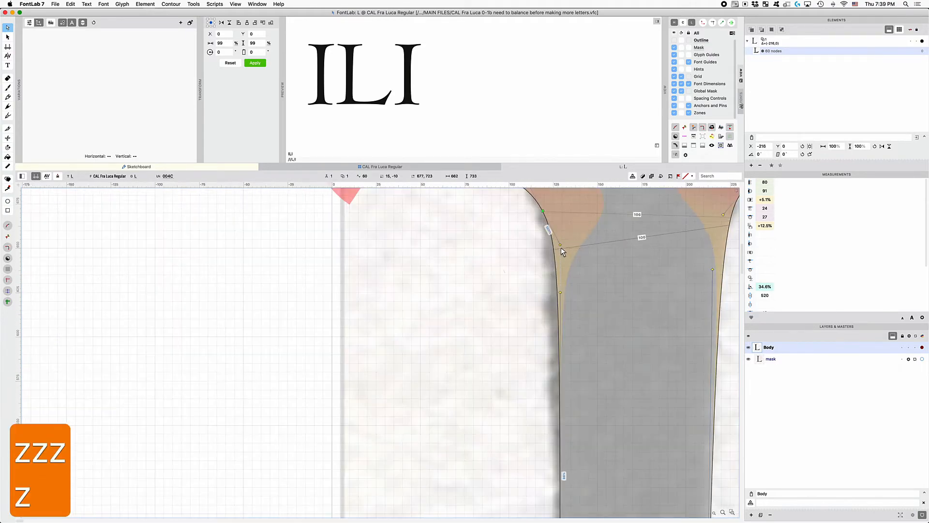
pyautogui.press('z')
pyautogui.scroll(2, 570, 239)
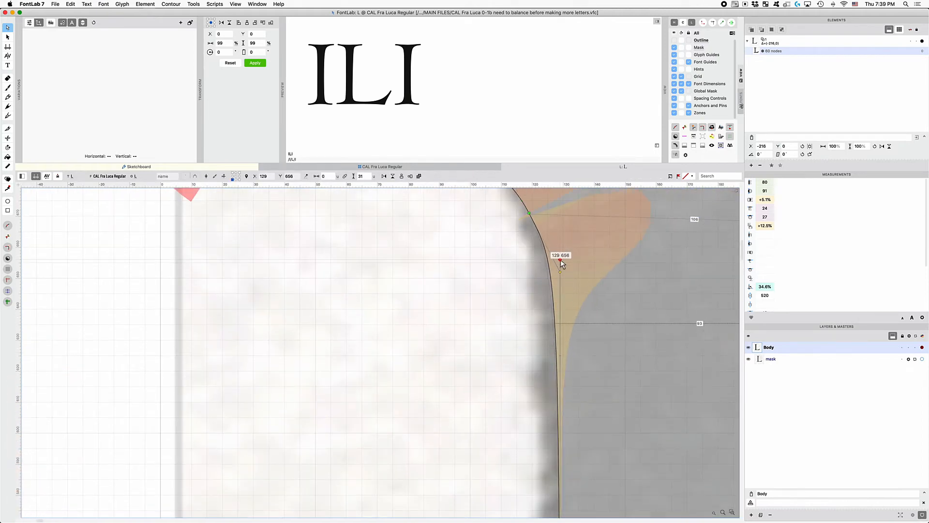
pyautogui.press('super+z')
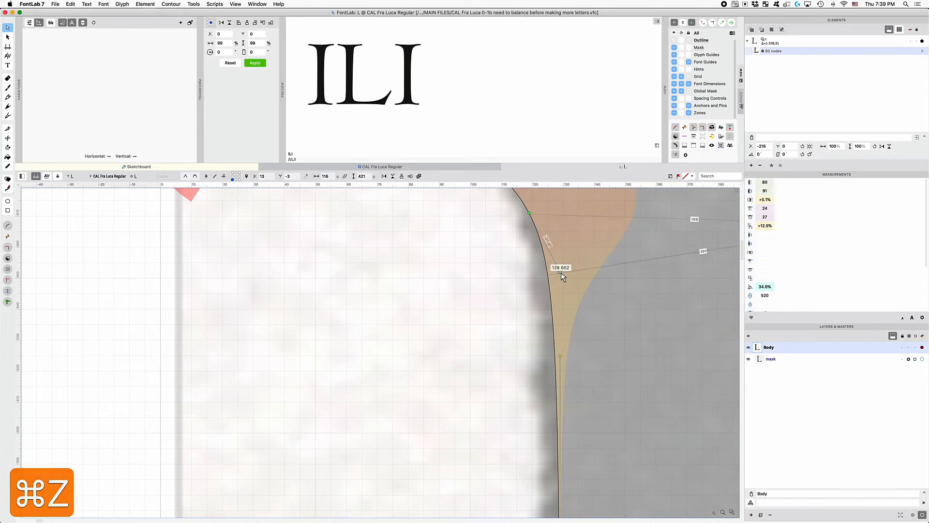
pyautogui.click(559, 270)
pyautogui.moveTo(558, 267); pyautogui.dragTo(556, 265)
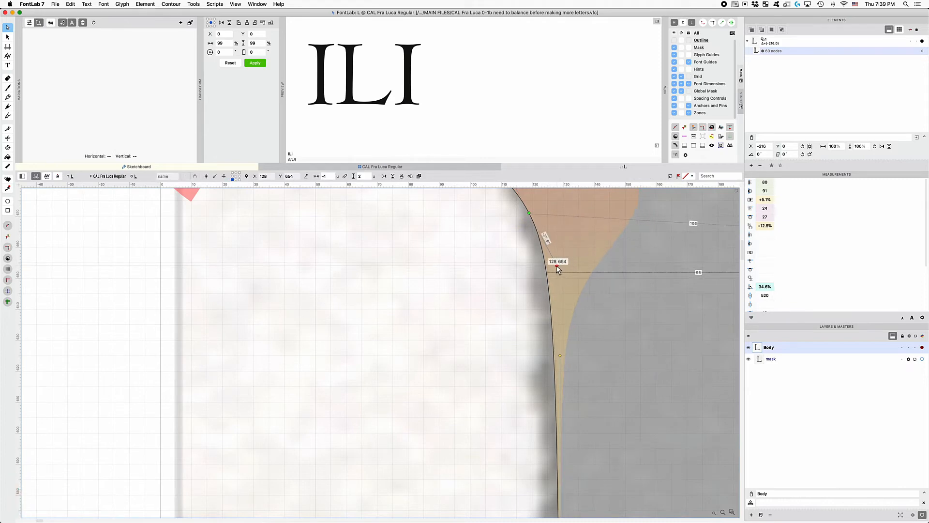
pyautogui.click(576, 265)
pyautogui.press('x')
pyautogui.press('x')
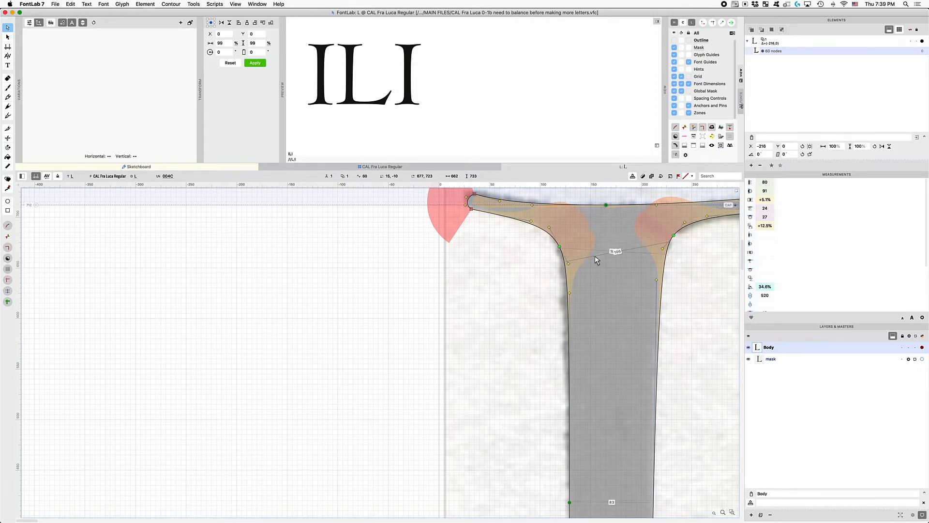
# Step: Append an E to the preview text so it reads ILIE and inspect the L's lower part against it
pyautogui.scroll(-3, 612, 292)
pyautogui.press('x')
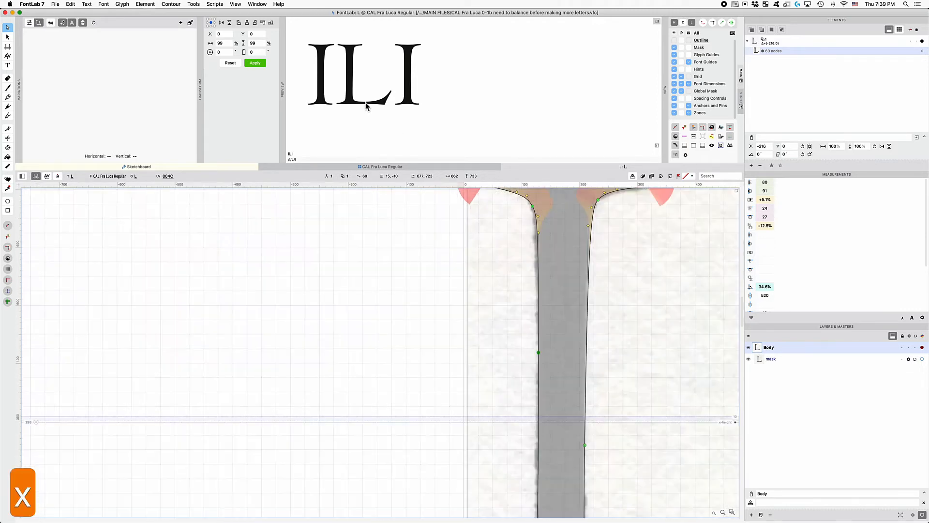
pyautogui.write('E')
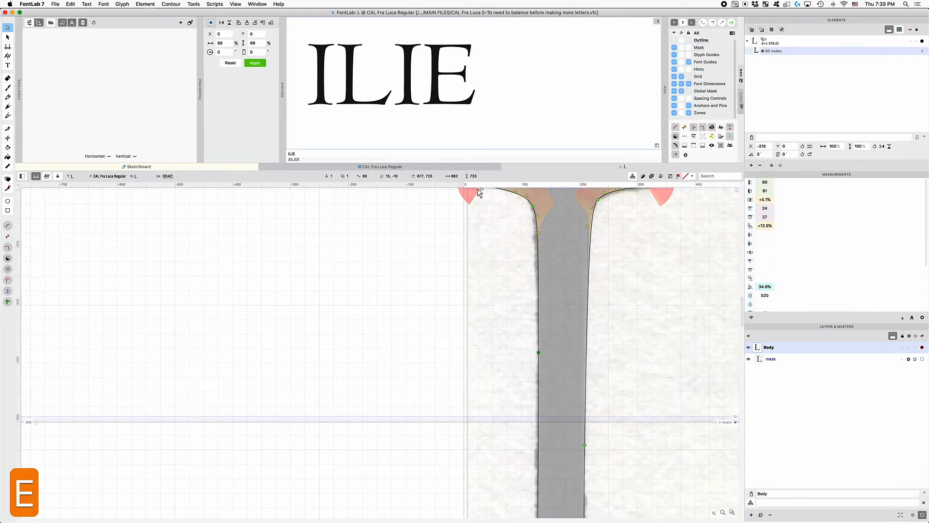
pyautogui.write('xx')
pyautogui.press('z')
pyautogui.press('z')
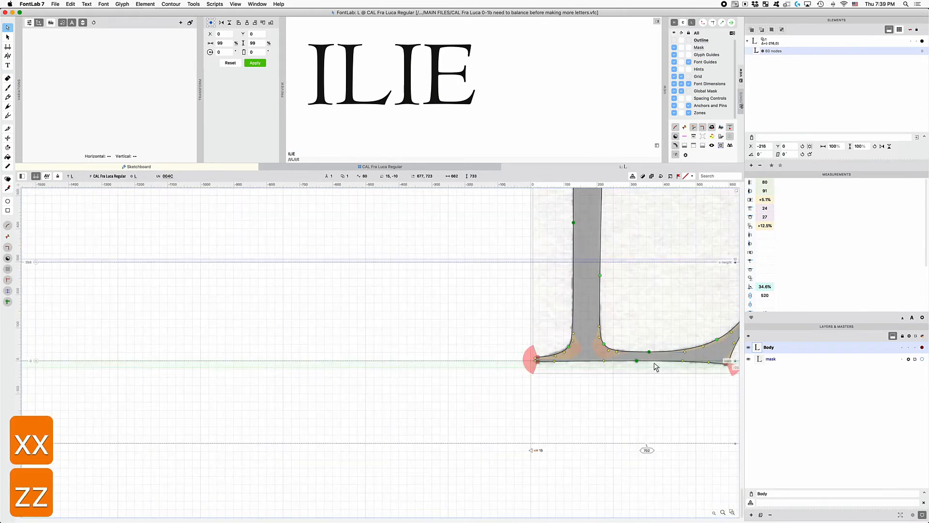
pyautogui.press('z')
pyautogui.press('x')
pyautogui.press('x')
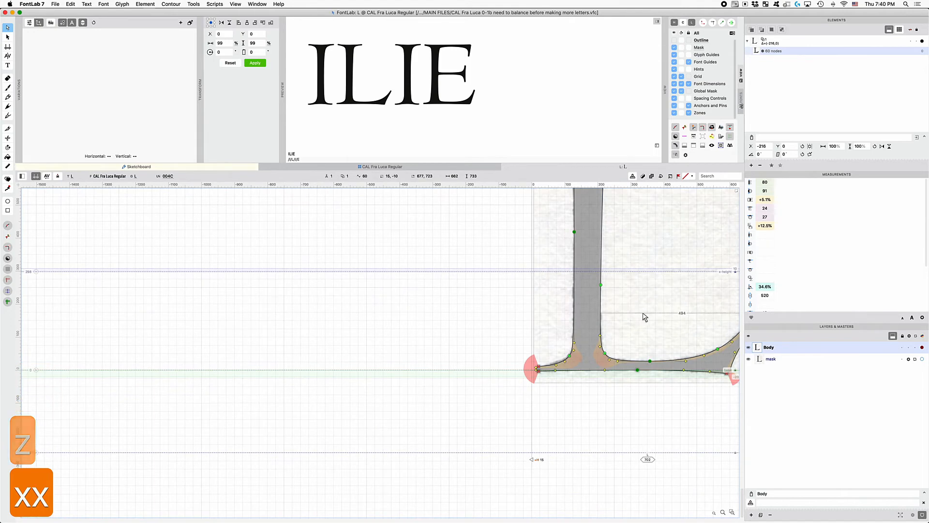
# Step: Close the L, open the E glyph for editing, and append an H to the preview text
pyautogui.press('super+w')
pyautogui.press('e')
pyautogui.press('Return')
pyautogui.press('z')
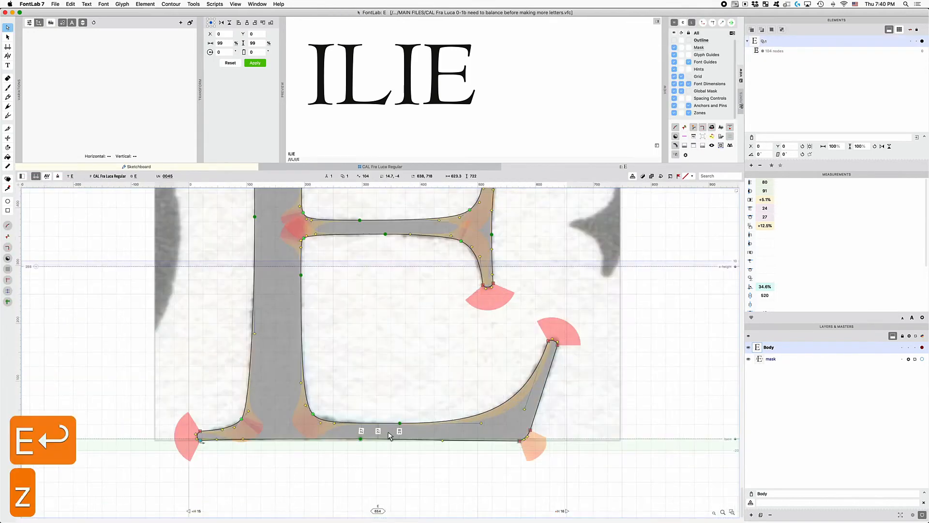
pyautogui.press('z')
pyautogui.press('x')
pyautogui.press('x')
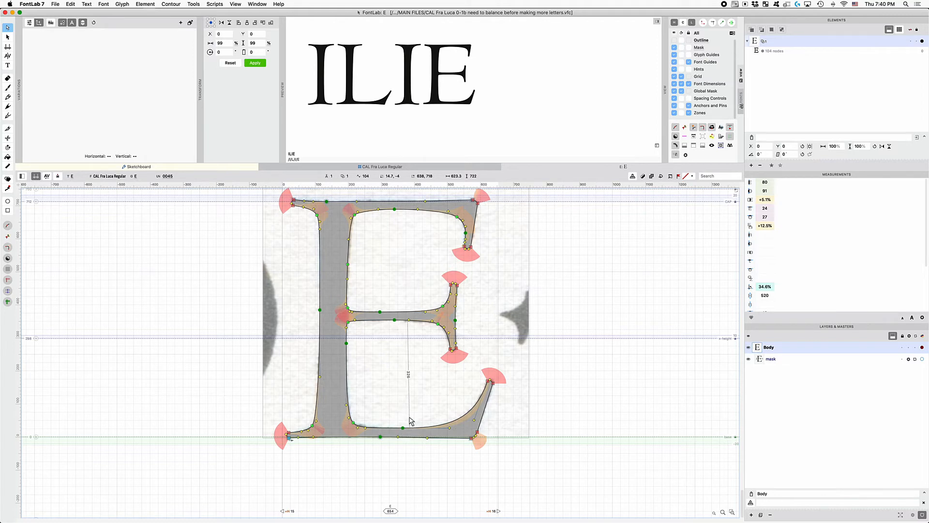
pyautogui.click(531, 83)
pyautogui.write('H')
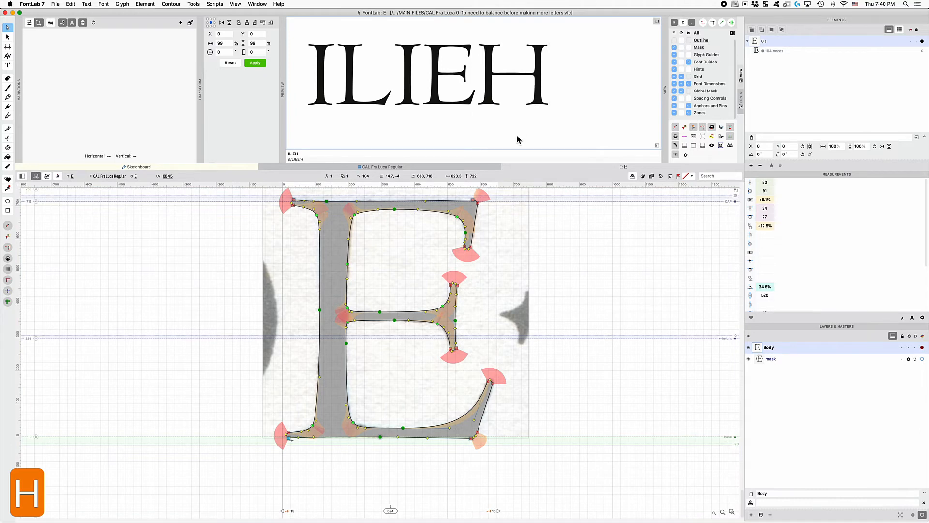
# Step: Try lowering the inner edge of the E's bottom arm and its stem bracket nodes by 1 unit
pyautogui.moveTo(335, 384); pyautogui.dragTo(445, 433)
pyautogui.press('Down')
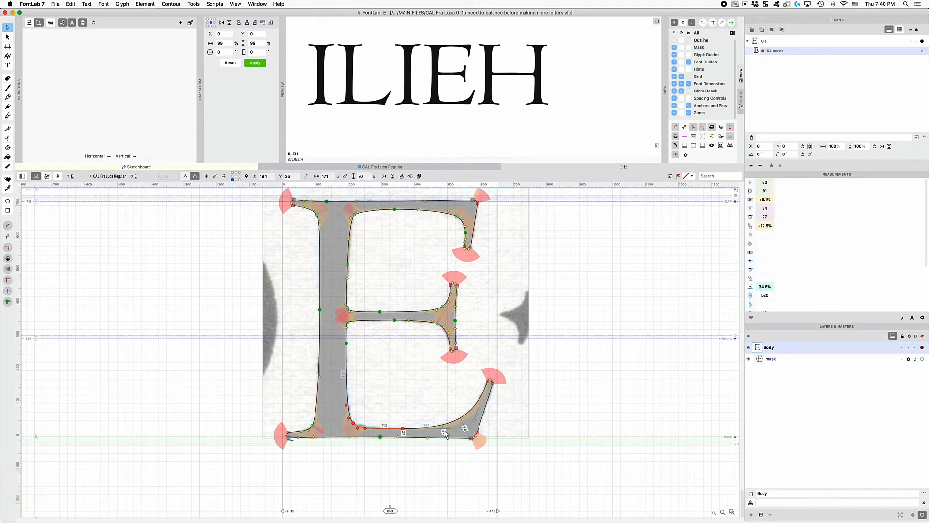
pyautogui.press('Down')
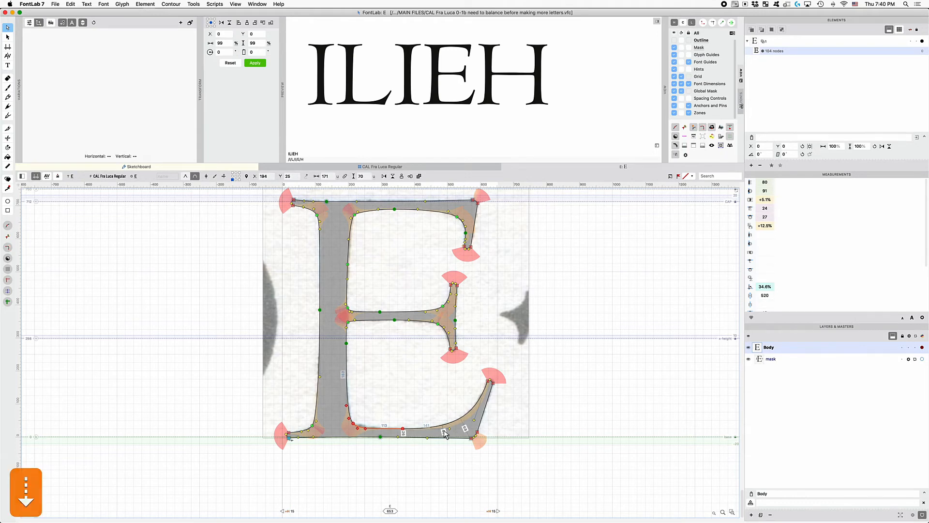
pyautogui.press('Up')
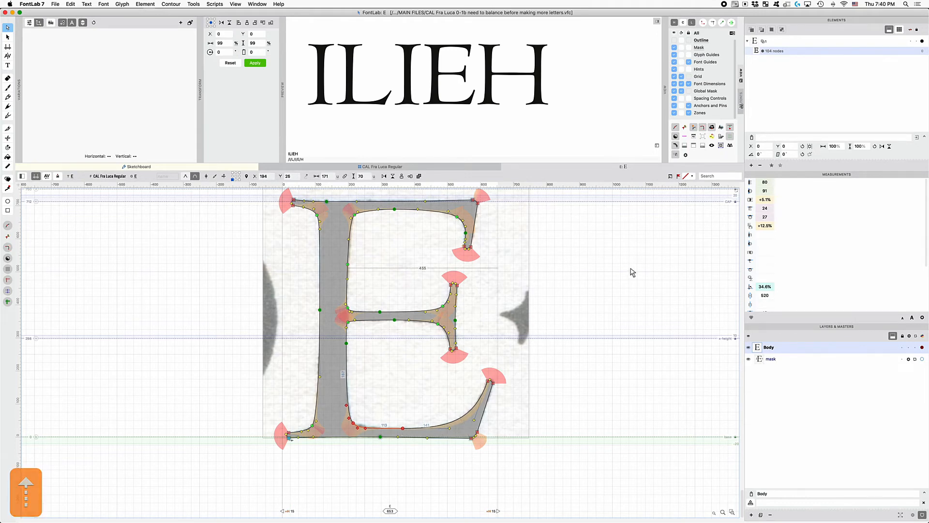
# Step: Reopen the L glyph and lower the upper edge of its arm with the stem bracket nodes 1 unit, to Y 26
pyautogui.press('super+w')
pyautogui.click(589, 306)
pyautogui.doubleClick(589, 307)
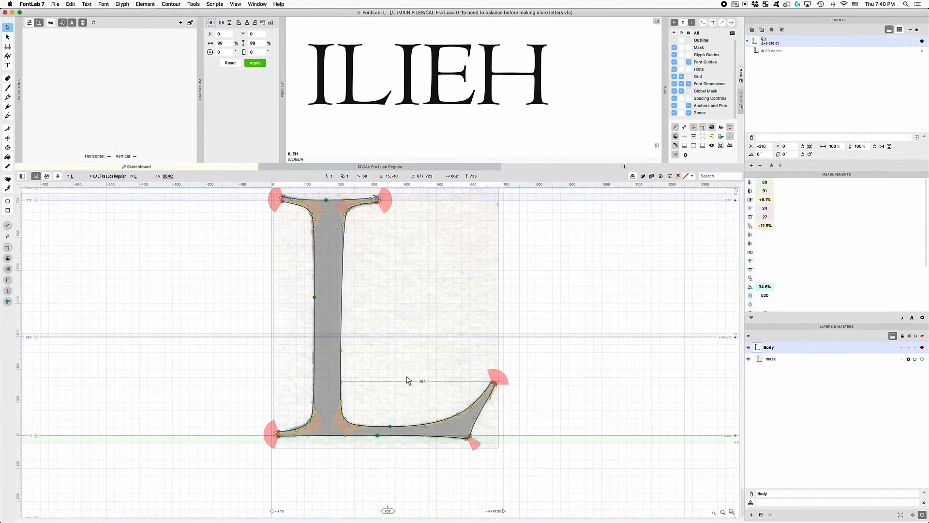
pyautogui.moveTo(423, 378); pyautogui.dragTo(333, 432)
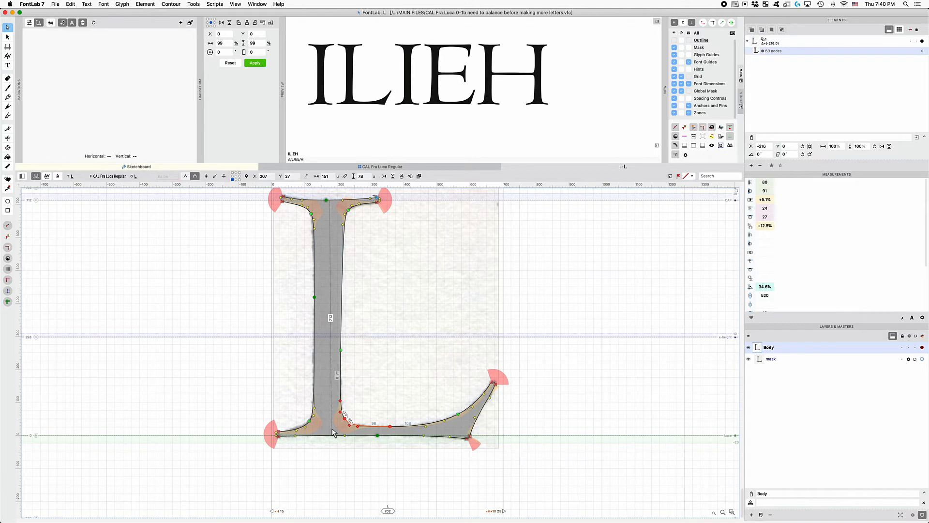
pyautogui.press('Down')
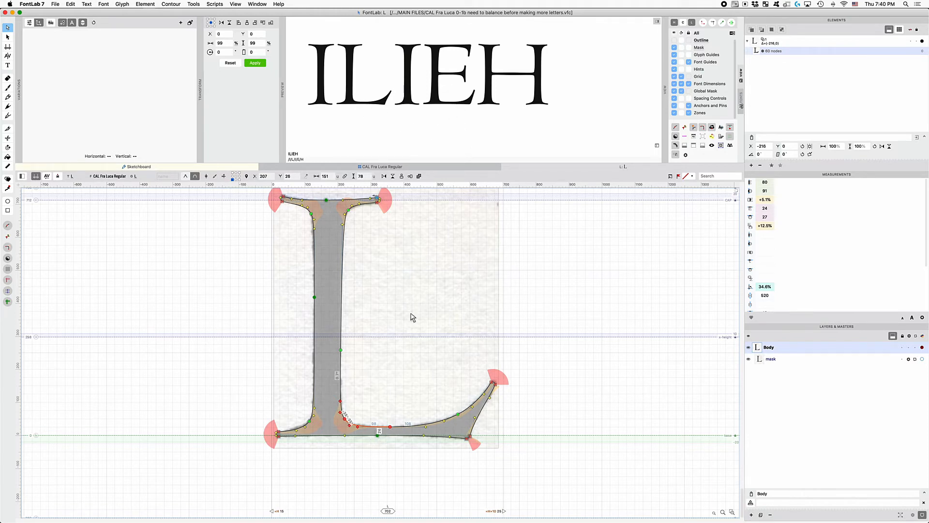
# Step: Save the font and close the L glyph to return to the font overview
pyautogui.click(571, 254)
pyautogui.press('cmd+s')
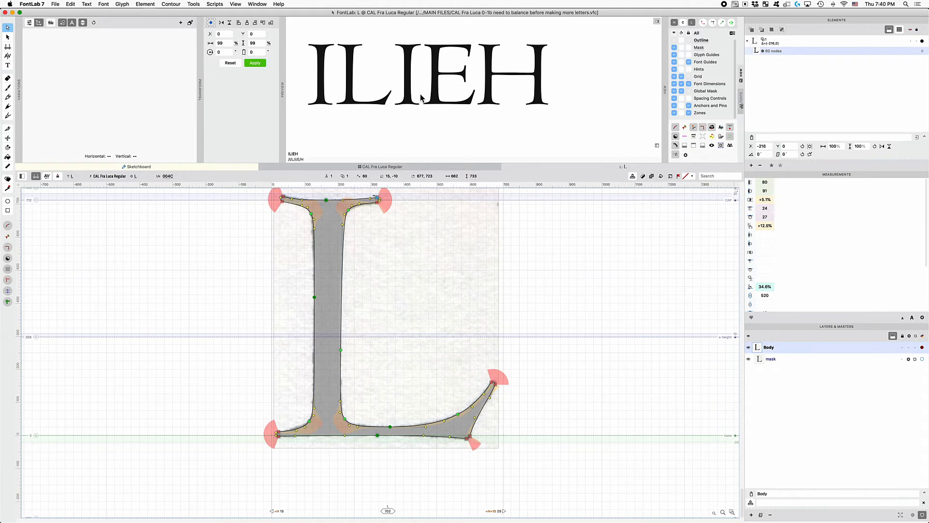
pyautogui.press('super+w')
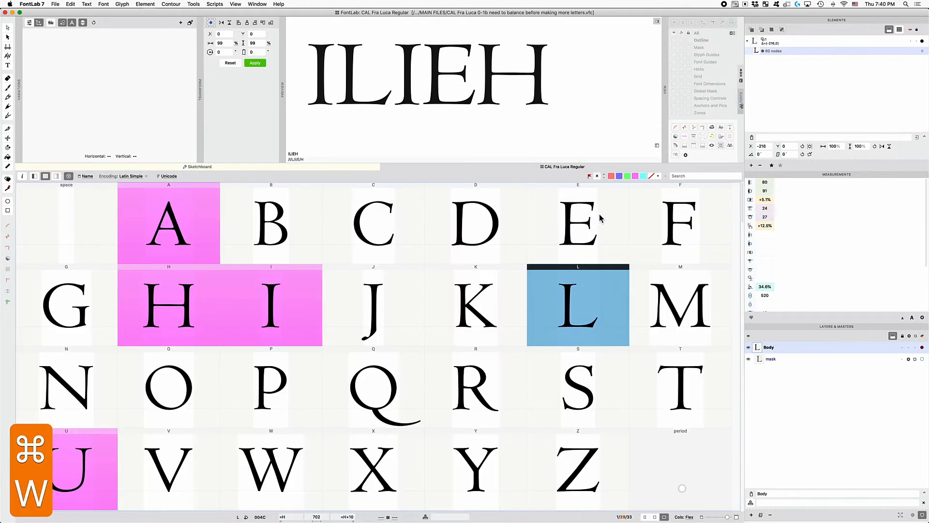
pyautogui.click(652, 176)
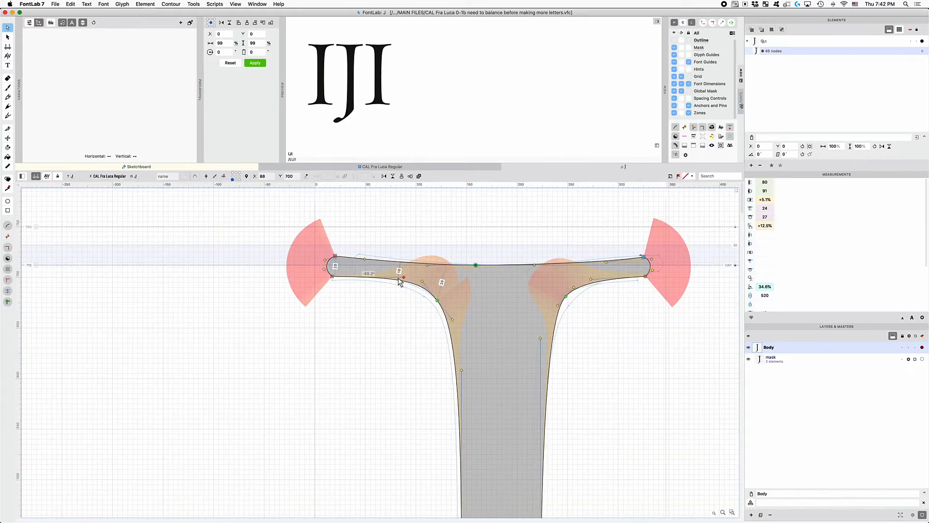
# Step: Lower the handle under the J's upper-left serif to Y 699, and raise the serif's underside and bracket nodes to Y 663
pyautogui.press('Down')
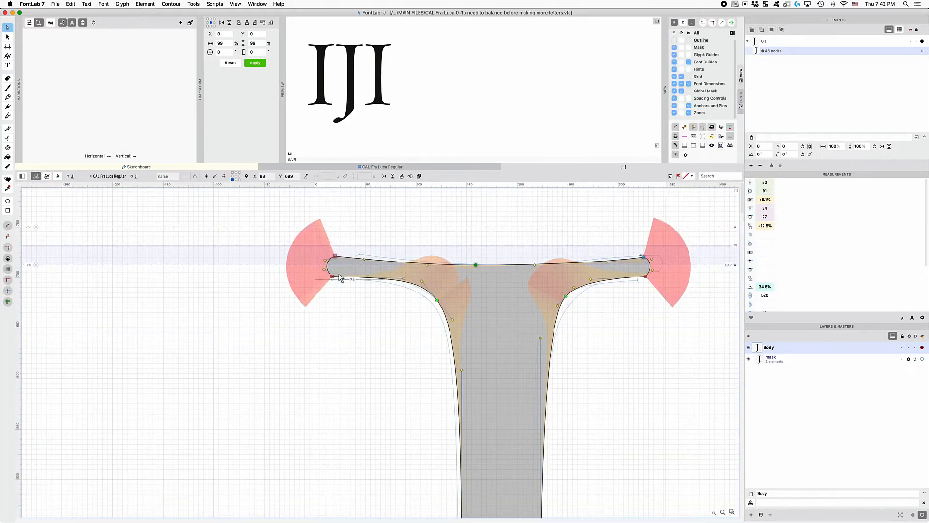
pyautogui.click(380, 358)
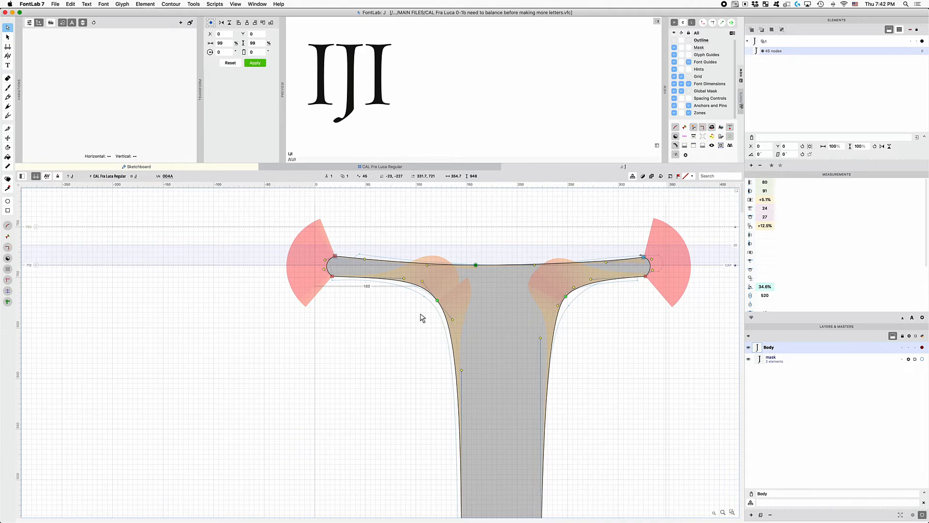
pyautogui.moveTo(473, 331); pyautogui.dragTo(337, 272)
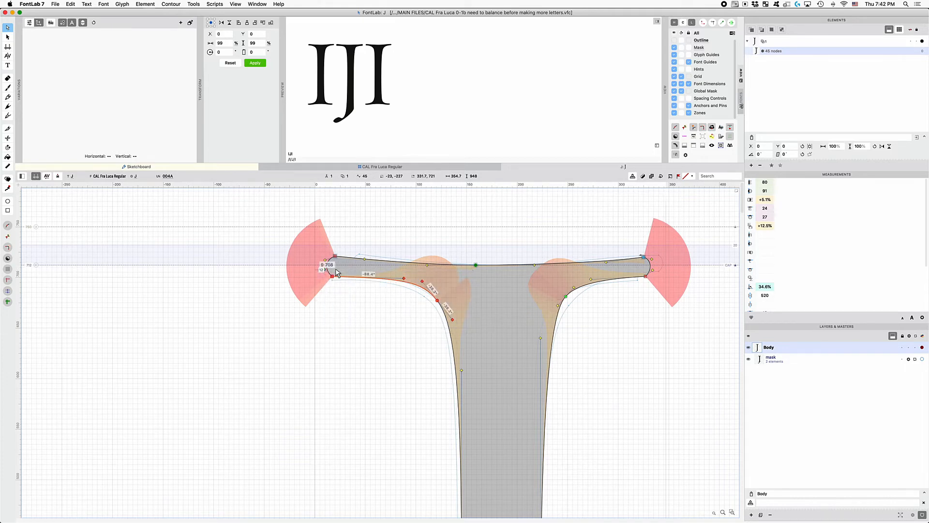
pyautogui.press('Up')
pyautogui.press('Up')
pyautogui.press('Up')
pyautogui.press('Up')
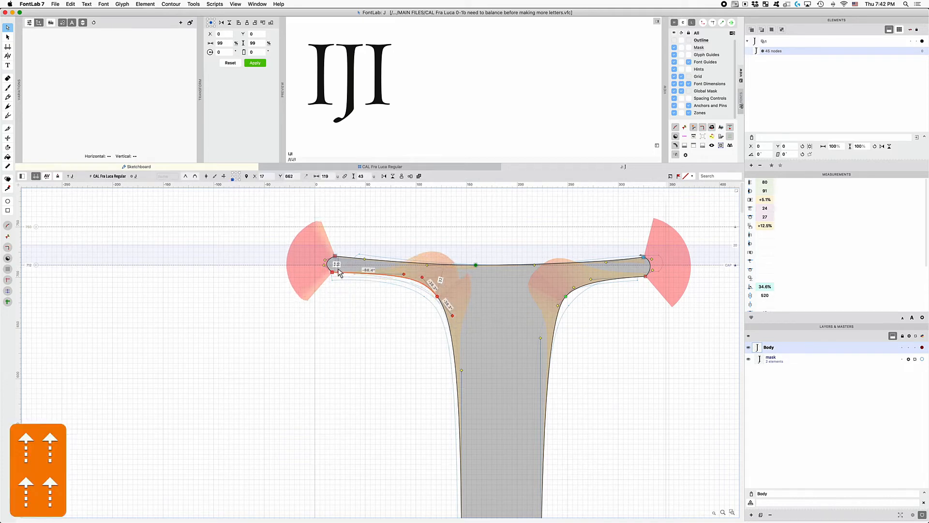
pyautogui.press('Up')
pyautogui.press('Down')
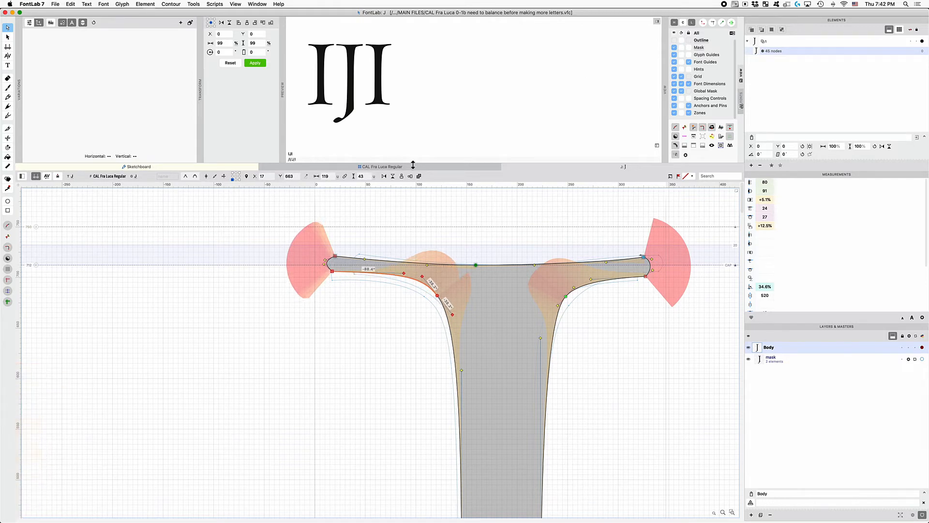
# Step: Enlarge the preview area and round the J's upper-left serif tip with curve handles at X 12, Y 719 and X 13, Y 710
pyautogui.moveTo(413, 165); pyautogui.dragTo(413, 240)
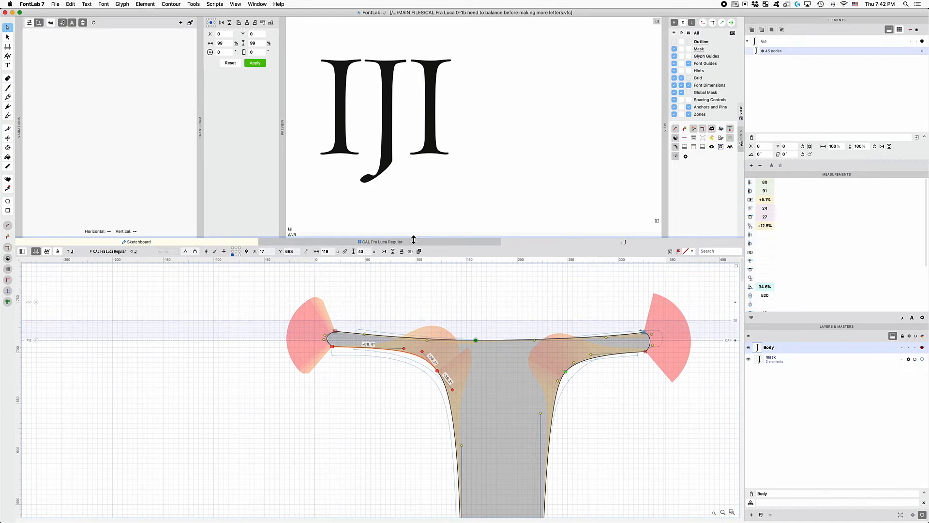
pyautogui.click(347, 301)
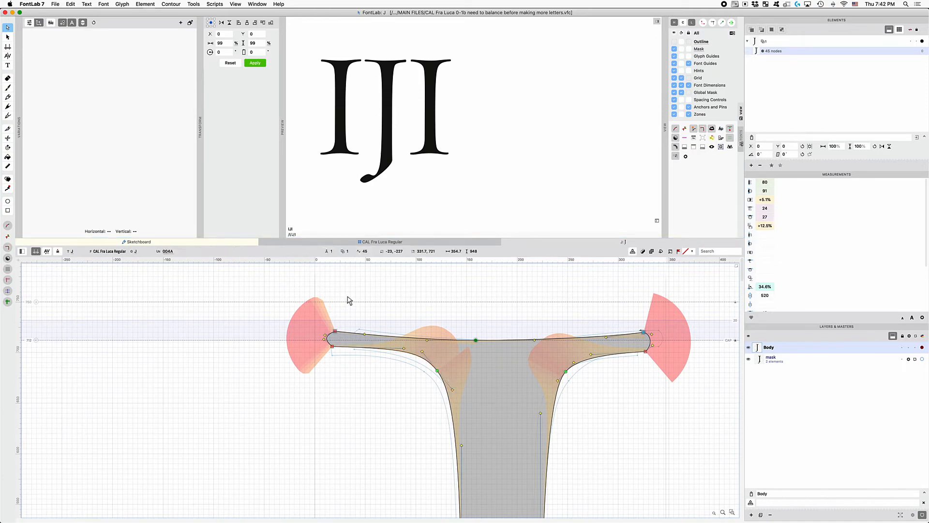
pyautogui.press('z')
pyautogui.click(328, 341)
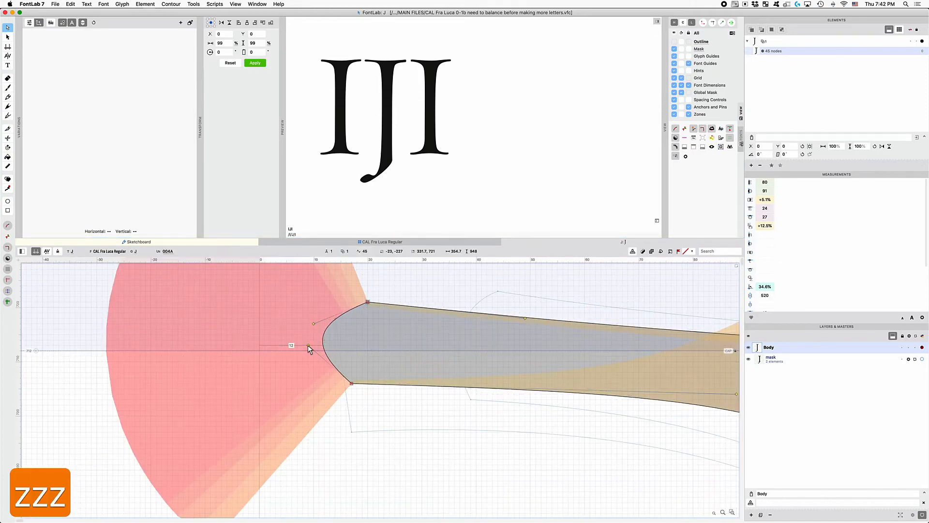
pyautogui.moveTo(310, 349); pyautogui.dragTo(326, 313)
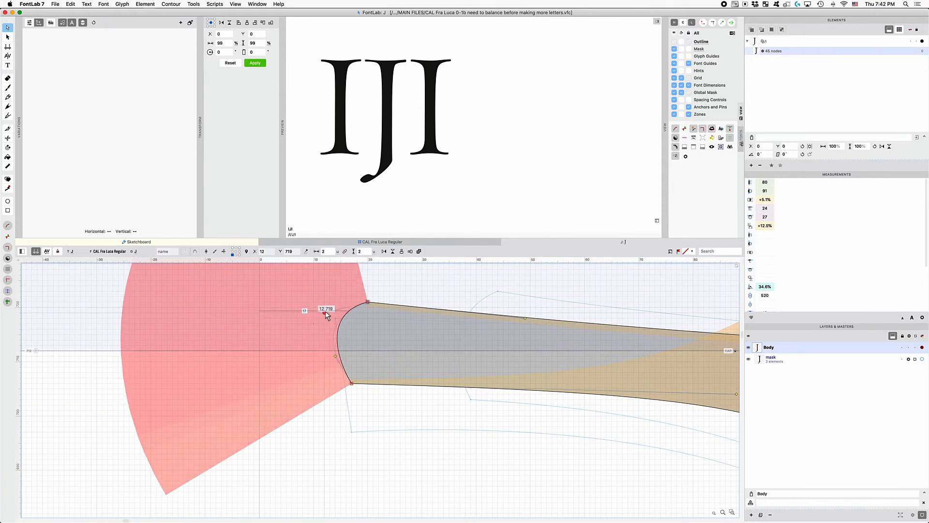
pyautogui.moveTo(335, 356); pyautogui.dragTo(330, 362)
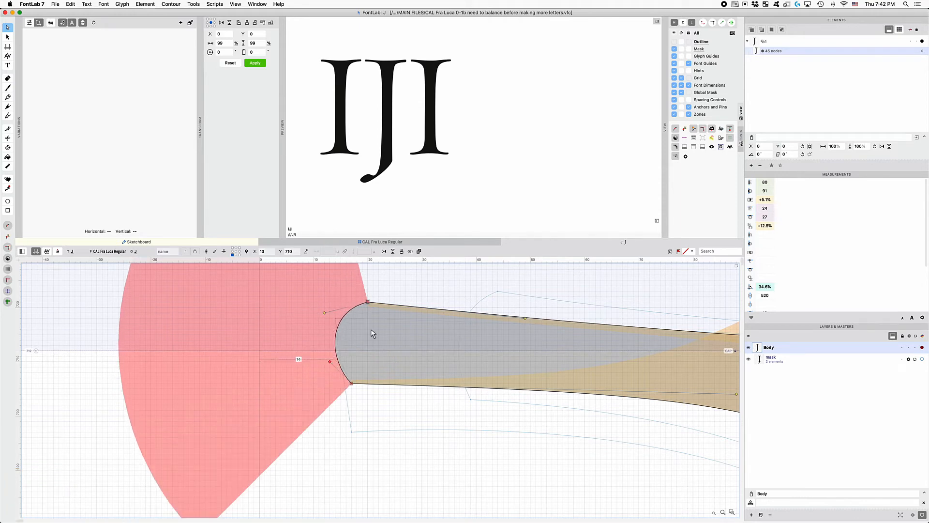
pyautogui.click(448, 284)
pyautogui.scroll(-5, 317, 322)
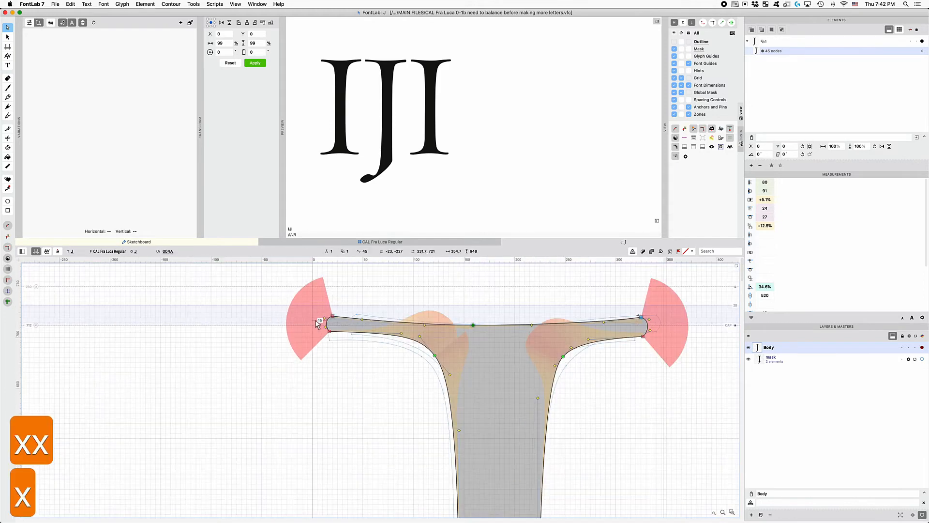
# Step: Lower the bracket curve nodes beneath the J's upper-left serif 6 units in total, to Y 657
pyautogui.scroll(-2, 318, 322)
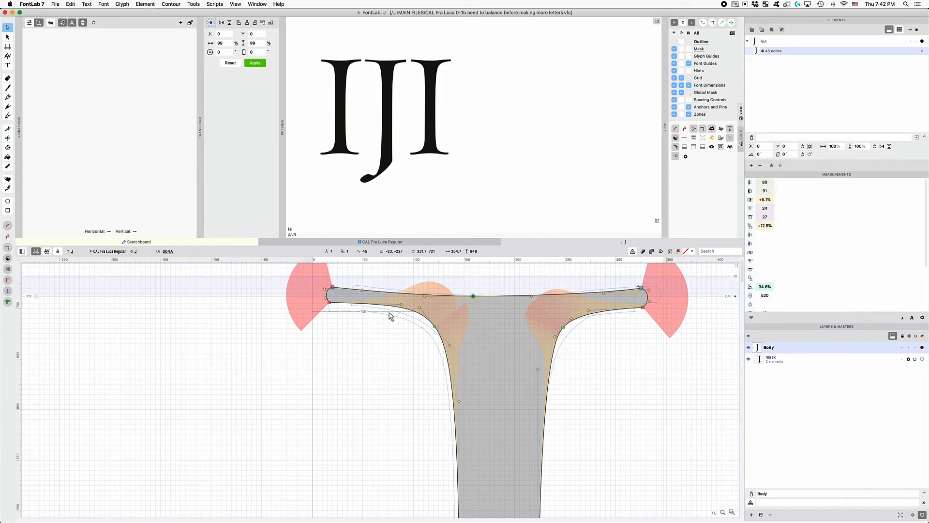
pyautogui.moveTo(462, 376); pyautogui.dragTo(387, 302)
pyautogui.press('c')
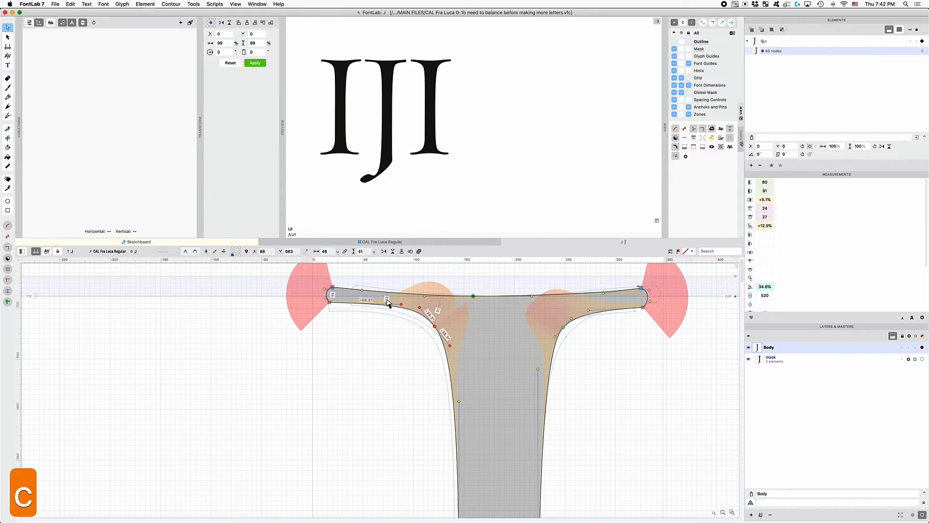
pyautogui.hotkey('shift', 'c')
pyautogui.hotkey('shift', 'c')
pyautogui.hotkey('shift', 'c')
pyautogui.hotkey('shift', 'c')
pyautogui.hotkey('shift', 'c')
pyautogui.hotkey('shift', 'Down')
pyautogui.hotkey('shift', 'Up')
pyautogui.hotkey('shift', 'Down')
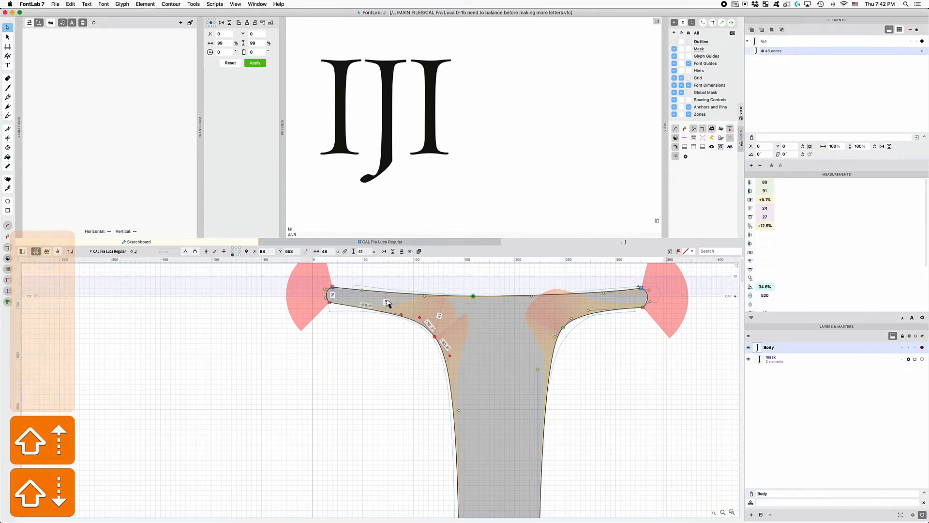
pyautogui.hotkey('shift', 'Up')
pyautogui.press('Down')
pyautogui.press('Down')
pyautogui.press('Down')
pyautogui.press('Down')
pyautogui.press('Down')
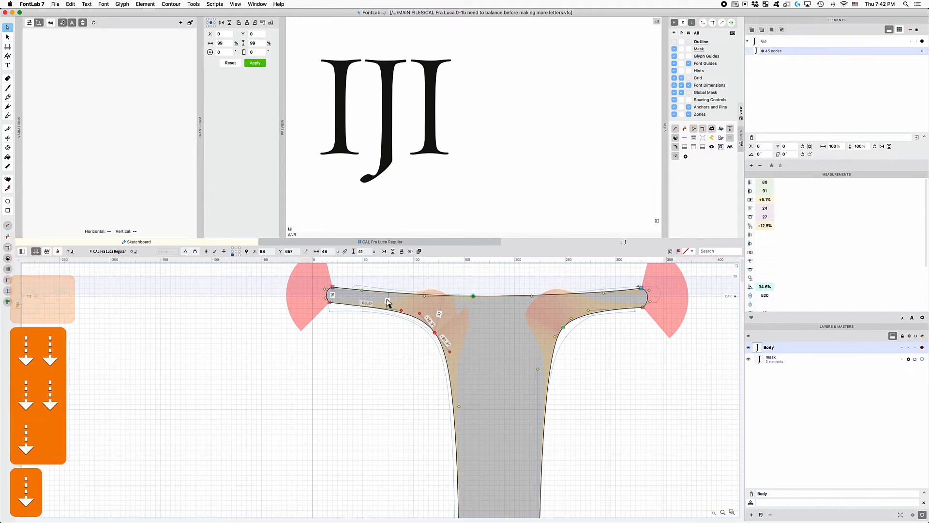
pyautogui.press('Down')
pyautogui.press('Up')
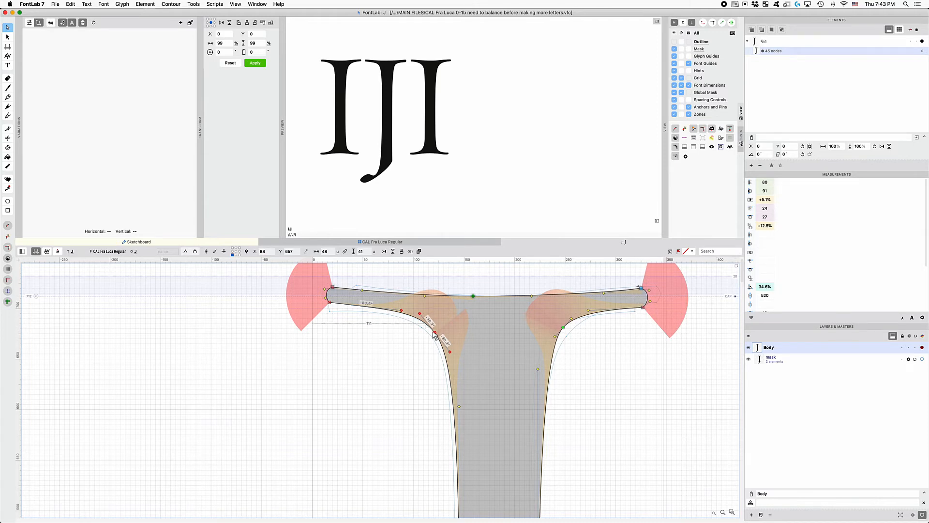
# Step: Move the curve handle on the underside of the J's upper-left serif to X 77, Y 701
pyautogui.click(394, 311)
pyautogui.click(391, 308)
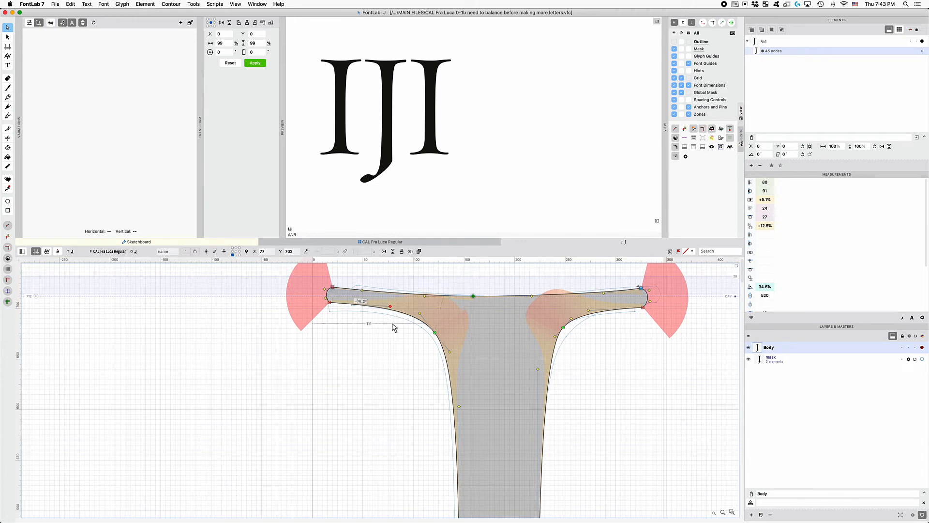
pyautogui.press('Down')
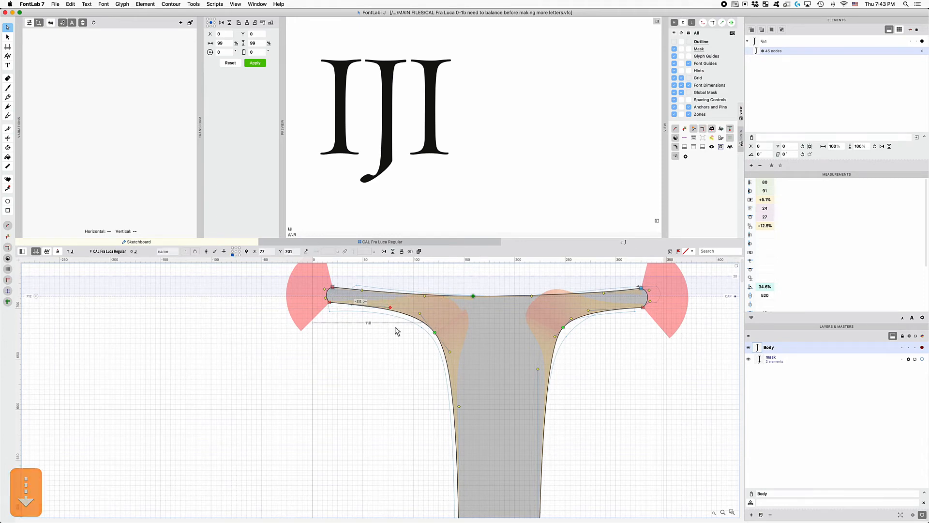
pyautogui.click(396, 387)
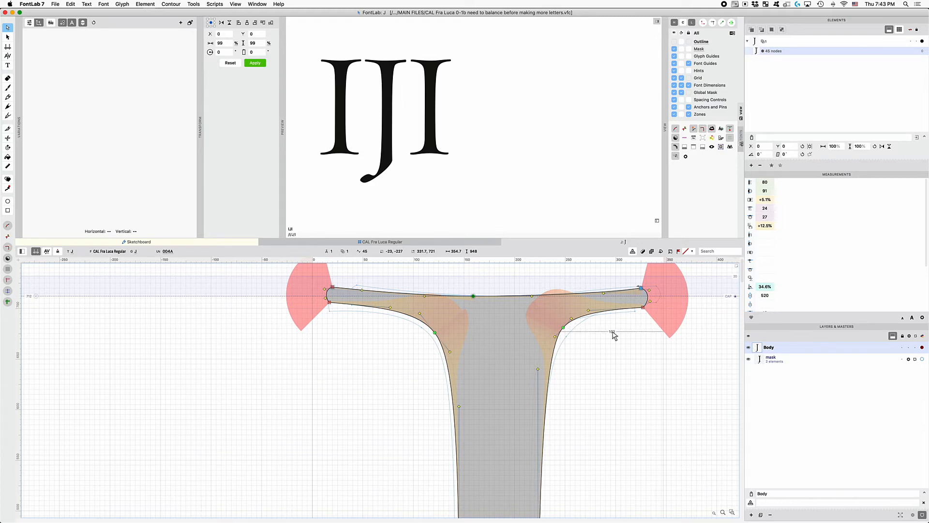
# Step: Raise the underside and bracket nodes of the J's upper-right serif together until the lowest one sits at Y 676
pyautogui.moveTo(662, 337); pyautogui.dragTo(556, 322)
pyautogui.press('Up')
pyautogui.press('Up')
pyautogui.press('Up')
pyautogui.press('Up')
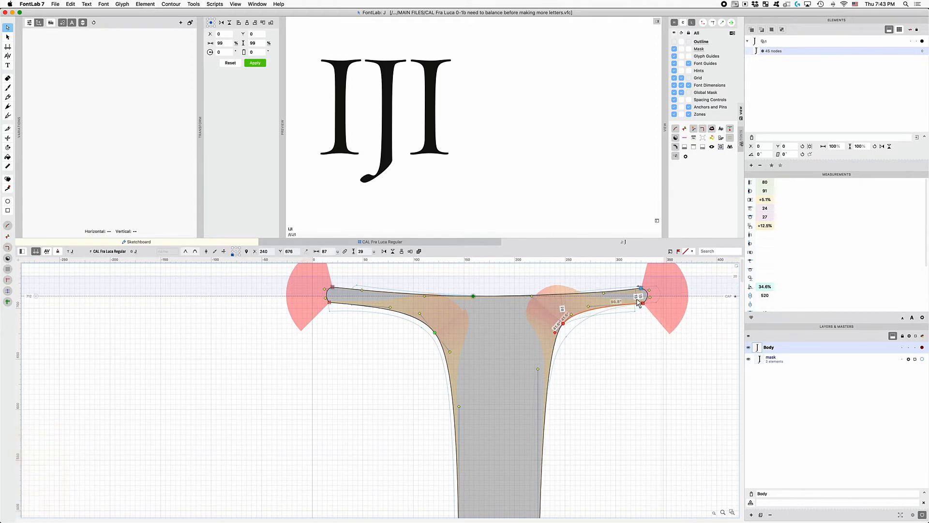
pyautogui.press('Up')
pyautogui.press('Down')
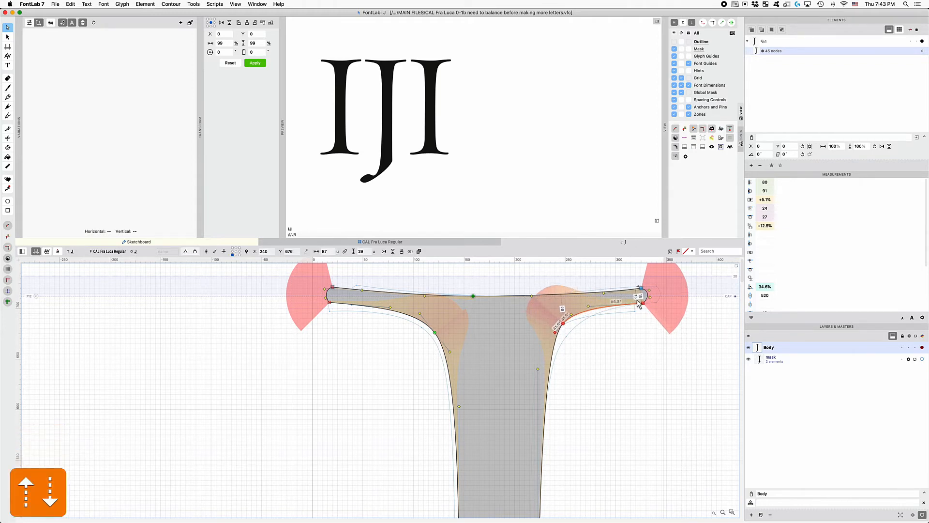
# Step: Flatten the rounding of the J's upper-right serif tip by pulling its curve handles inward about 2 units
pyautogui.press('z')
pyautogui.press('z')
pyautogui.press('z')
pyautogui.moveTo(649, 290); pyautogui.dragTo(628, 309)
pyautogui.scroll(3, 638, 294)
pyautogui.moveTo(640, 356); pyautogui.dragTo(635, 361)
pyautogui.click(659, 315)
pyautogui.press('x')
pyautogui.press('x')
pyautogui.press('x')
pyautogui.press('x')
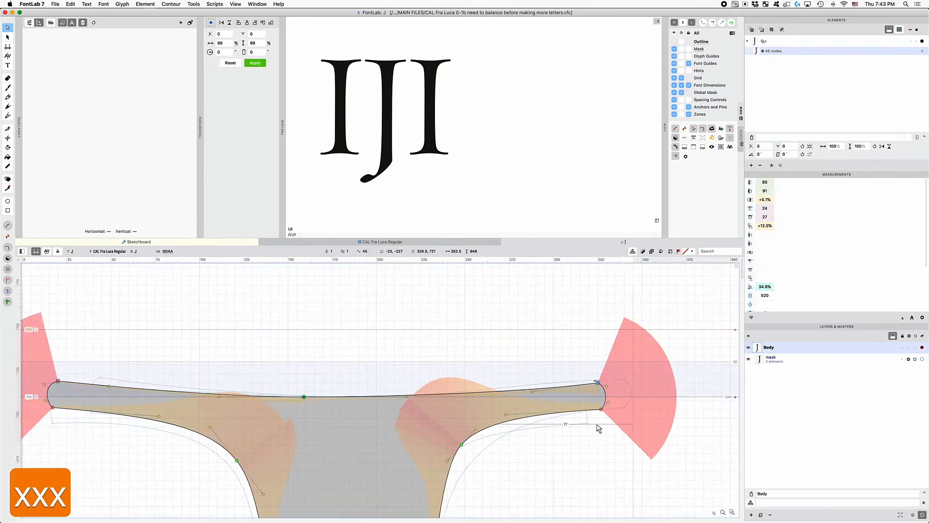
# Step: Lower the bracket node beneath the J's upper-right serif to about Y 681 and lengthen its handle toward the stem
pyautogui.scroll(-2, 592, 410)
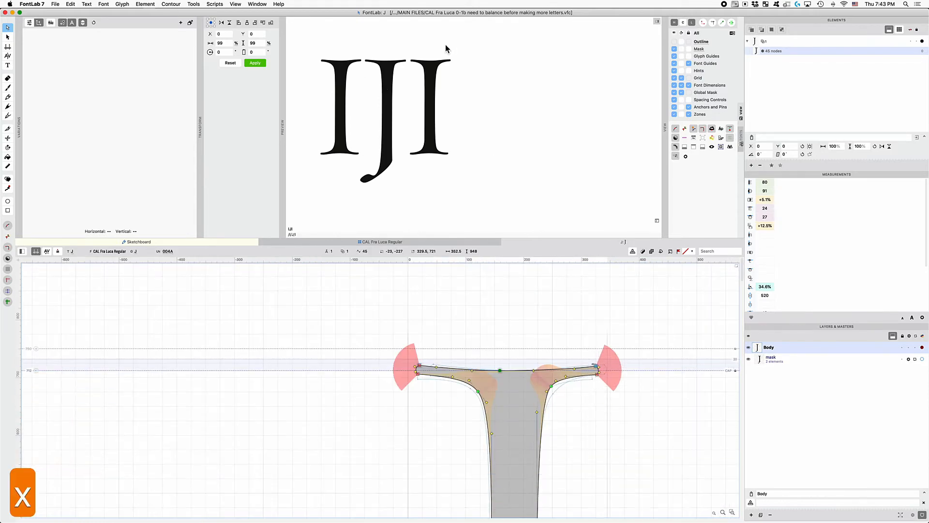
pyautogui.press('z')
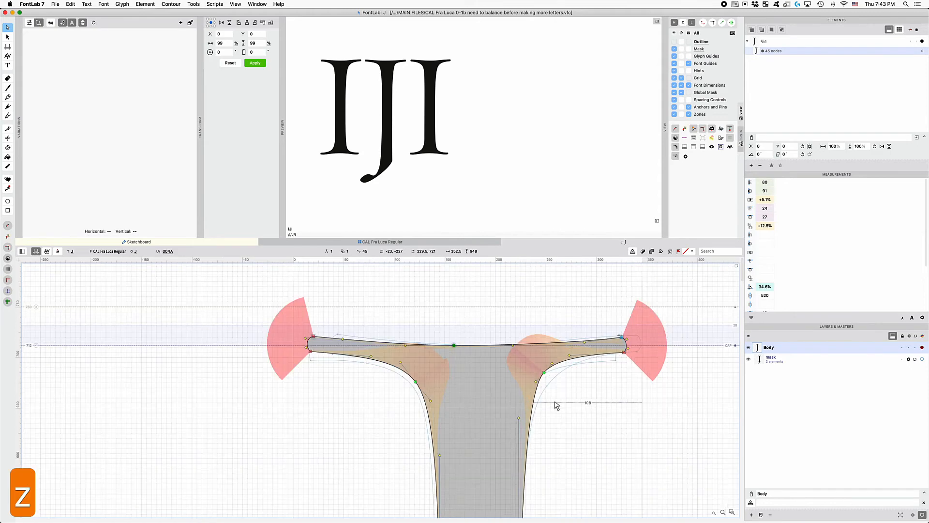
pyautogui.click(538, 387)
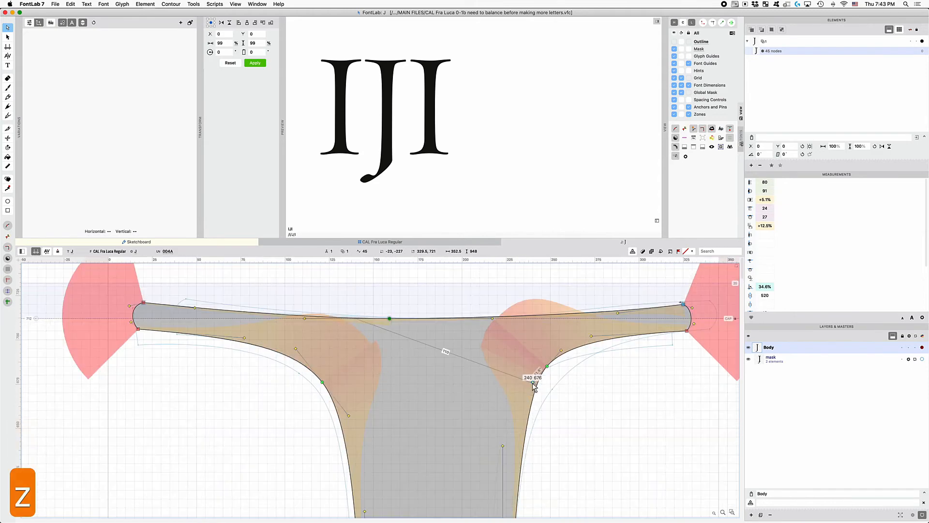
pyautogui.click(528, 390)
pyautogui.moveTo(528, 390); pyautogui.dragTo(522, 357)
pyautogui.press('Down')
pyautogui.press('Down')
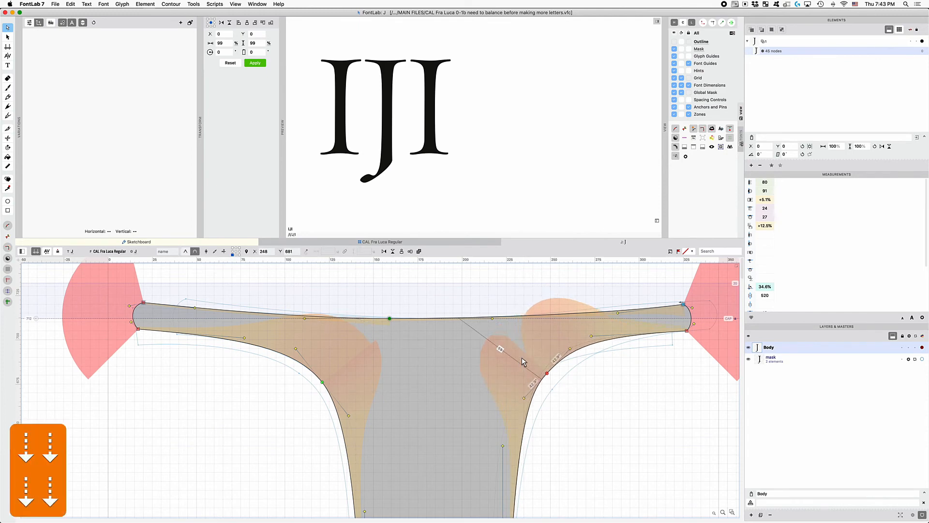
pyautogui.press('x')
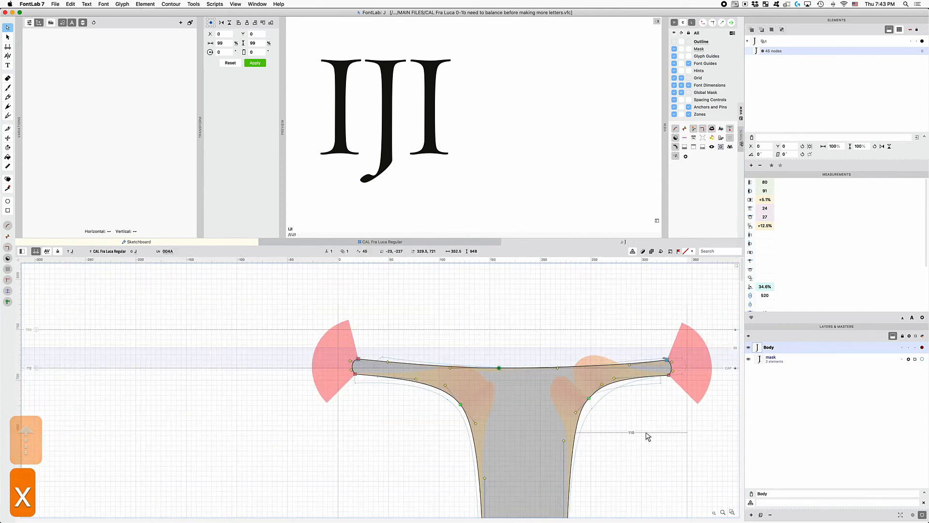
# Step: Move the curve handle on the underside of the J's upper-right serif to X 282, Y 703, and save the font
pyautogui.moveTo(616, 379); pyautogui.dragTo(625, 379)
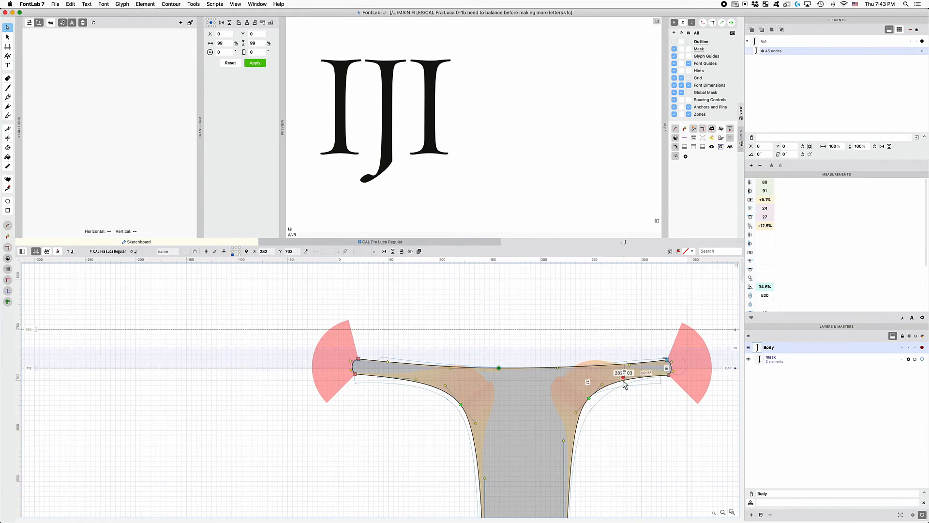
pyautogui.click(637, 430)
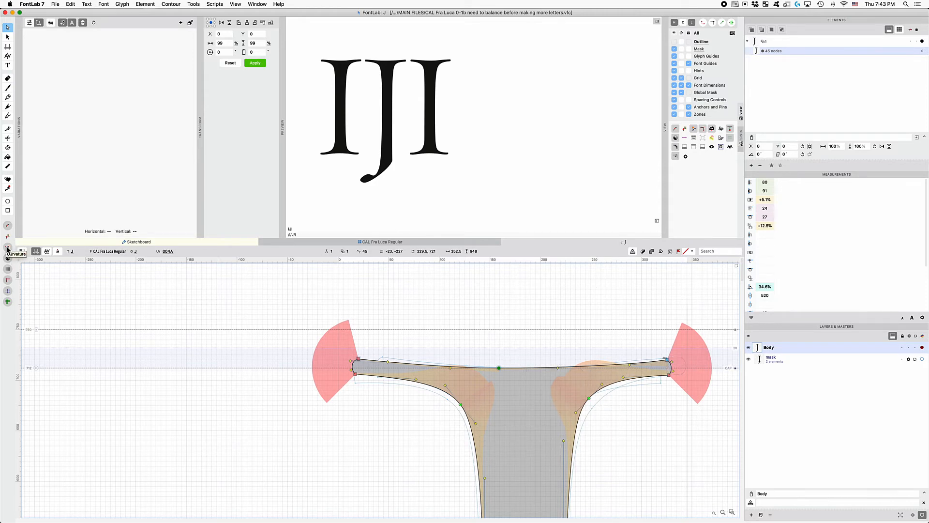
pyautogui.scroll(-3, 491, 304)
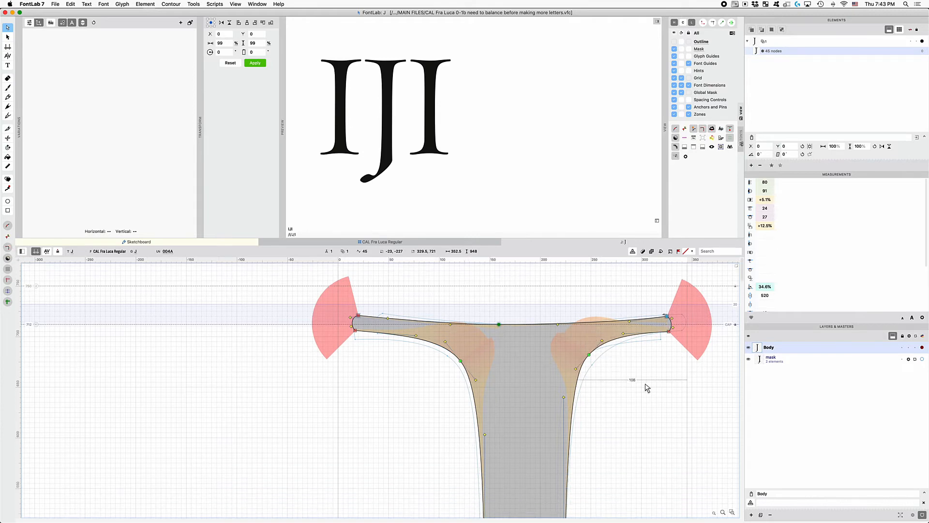
pyautogui.press('super+s')
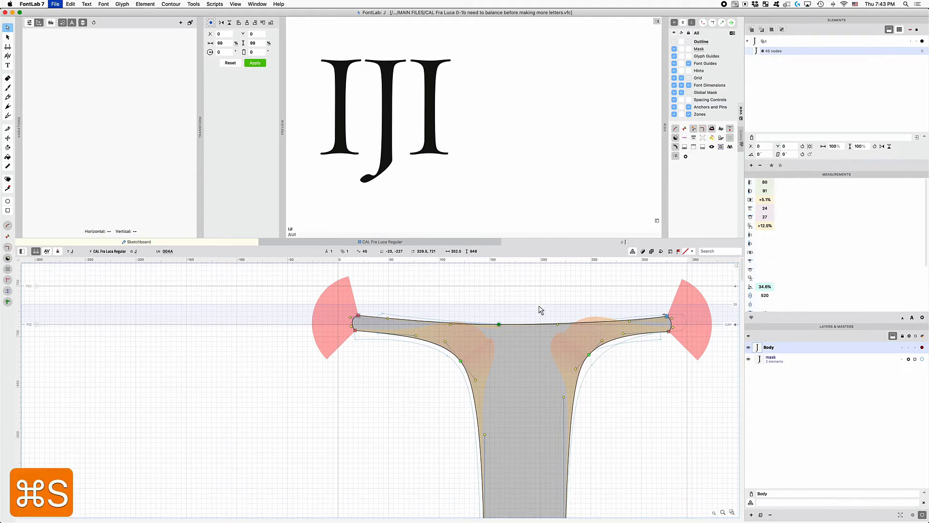
# Step: Thin the neck of the J's tail by lowering its two inner-curve nodes until the lower one sits at Y -179
pyautogui.scroll(-2, 539, 307)
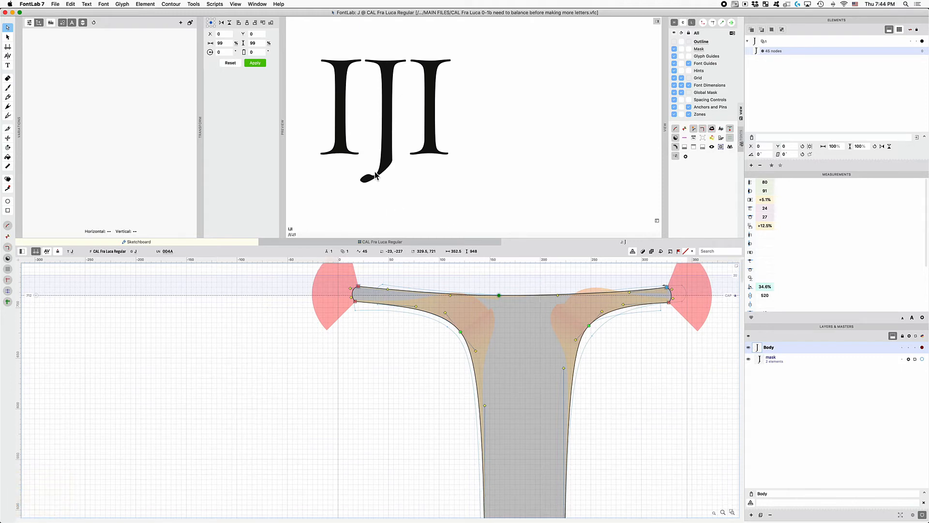
pyautogui.press('x')
pyautogui.press('x')
pyautogui.press('x')
pyautogui.press('x')
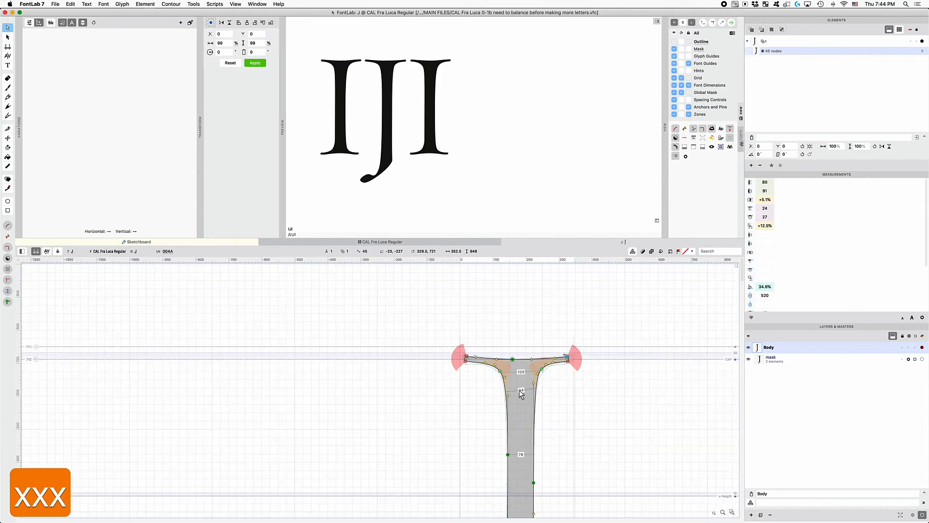
pyautogui.scroll(-2, 516, 389)
pyautogui.press('z')
pyautogui.press('z')
pyautogui.press('z')
pyautogui.press('z')
pyautogui.press('z')
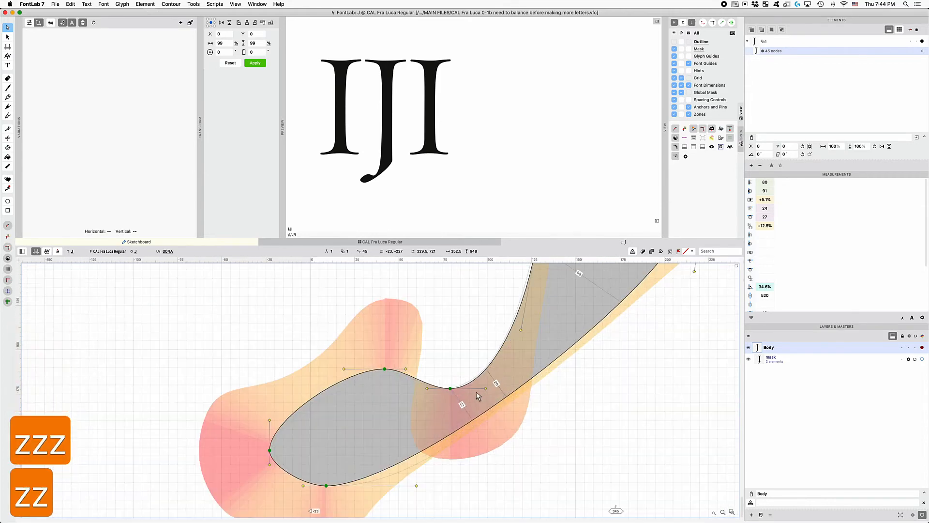
pyautogui.press('x')
pyautogui.press('x')
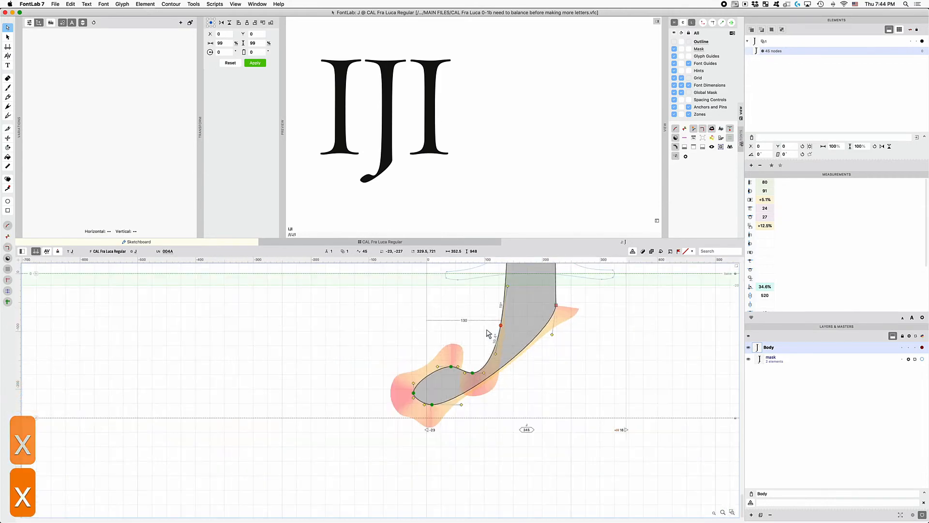
pyautogui.press('z')
pyautogui.press('z')
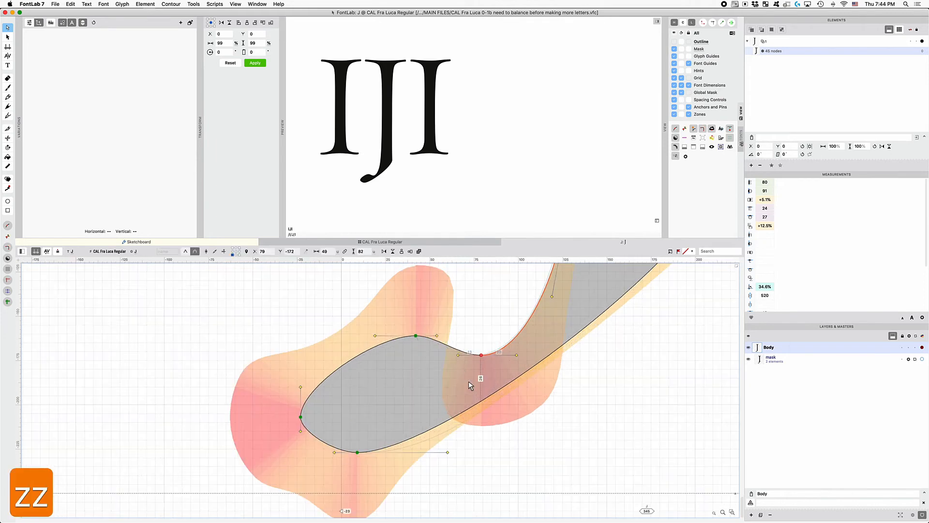
pyautogui.hotkey('shift', 'Down')
pyautogui.press('Up')
pyautogui.press('Up')
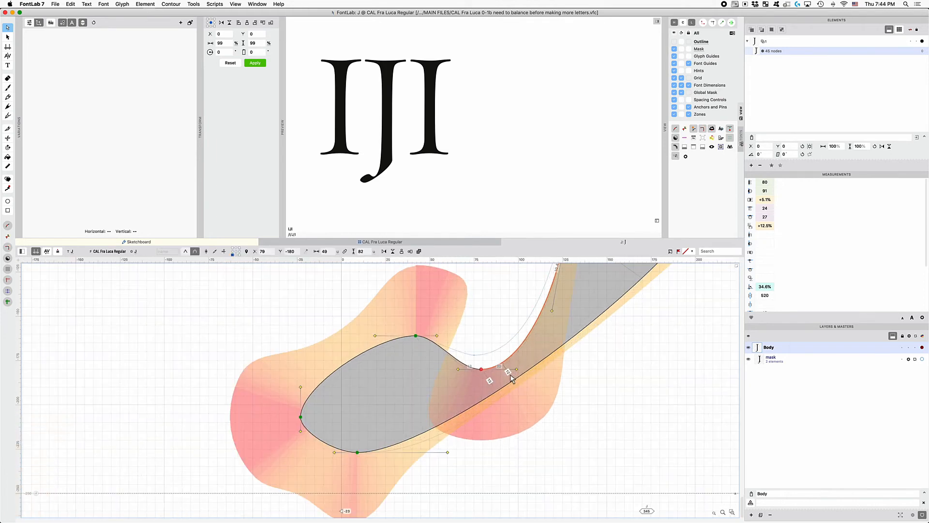
pyautogui.press('Up')
pyautogui.press('Up')
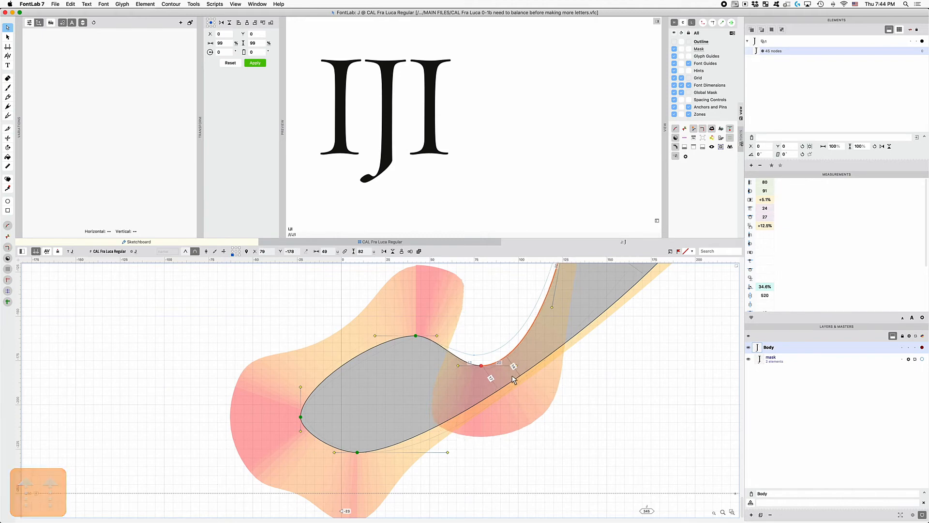
pyautogui.press('Down')
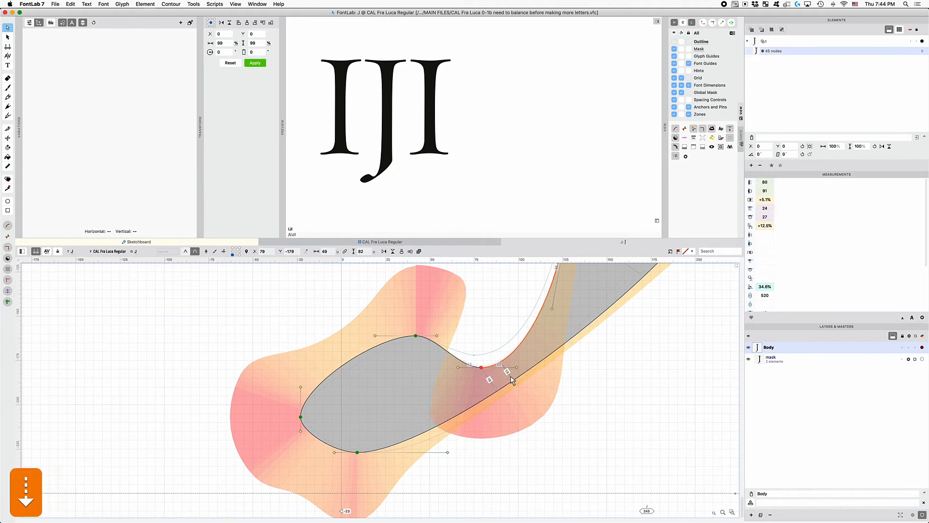
# Step: Add an E after IJI in the preview text to compare the J's weight with it
pyautogui.write('E')
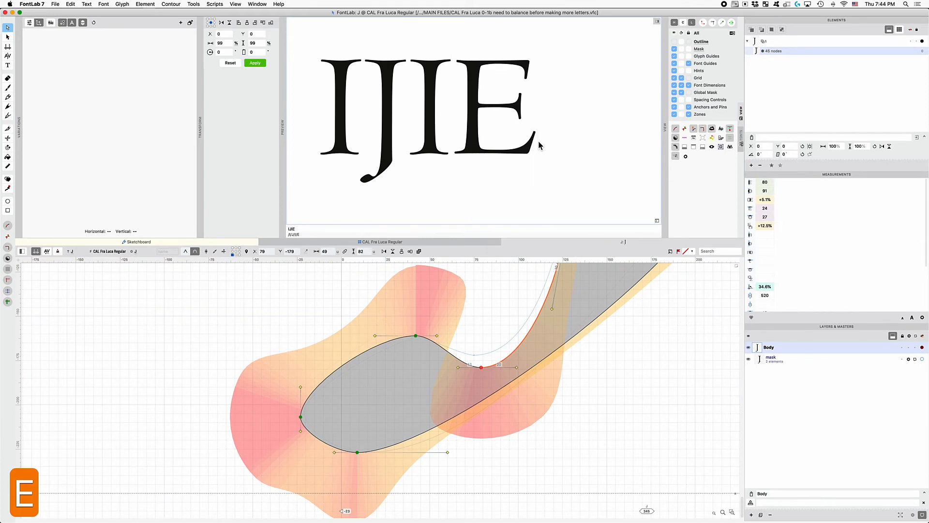
pyautogui.click(480, 332)
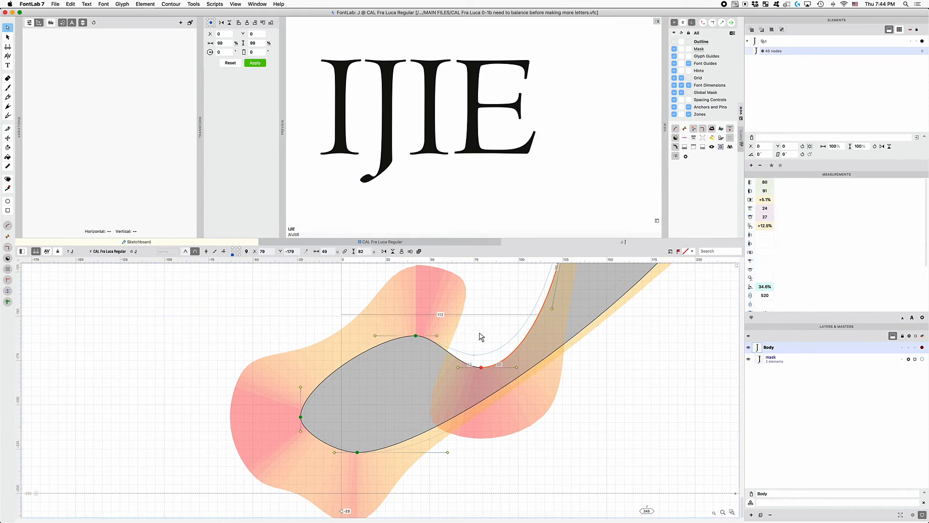
pyautogui.press('x')
pyautogui.press('x')
pyautogui.scroll(2, 484, 330)
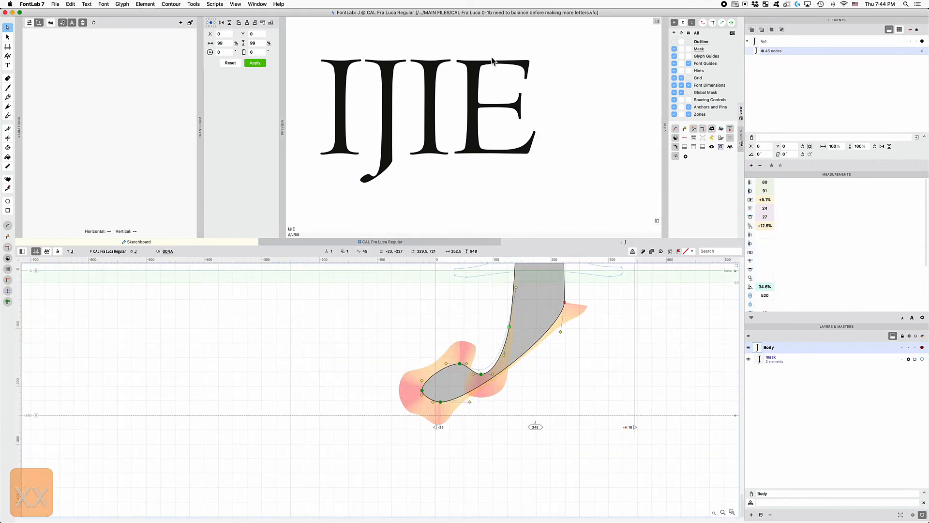
# Step: Raise the two inner-curve nodes of the J's tail until the lower one sits at Y -175
pyautogui.click(509, 327)
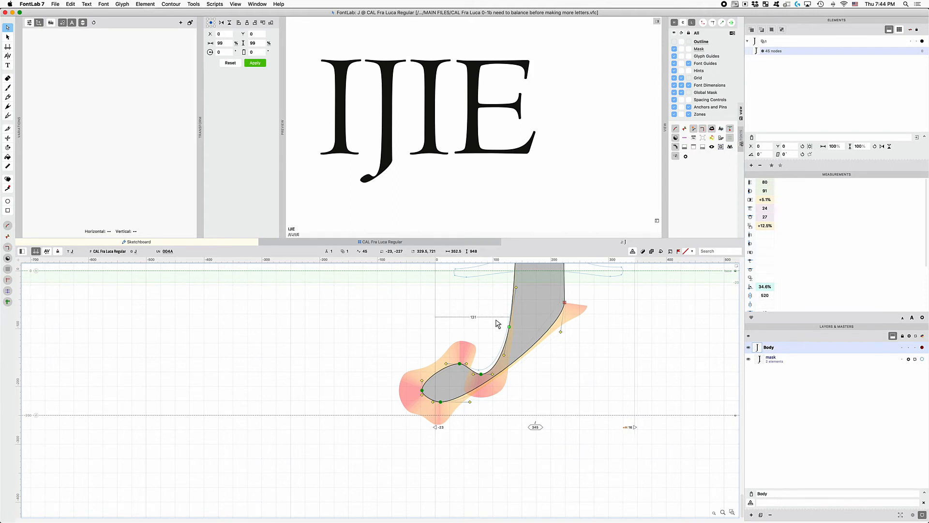
pyautogui.click(481, 374)
pyautogui.press('Up')
pyautogui.press('Up')
pyautogui.press('Up')
pyautogui.press('Up')
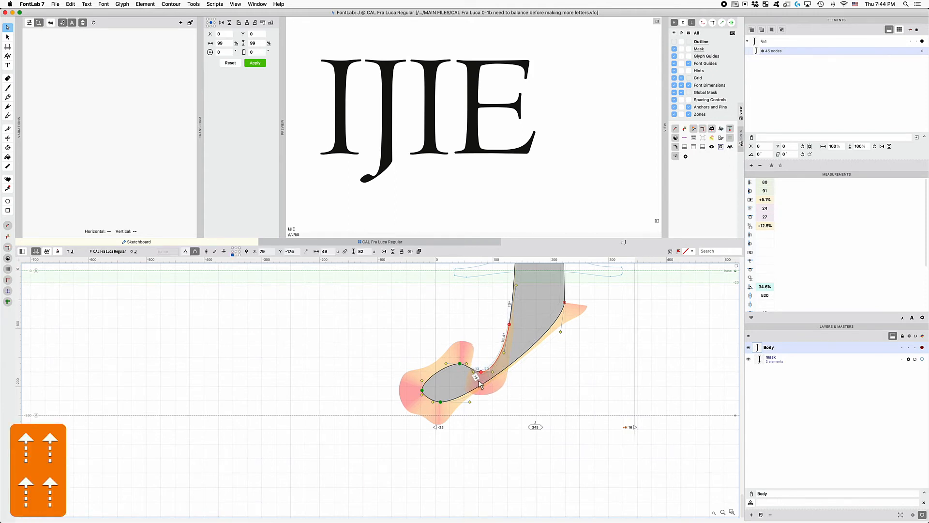
pyautogui.press('Down')
pyautogui.press('Up')
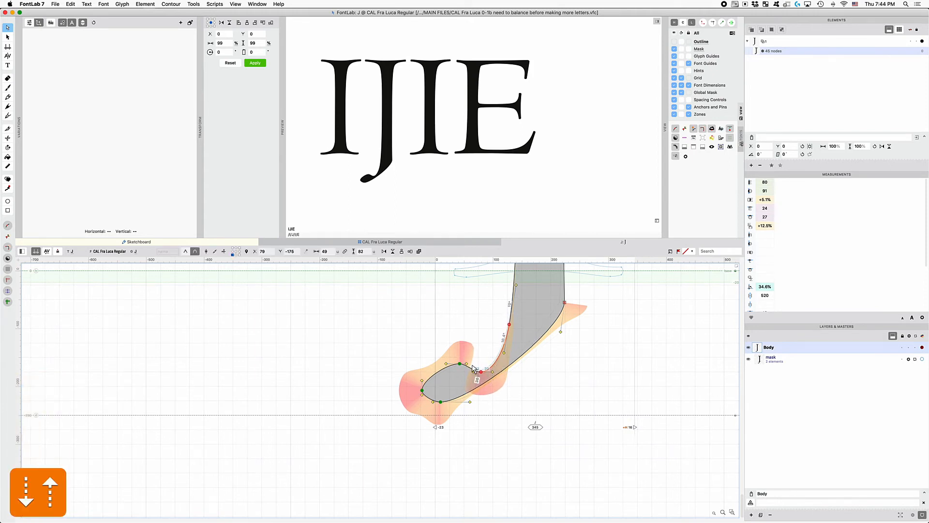
# Step: Shorten the outer handle of the node at the top of the J's tail terminal
pyautogui.moveTo(444, 372); pyautogui.dragTo(439, 376)
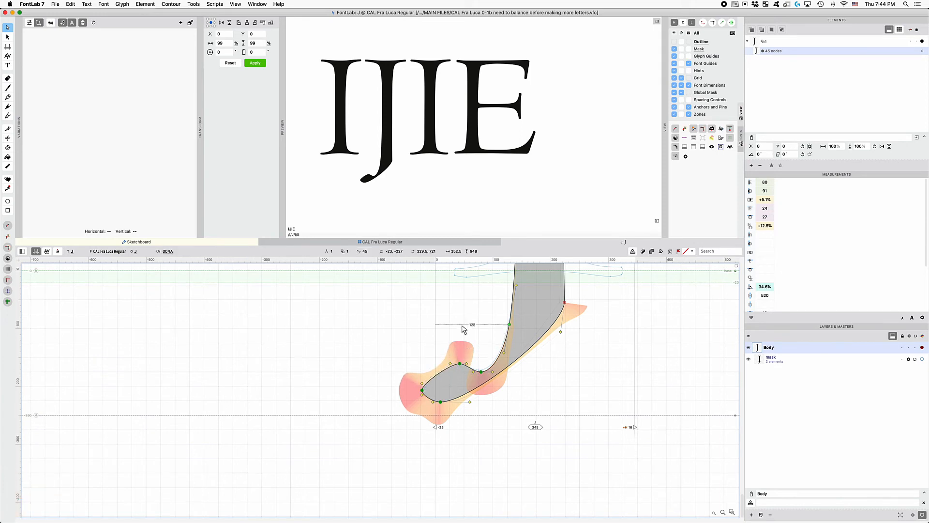
pyautogui.press('z')
pyautogui.press('z')
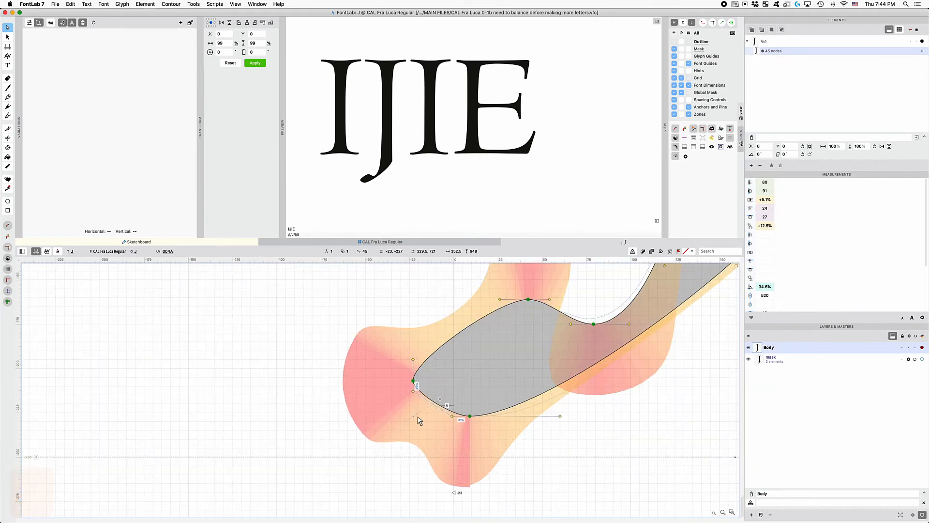
pyautogui.press('x')
pyautogui.press('x')
# Step: Harmonize the nodes of the J's tail terminal and inner curve, and save the font
pyautogui.moveTo(545, 463); pyautogui.dragTo(370, 321)
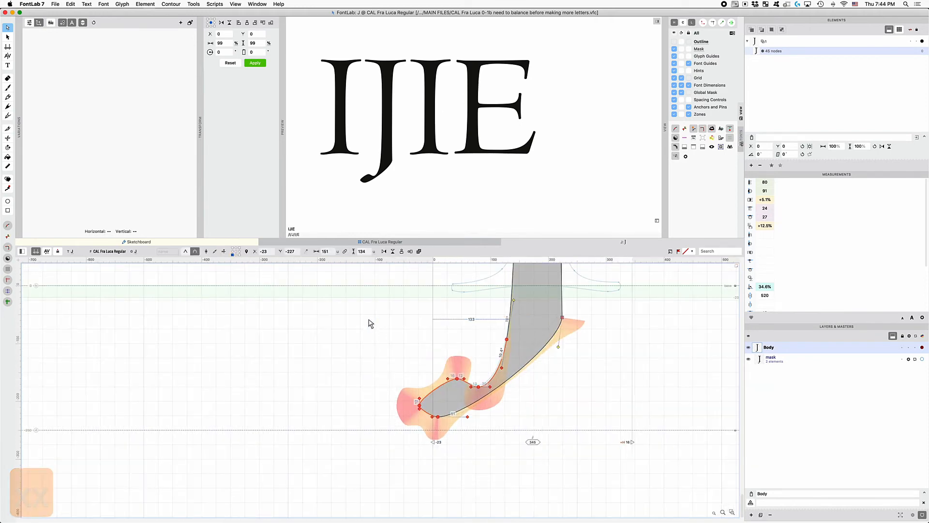
pyautogui.press('shift+super+c')
pyautogui.click(392, 342)
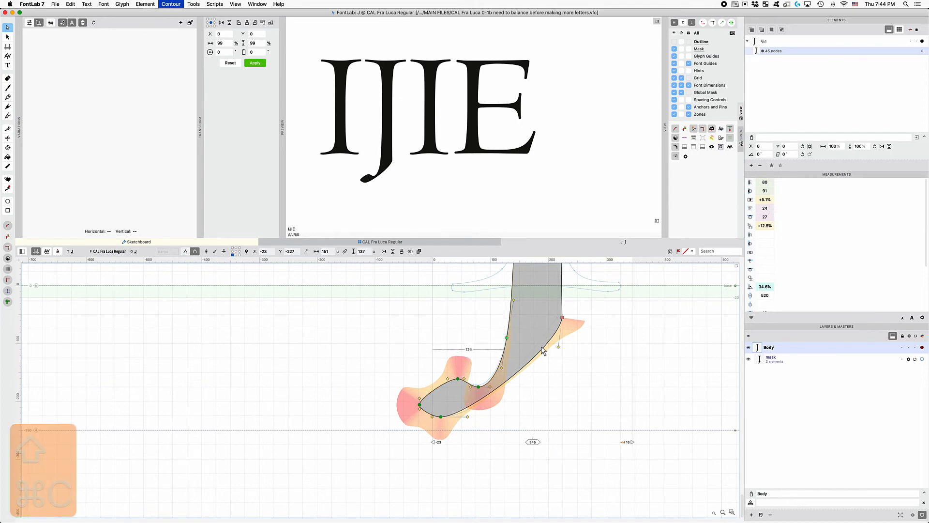
pyautogui.press('shift+super+c')
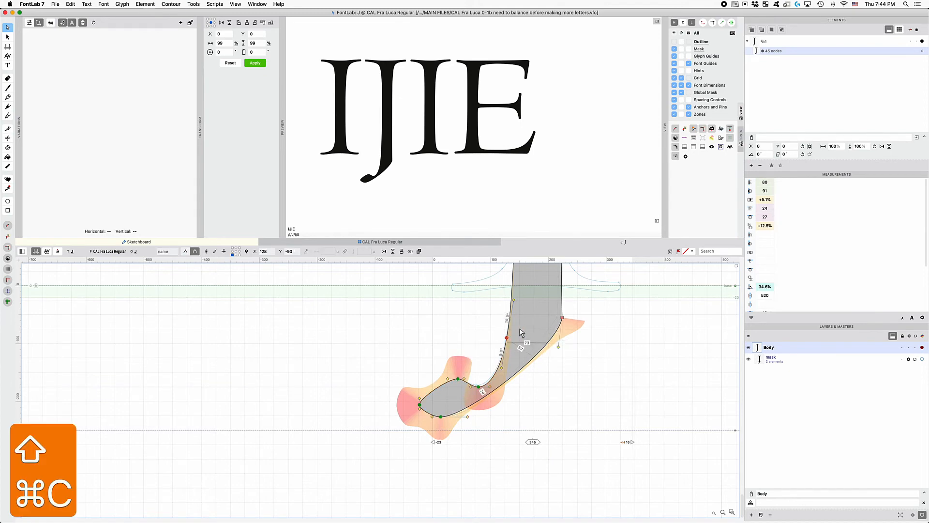
pyautogui.press('super+s')
pyautogui.click(167, 4)
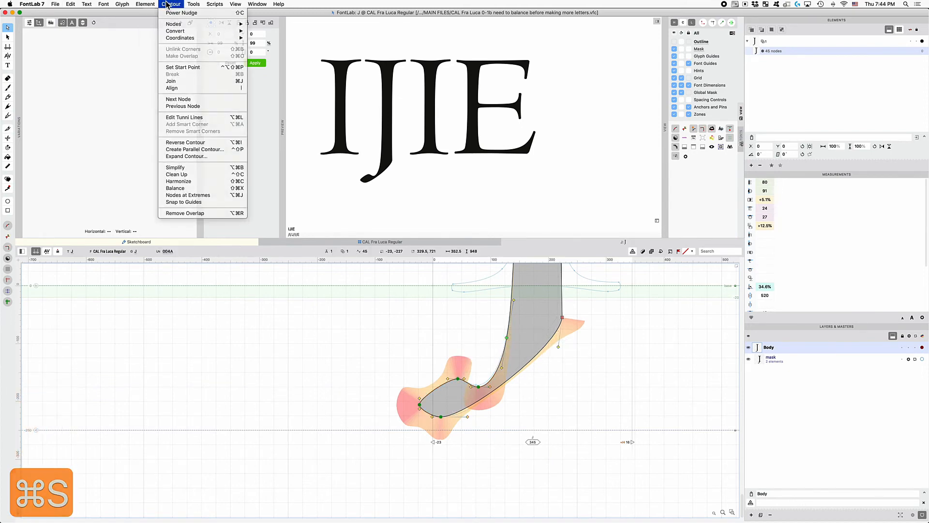
pyautogui.click(167, 5)
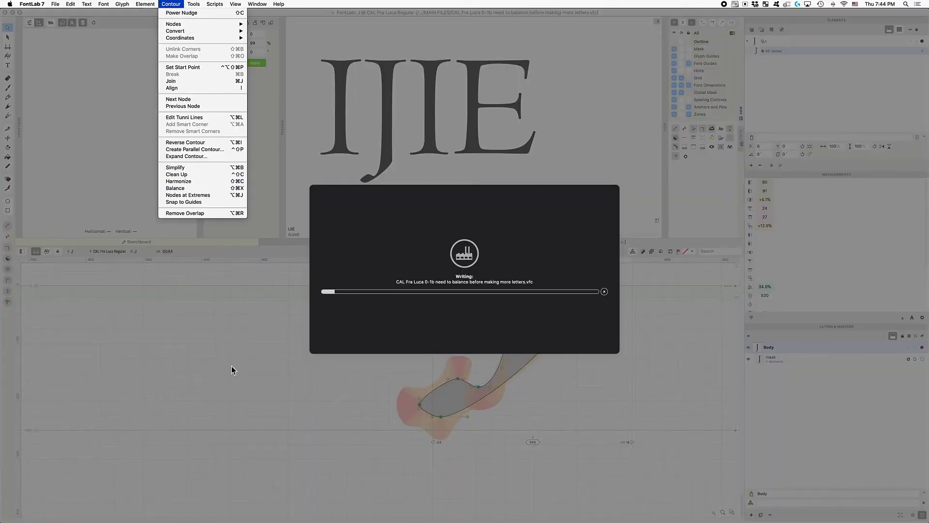
pyautogui.click(223, 385)
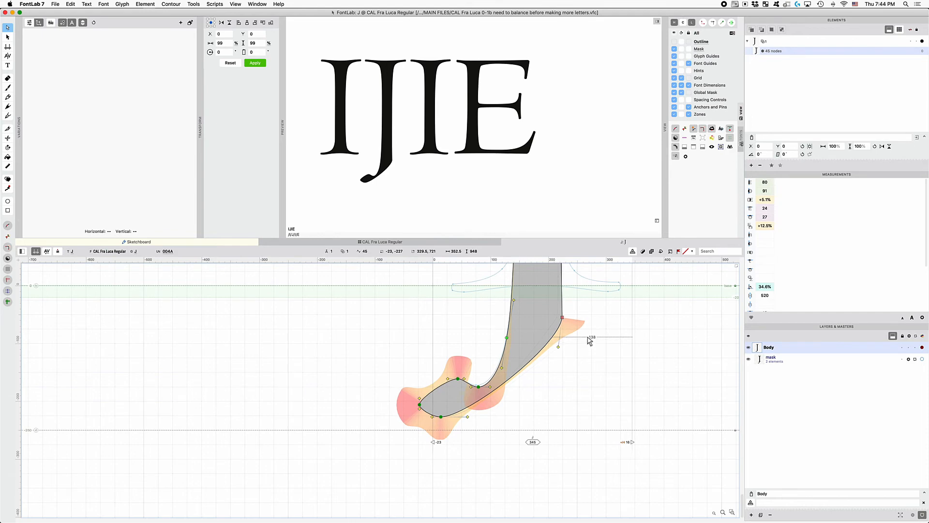
# Step: Preview the J as a solid fill, close up where the stem's right edge turns into the tail
pyautogui.press('z')
pyautogui.press('z')
pyautogui.press('z')
pyautogui.press('`')
pyautogui.press('`')
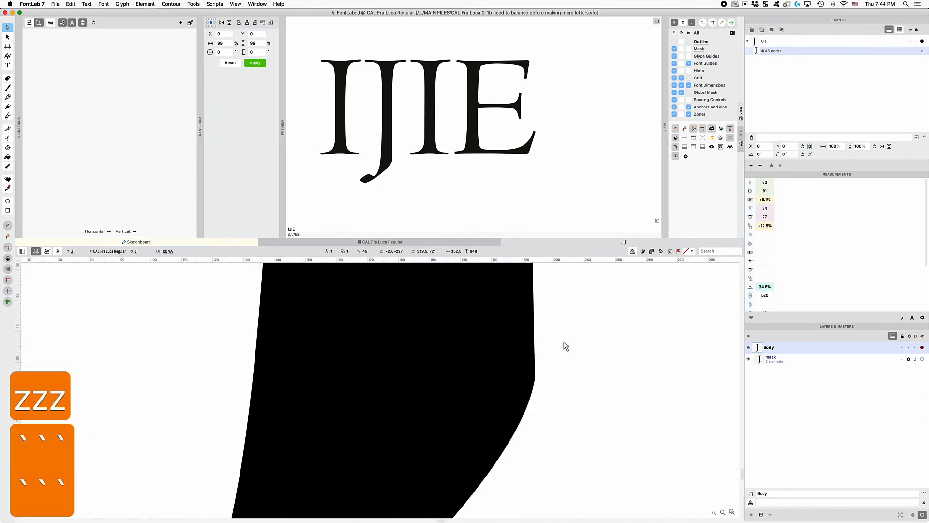
# Step: Check the whole J as a solid fill at reduced size, and return to its outline display
pyautogui.press('x')
pyautogui.press('x')
pyautogui.press('x')
pyautogui.press('`')
pyautogui.press('`')
pyautogui.press('x')
pyautogui.press('x')
pyautogui.press('`')
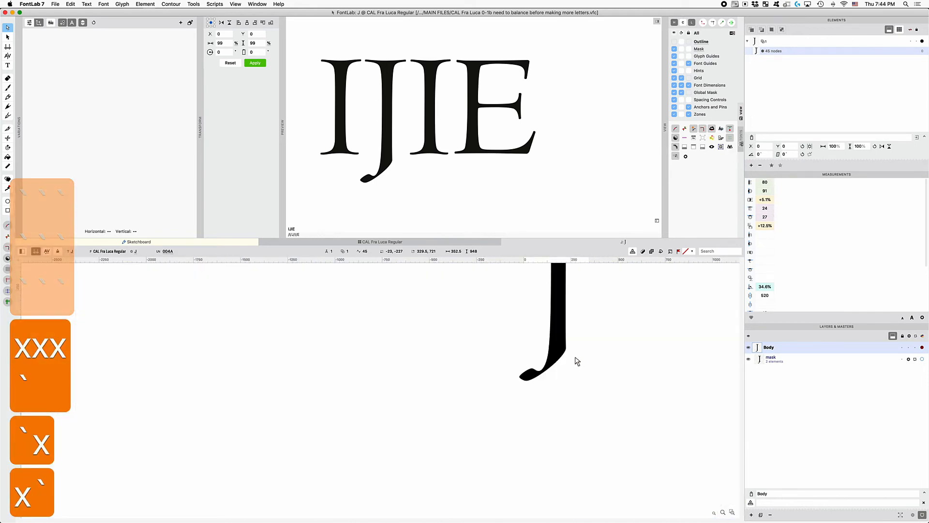
pyautogui.press('`')
pyautogui.scroll(4, 577, 361)
pyautogui.press('`')
pyautogui.press('`')
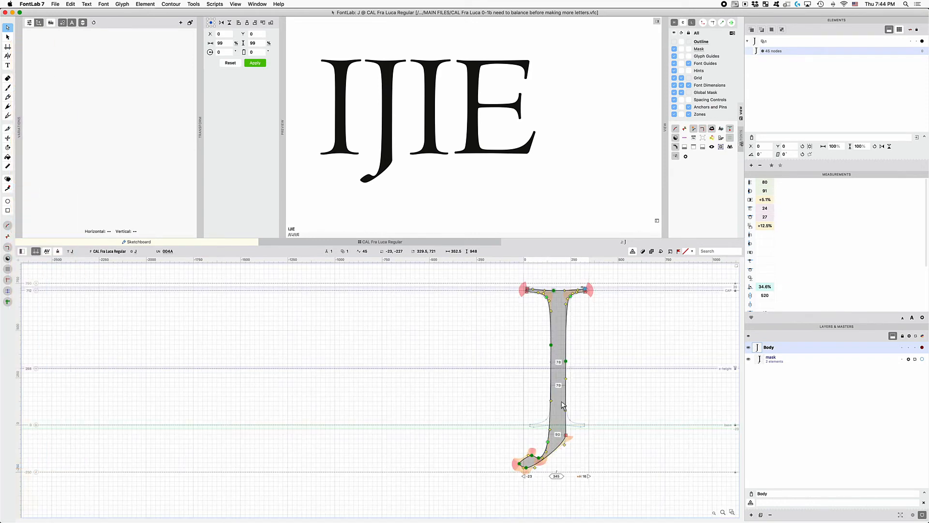
# Step: Shift the nodes of the J's right stem edge and right serif two units right to X 219, and save the font
pyautogui.moveTo(630, 273); pyautogui.dragTo(560, 448)
pyautogui.press('Right')
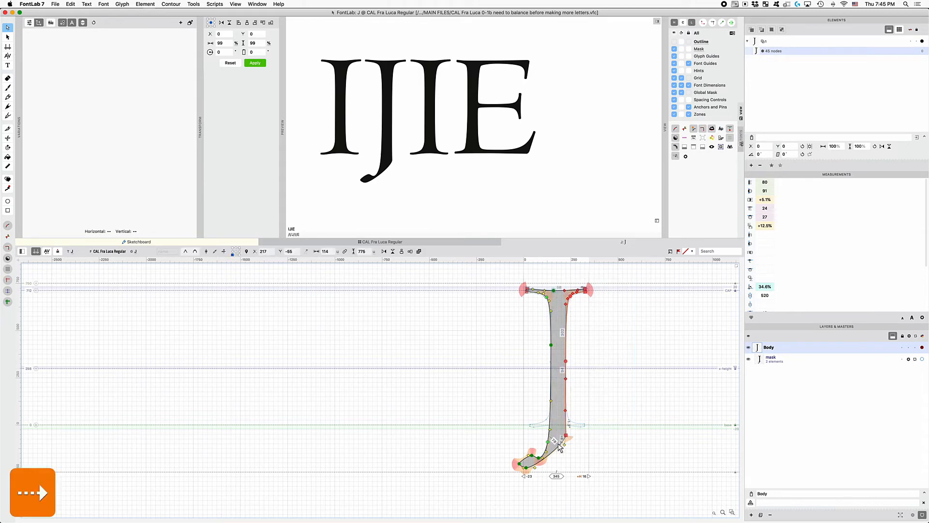
pyautogui.press('Right')
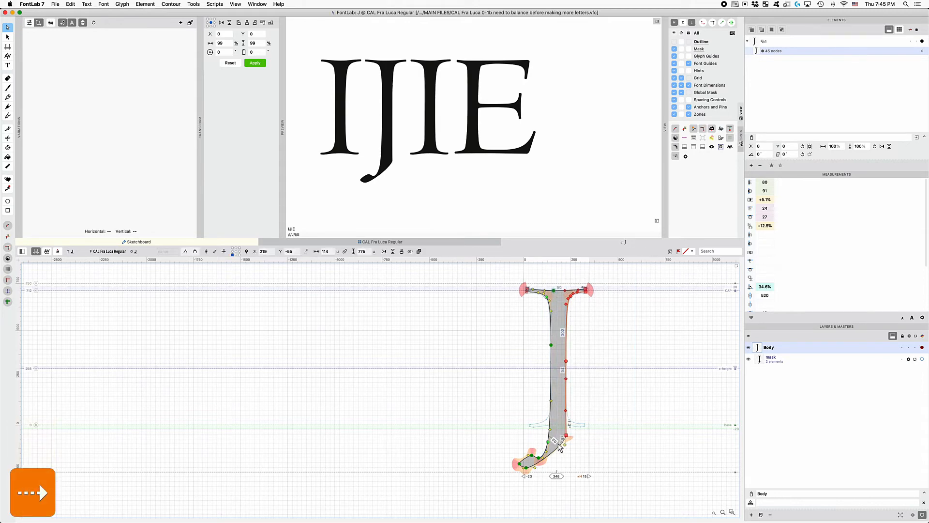
pyautogui.press('Left')
pyautogui.press('Right')
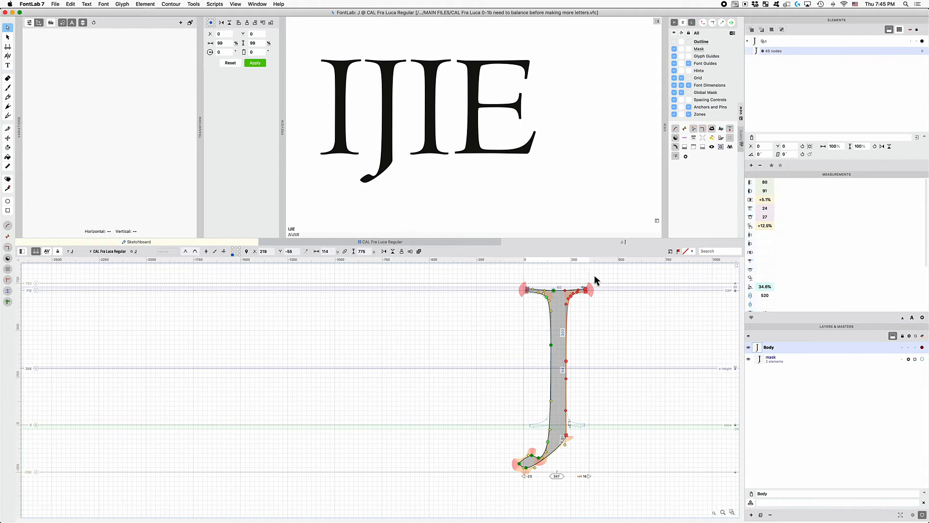
pyautogui.press('cmd+w')
pyautogui.press('cmd+s')
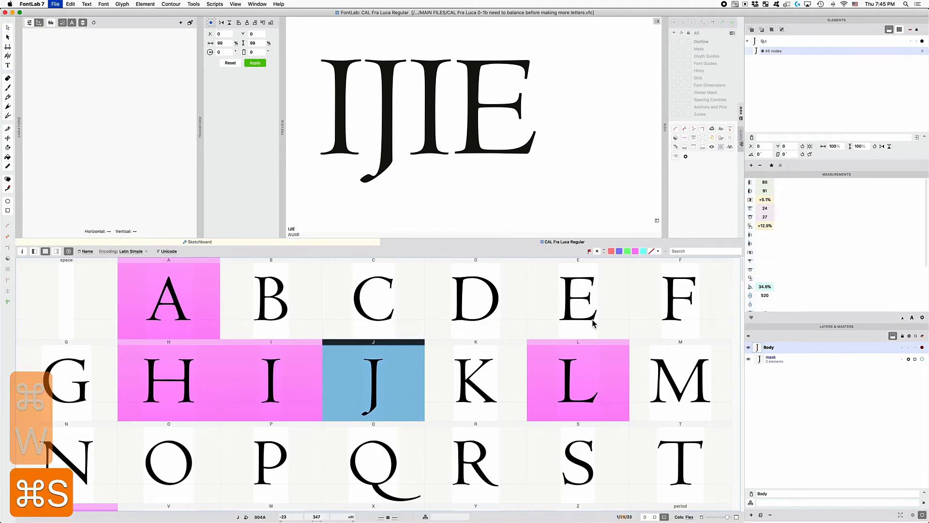
# Step: Examine the I's outline as a reference for the J's stem and serifs
pyautogui.press('Left')
pyautogui.press('Return')
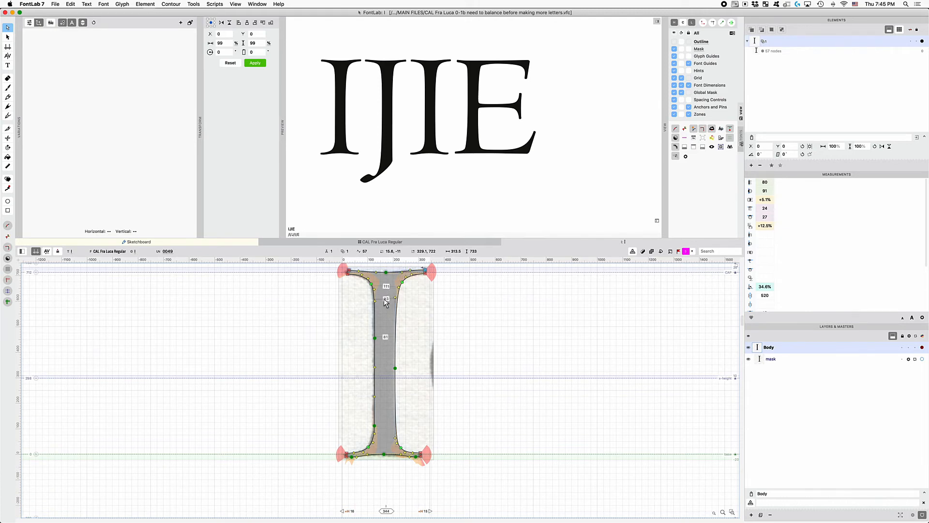
pyautogui.press('super+w')
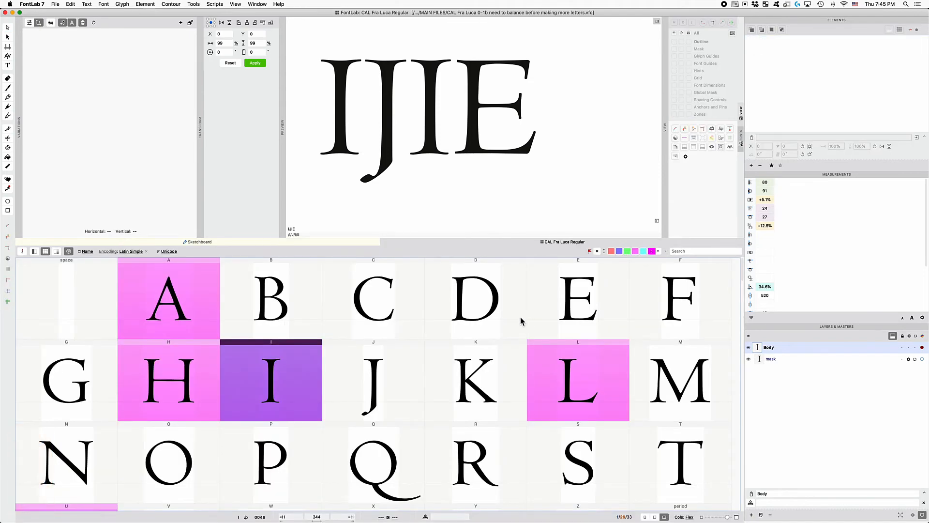
# Step: Extend the tip of the J's top right serif outward to X 331 and update the glyph's metrics
pyautogui.click(379, 390)
pyautogui.doubleClick(379, 387)
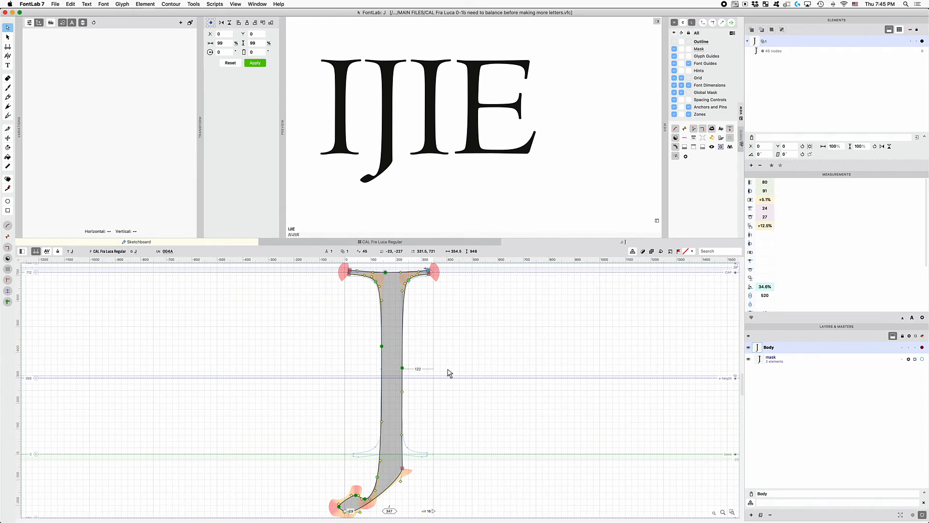
pyautogui.scroll(2, 448, 310)
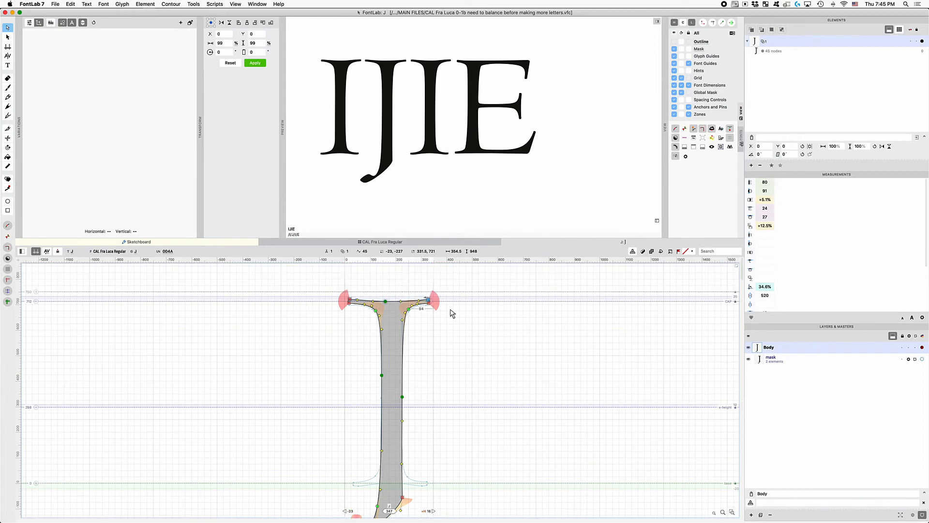
pyautogui.moveTo(423, 288); pyautogui.dragTo(424, 287)
pyautogui.hotkey('shift', 'Left')
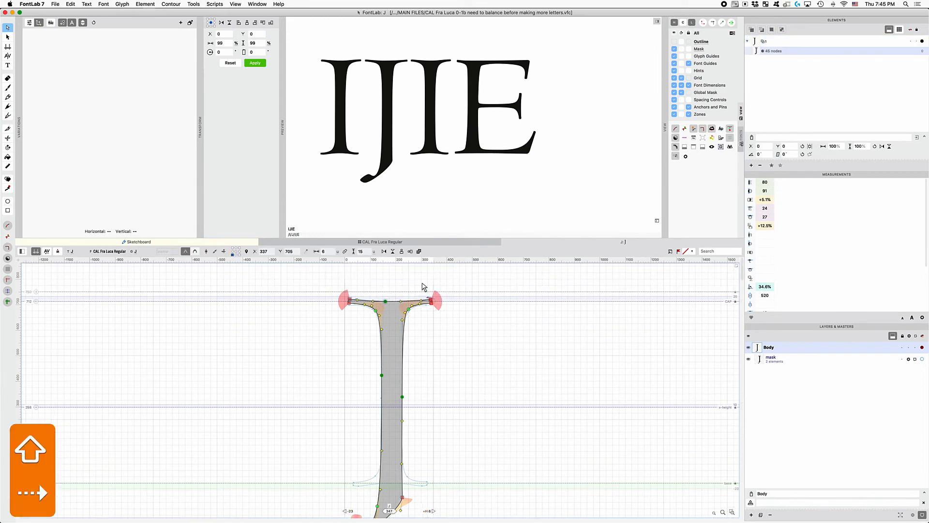
pyautogui.hotkey('shift', 'Left')
pyautogui.press('Right')
pyautogui.press('Right')
pyautogui.press('Right')
pyautogui.press('Right')
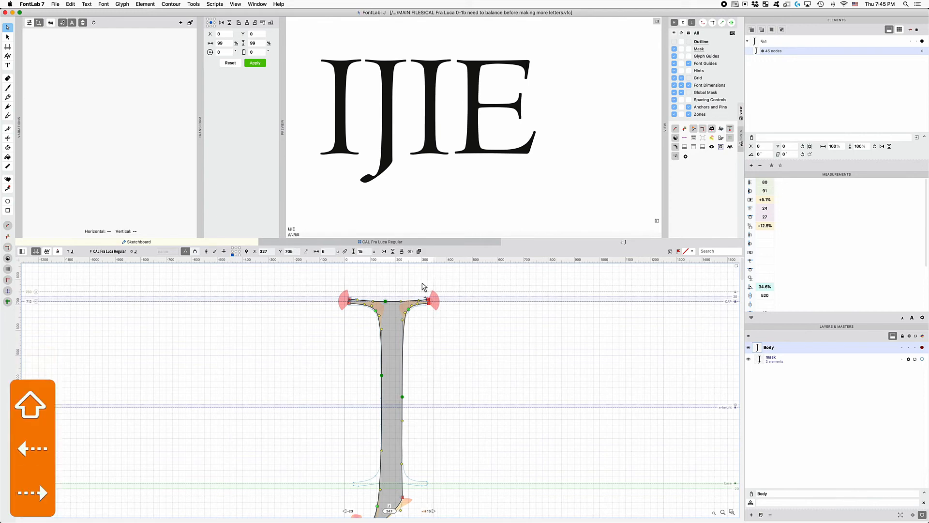
pyautogui.press('alt+super+m')
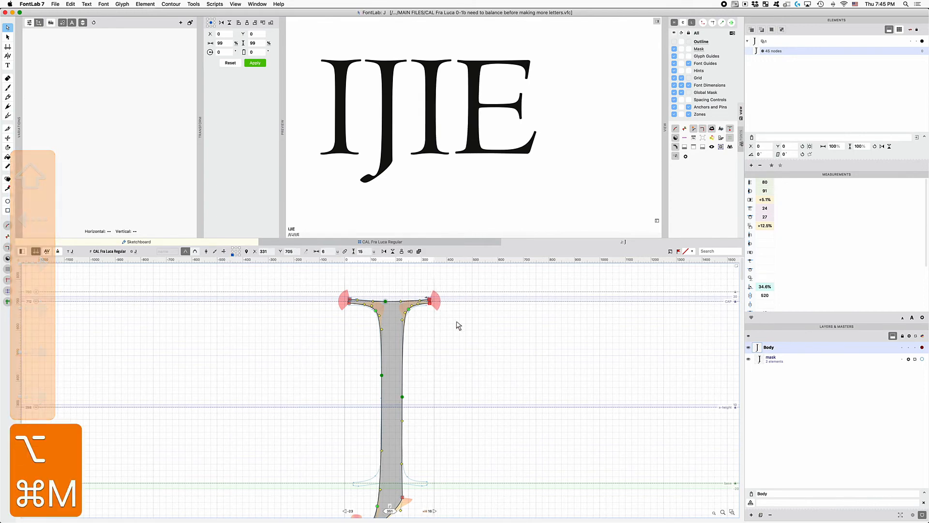
# Step: Save the font and flag the J's cell in the font window with magenta
pyautogui.press('super+s')
pyautogui.press('super+w')
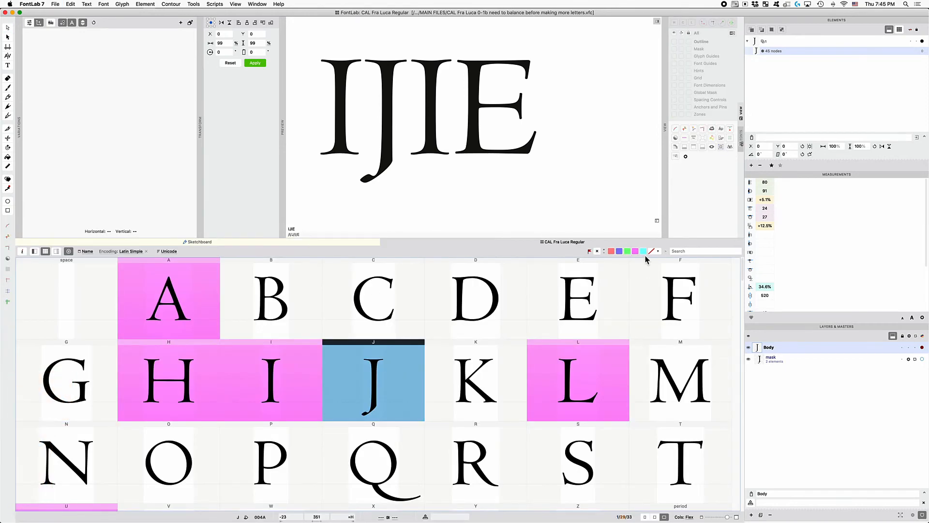
pyautogui.click(636, 252)
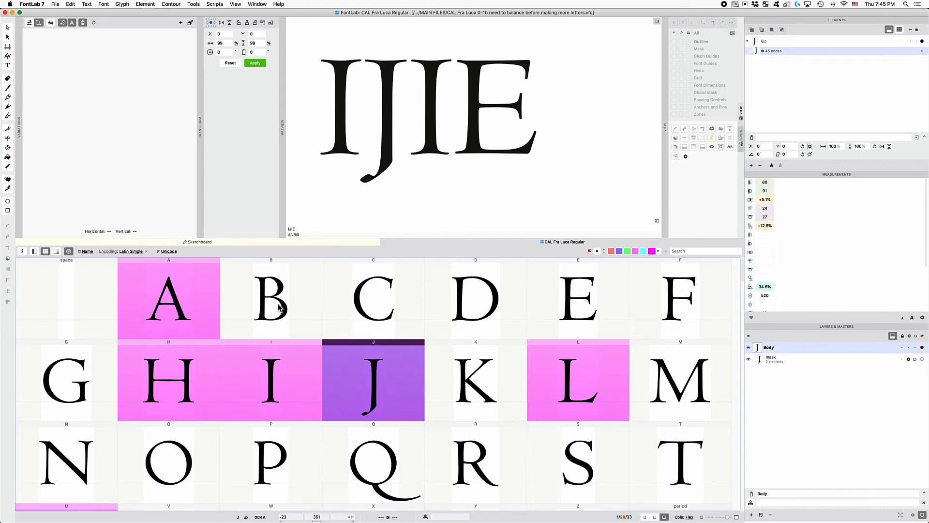
# Step: Open the T glyph for editing and set the preview text to ITI
pyautogui.scroll(-2, 280, 311)
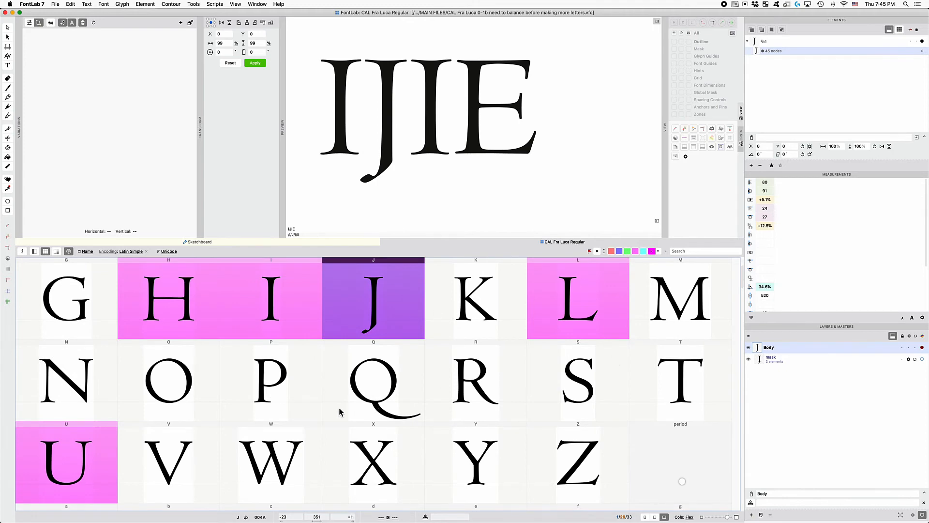
pyautogui.doubleClick(673, 394)
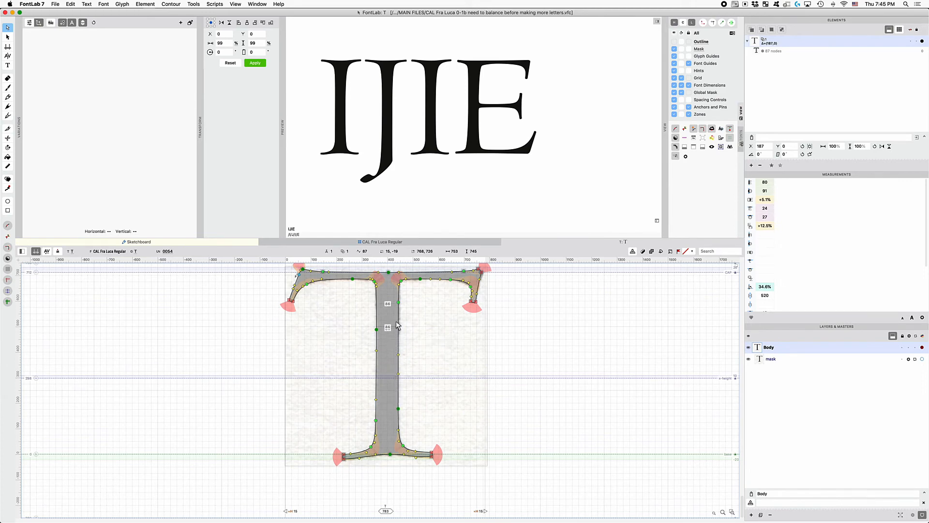
pyautogui.click(577, 63)
pyautogui.press('super+a')
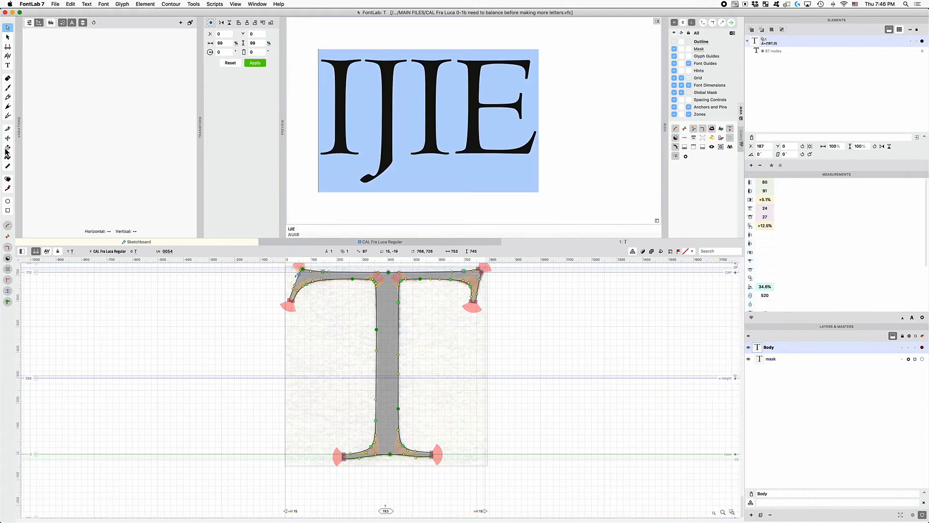
pyautogui.write('ITI')
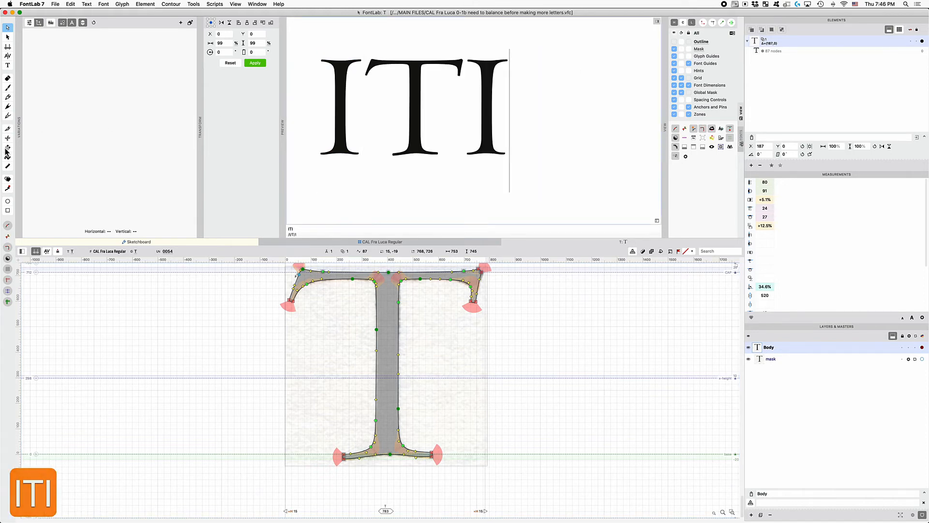
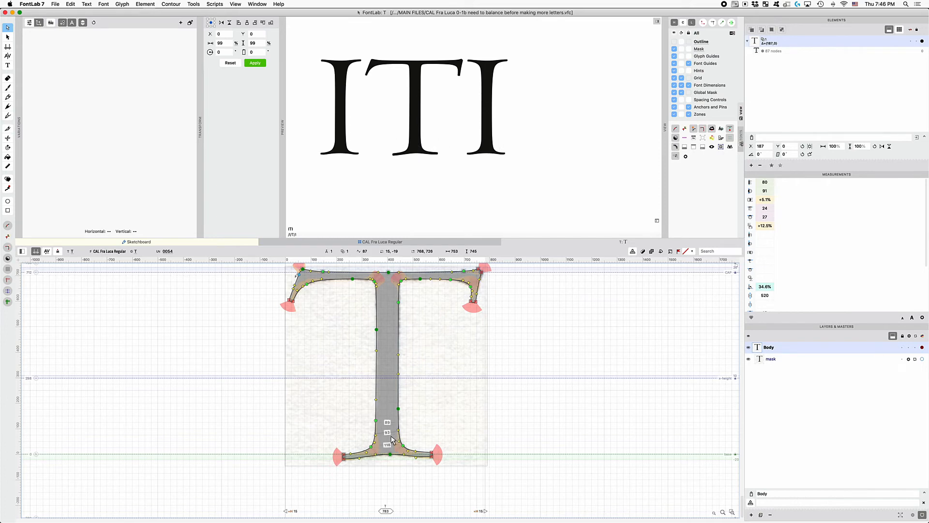
# Step: Narrow the T slightly by shifting the nodes of its right arm, right stem edge and right foot serif to X 403
pyautogui.scroll(-3, 546, 407)
pyautogui.moveTo(577, 289); pyautogui.dragTo(452, 464)
pyautogui.press('z')
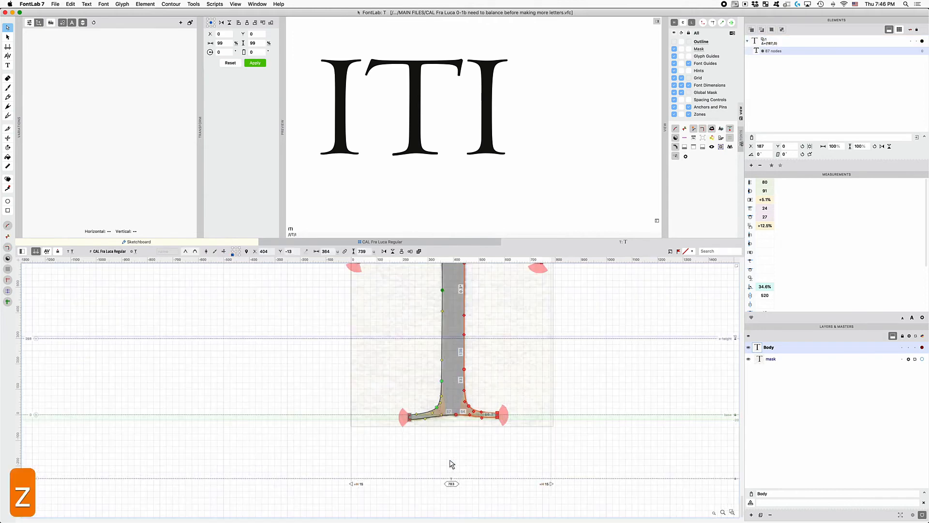
pyautogui.press('Left')
pyautogui.press('Left')
pyautogui.press('Left')
pyautogui.press('Left')
pyautogui.press('Left')
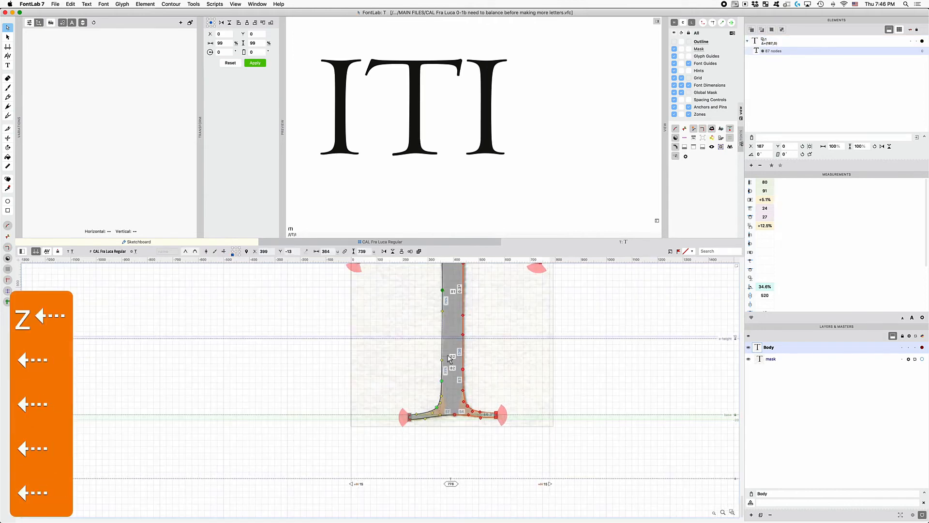
pyautogui.scroll(5, 459, 321)
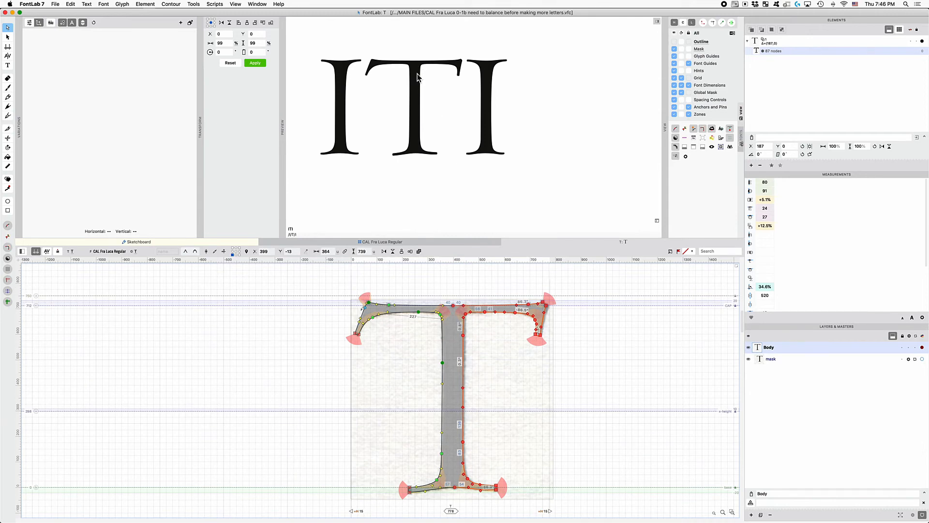
pyautogui.press('Right')
pyautogui.press('Right')
pyautogui.press('Right')
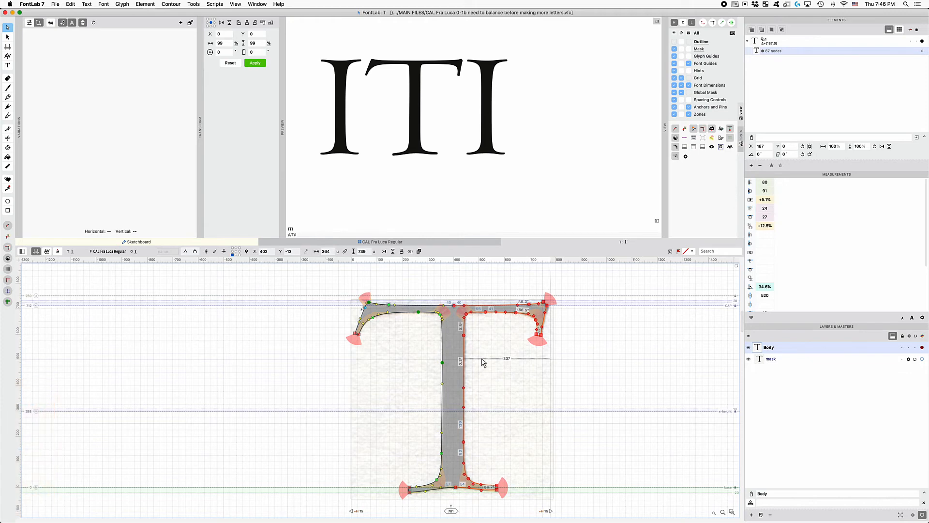
pyautogui.press('Right')
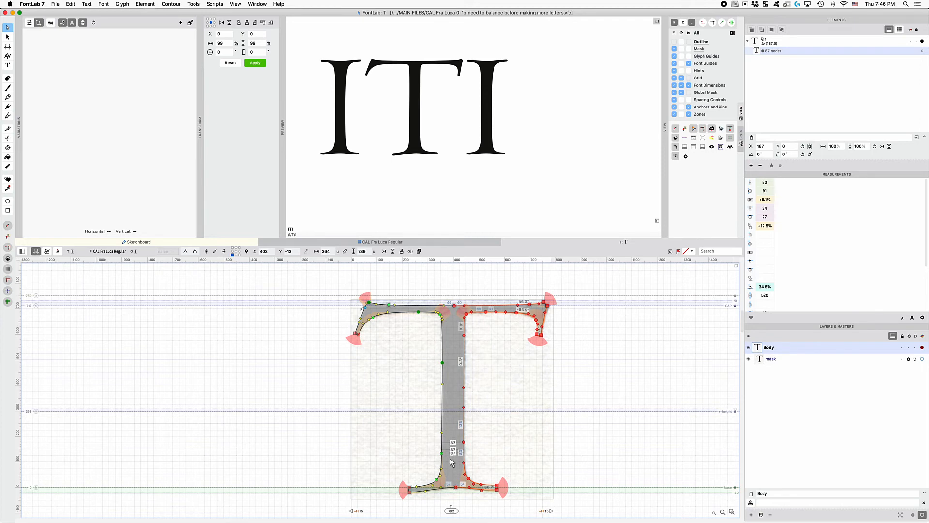
# Step: Shift the nodes along the T's left stem edge two units right to X 356
pyautogui.moveTo(449, 462); pyautogui.dragTo(426, 345)
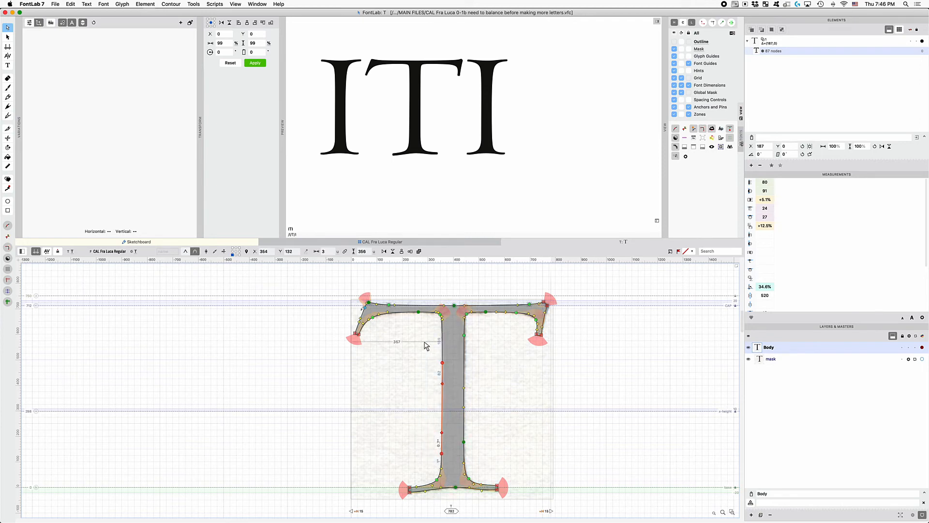
pyautogui.press('Right')
pyautogui.press('Right')
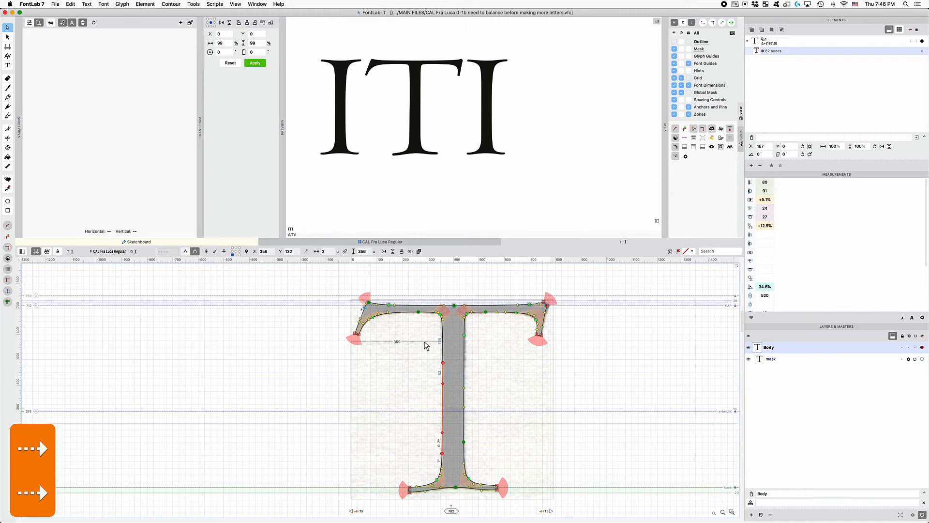
pyautogui.click(425, 345)
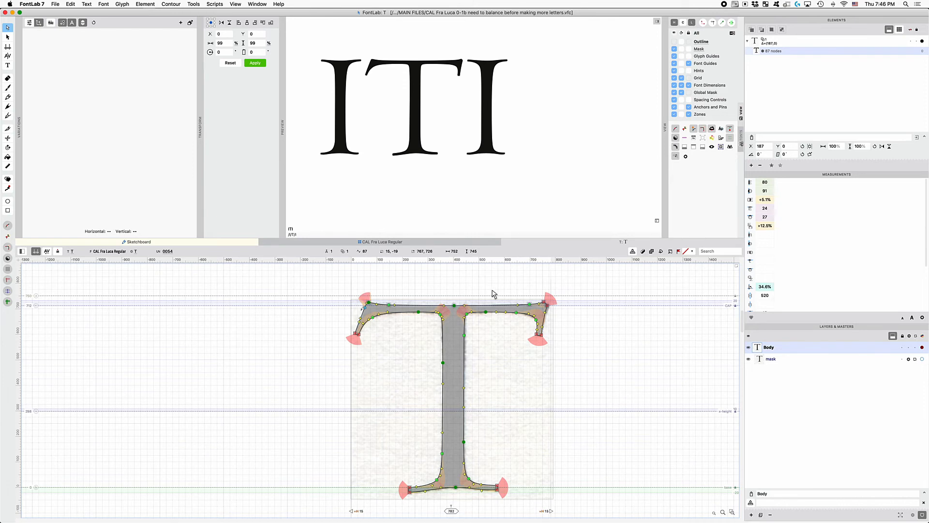
# Step: Lower the upper nodes at the tip of the T's right foot serif to Y 2
pyautogui.press('z')
pyautogui.press('z')
pyautogui.press('z')
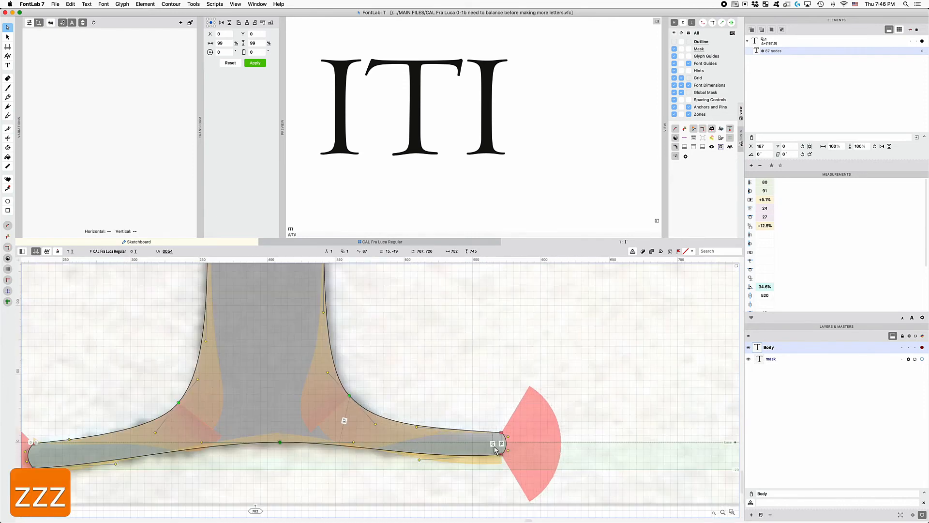
pyautogui.moveTo(554, 377); pyautogui.dragTo(418, 442)
pyautogui.press('Left')
pyautogui.press('Right')
pyautogui.press('Down')
pyautogui.press('Down')
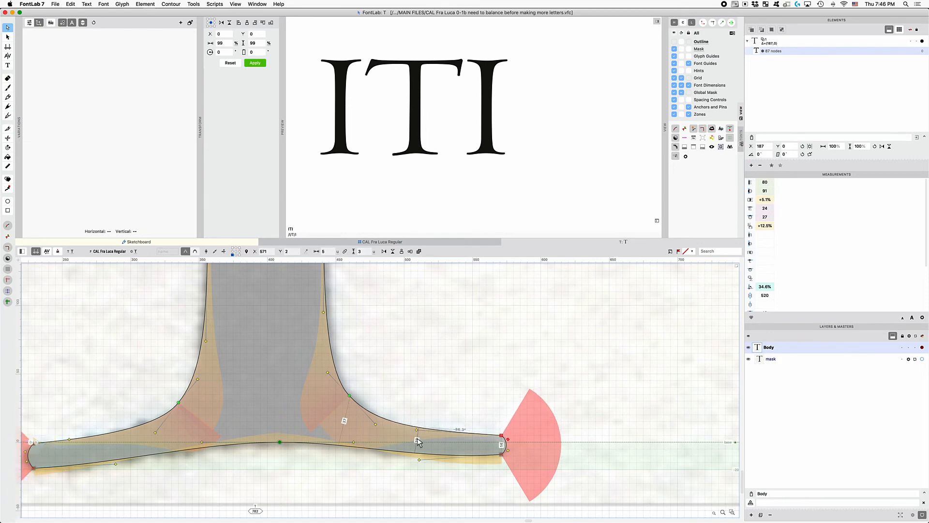
# Step: Lower the upper nodes at the tip of the T's left foot serif to Y -11 and lengthen their handle to X 285, Y 3
pyautogui.press('x')
pyautogui.press('x')
pyautogui.press('z')
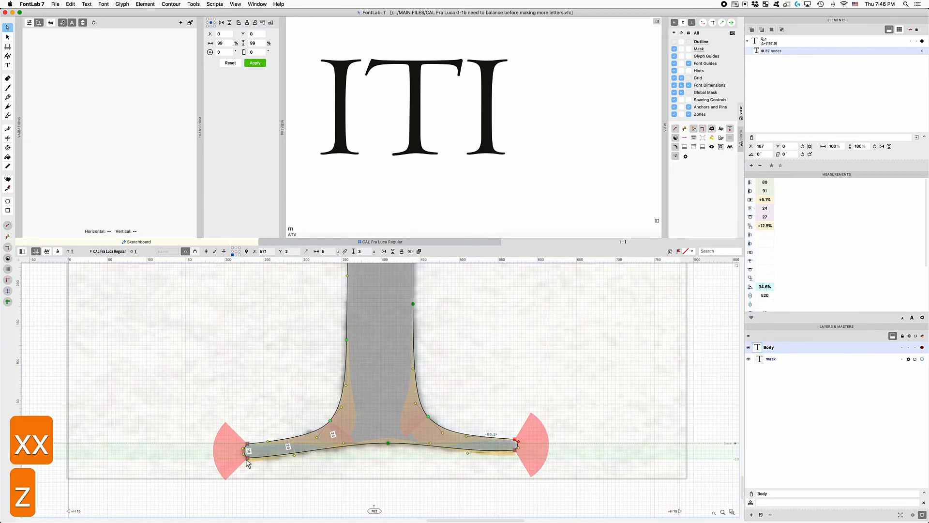
pyautogui.click(244, 451)
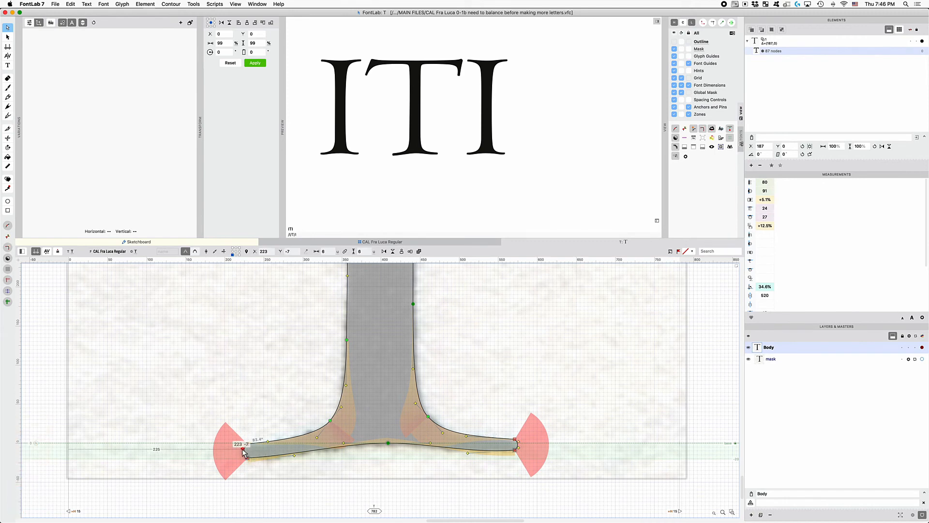
pyautogui.press('Down')
pyautogui.press('Down')
pyautogui.press('Down')
pyautogui.press('Down')
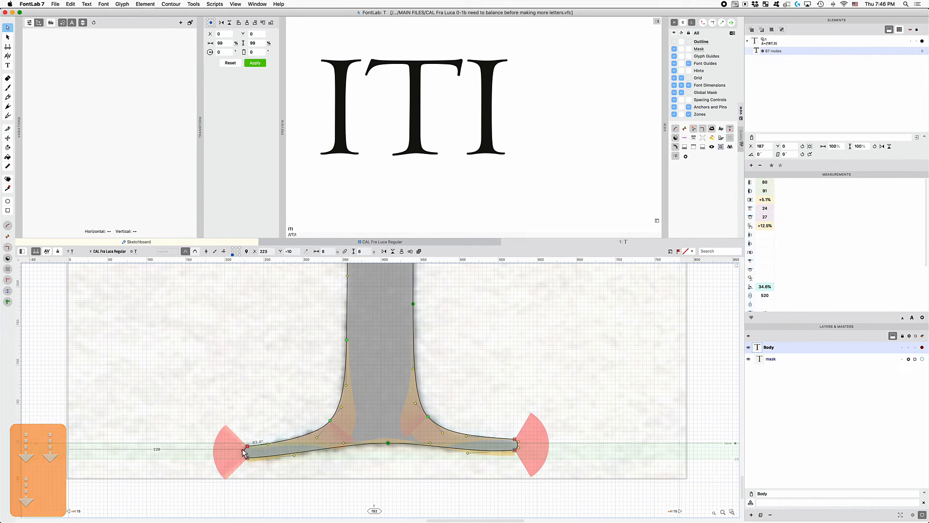
pyautogui.press('Down')
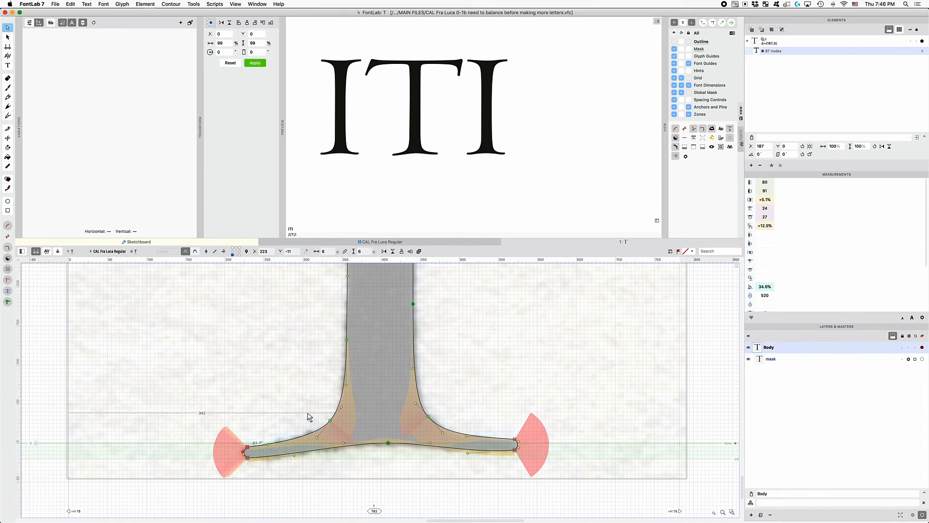
pyautogui.click(268, 445)
pyautogui.moveTo(278, 447); pyautogui.dragTo(293, 441)
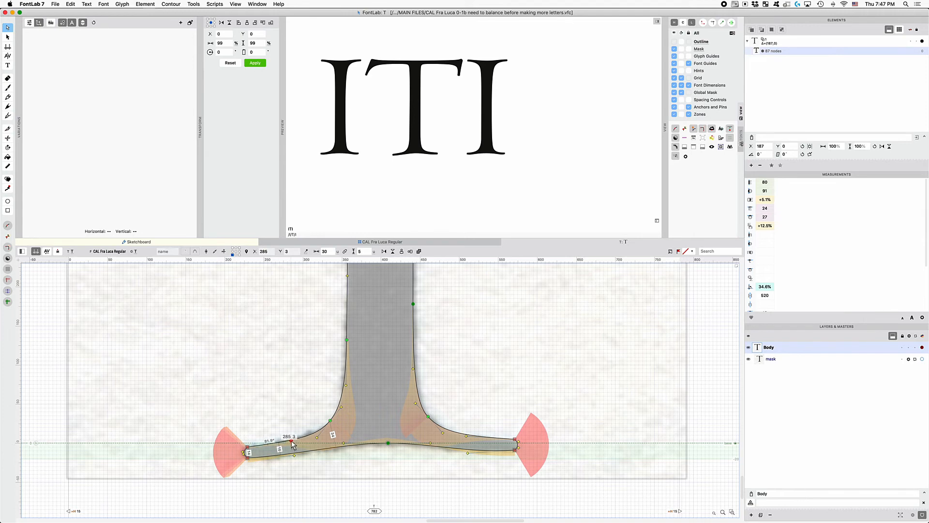
# Step: Raise the curve node joining the T's left stem edge to its left foot serif to Y 30
pyautogui.click(349, 424)
pyautogui.click(327, 420)
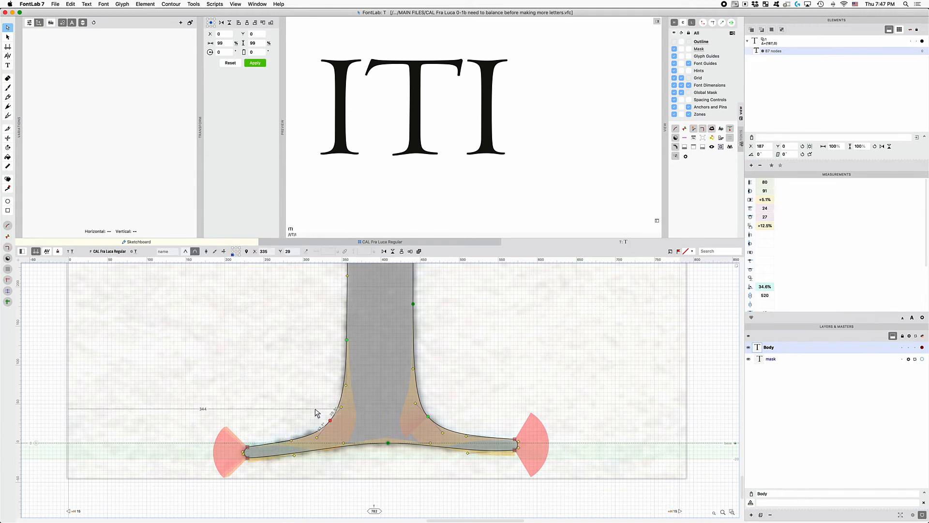
pyautogui.press('Up')
pyautogui.press('Up')
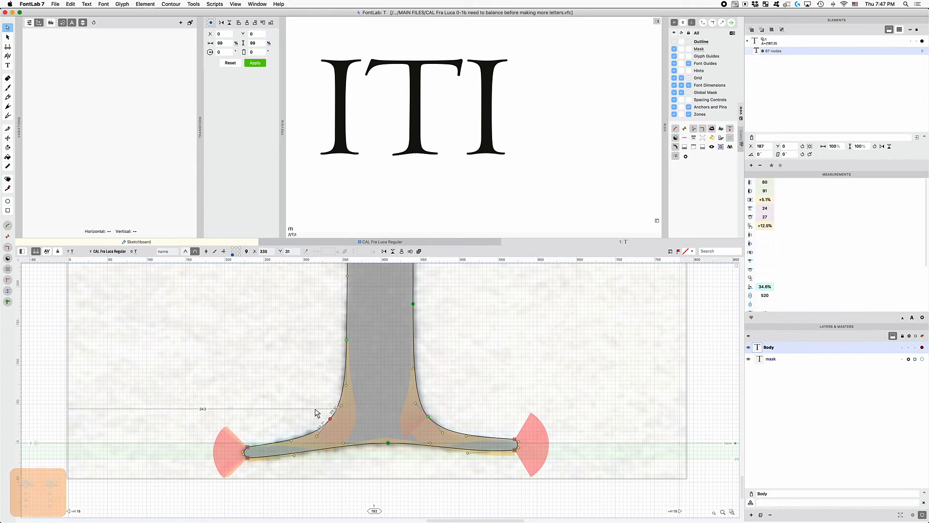
pyautogui.press('Down')
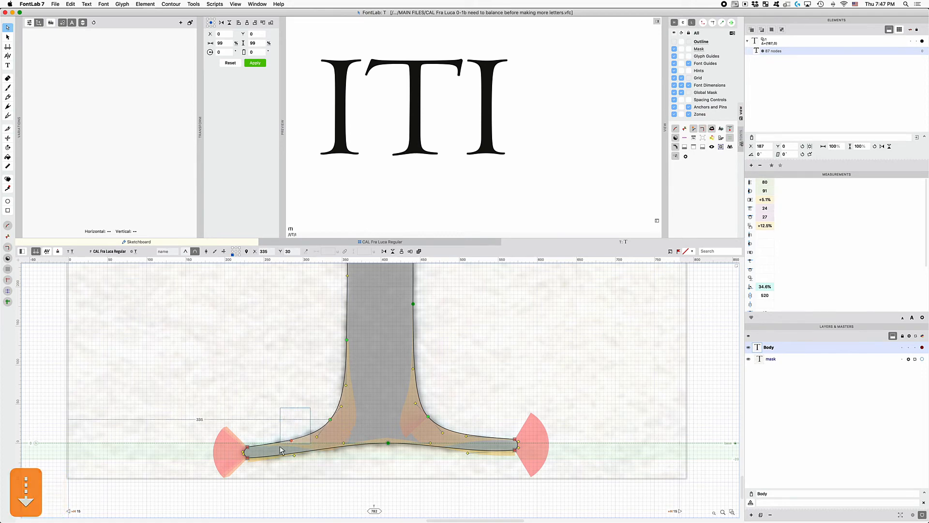
# Step: Lower the handle on the upper edge of the T's left foot serif to Y 1 and save the font
pyautogui.click(291, 440)
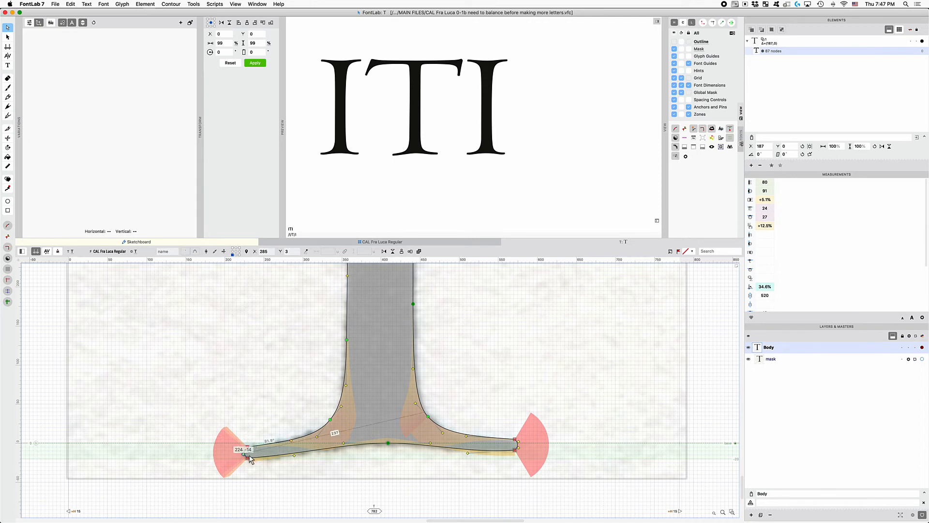
pyautogui.click(247, 449)
pyautogui.moveTo(295, 428); pyautogui.dragTo(288, 448)
pyautogui.press('Down')
pyautogui.press('Down')
pyautogui.press('super+s')
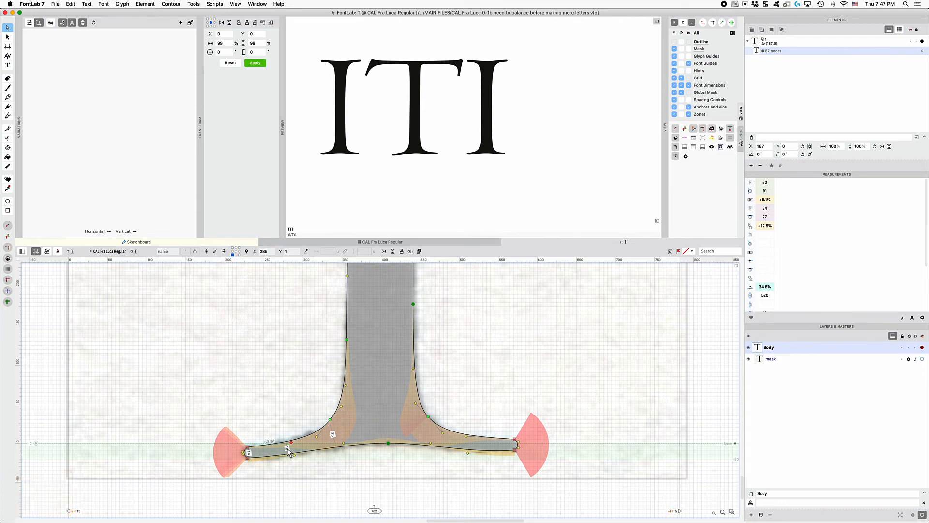
# Step: Shift the nodes along the inner edge of the T's right arm serif four units right, starting at X 650
pyautogui.press('super+minus')
pyautogui.press('super+minus')
pyautogui.press('super+minus')
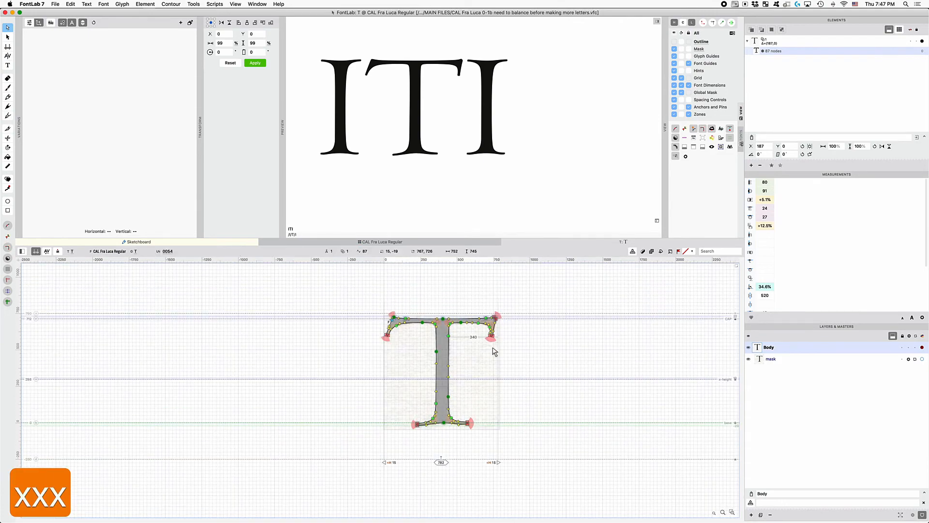
pyautogui.press('super+equal')
pyautogui.press('super+equal')
pyautogui.press('super+equal')
pyautogui.press('super+minus')
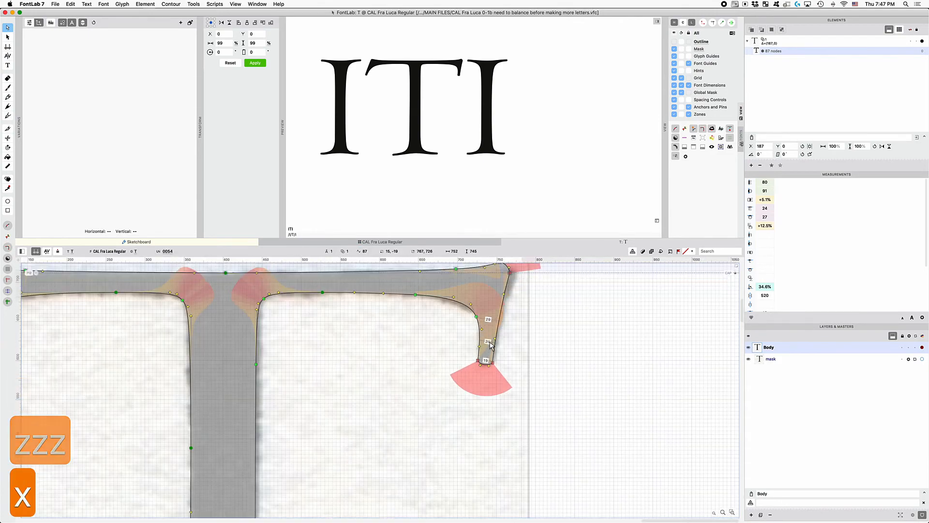
pyautogui.scroll(3, 490, 345)
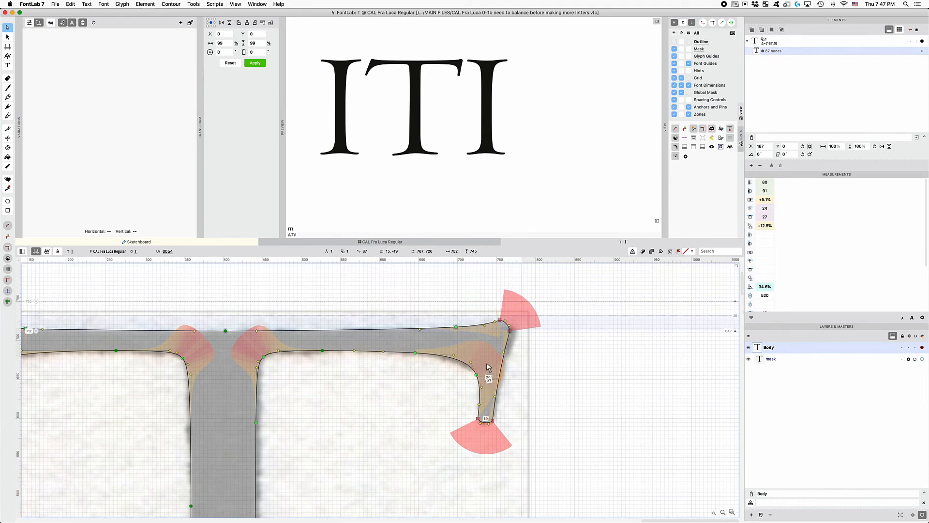
pyautogui.moveTo(486, 355); pyautogui.dragTo(382, 427)
pyautogui.moveTo(429, 377); pyautogui.dragTo(406, 353)
pyautogui.press('Right')
pyautogui.press('Right')
pyautogui.press('Right')
pyautogui.press('Right')
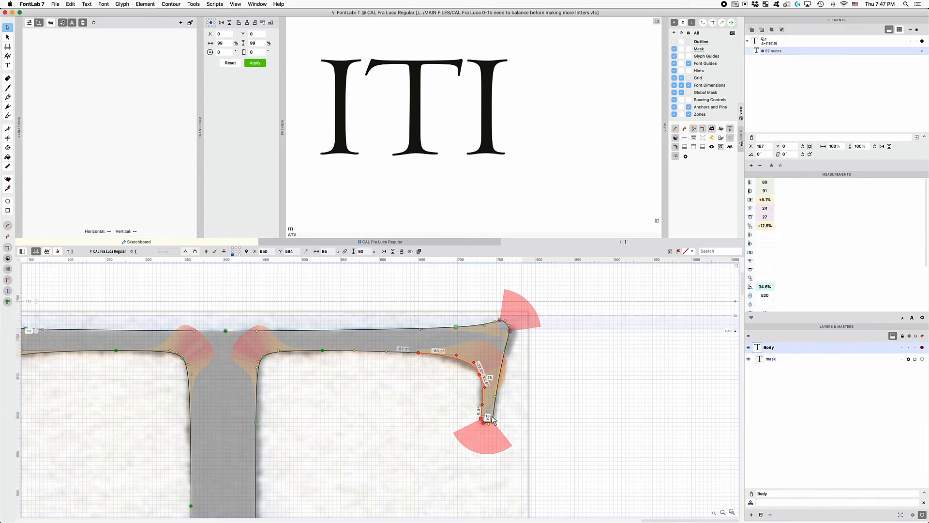
# Step: Add an E to the end of the preview text so it reads ITIE
pyautogui.write('E')
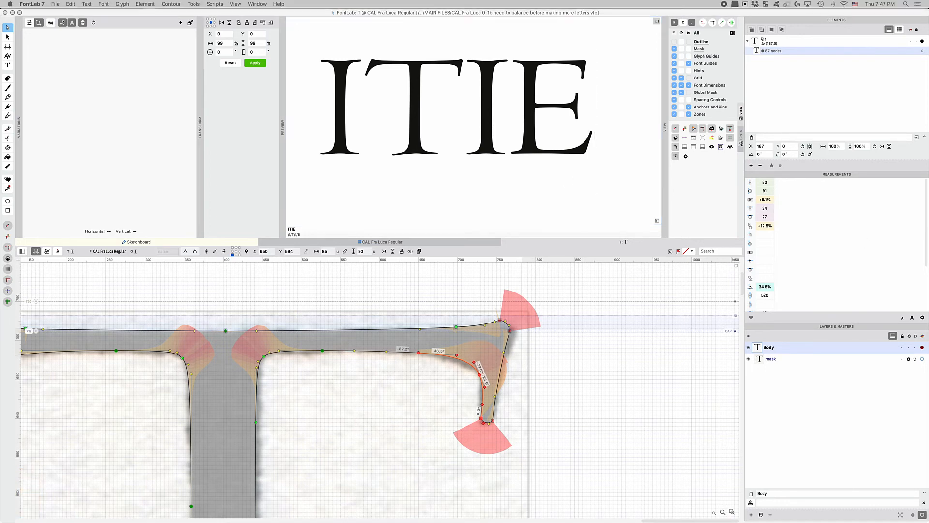
pyautogui.press('super+0')
pyautogui.click(357, 290)
pyautogui.click(359, 292)
pyautogui.scroll(-3, 357, 290)
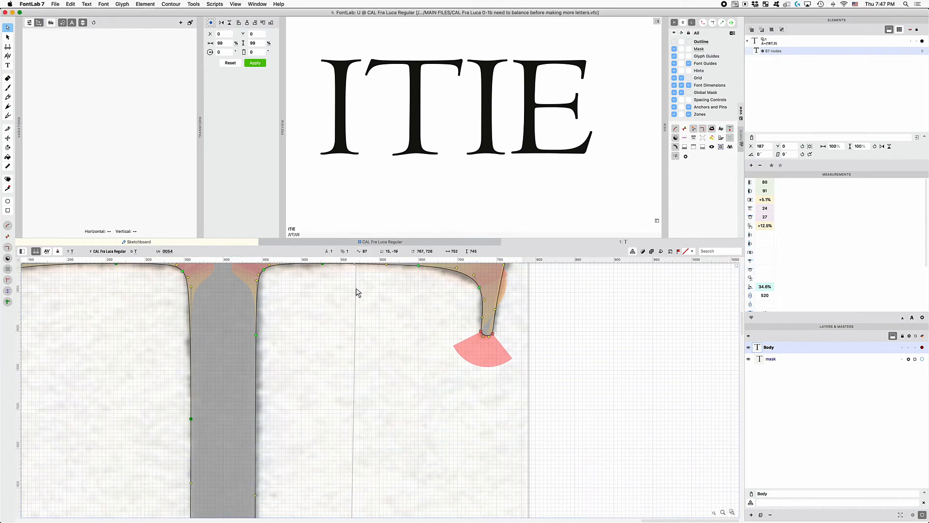
pyautogui.press(']')
pyautogui.press(']')
pyautogui.press('[')
pyautogui.press('[')
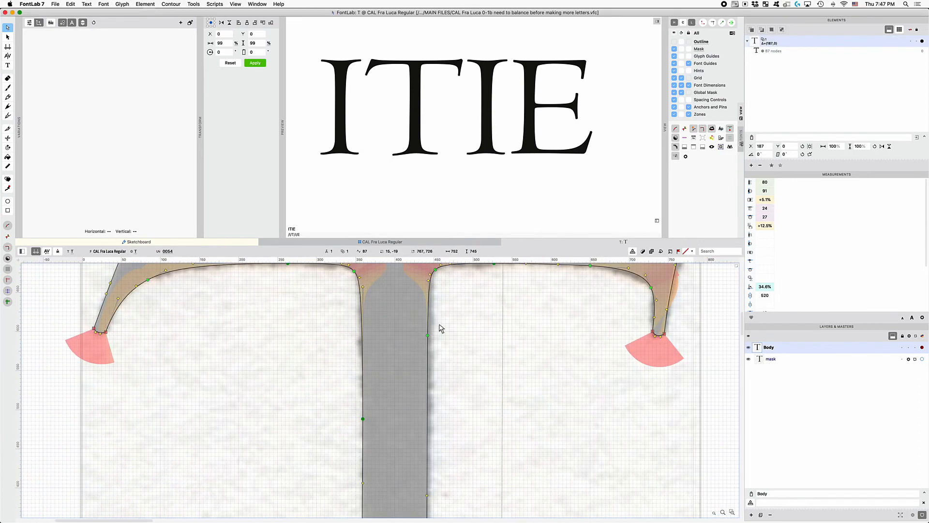
# Step: Move the inner node at the T's left arm tip to X 29 and shift the inner curve's nodes one unit right to X 46
pyautogui.click(103, 330)
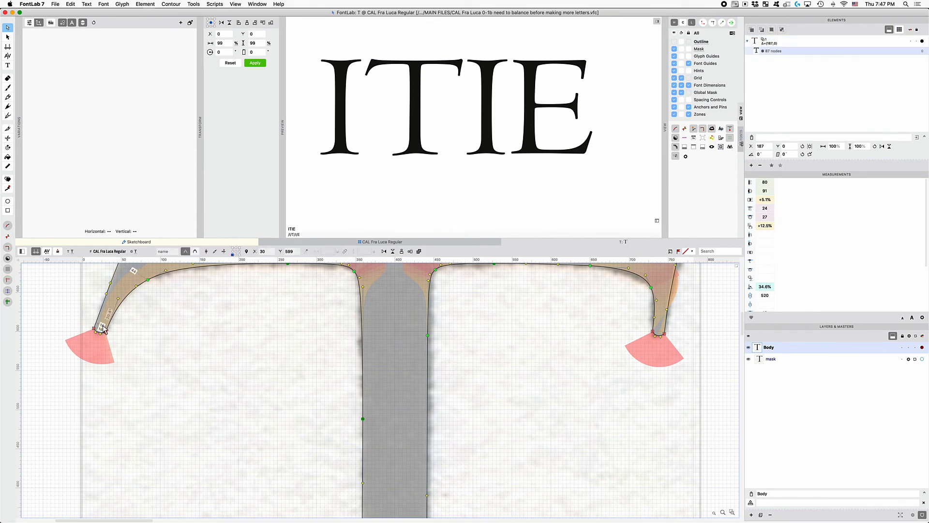
pyautogui.press('Left')
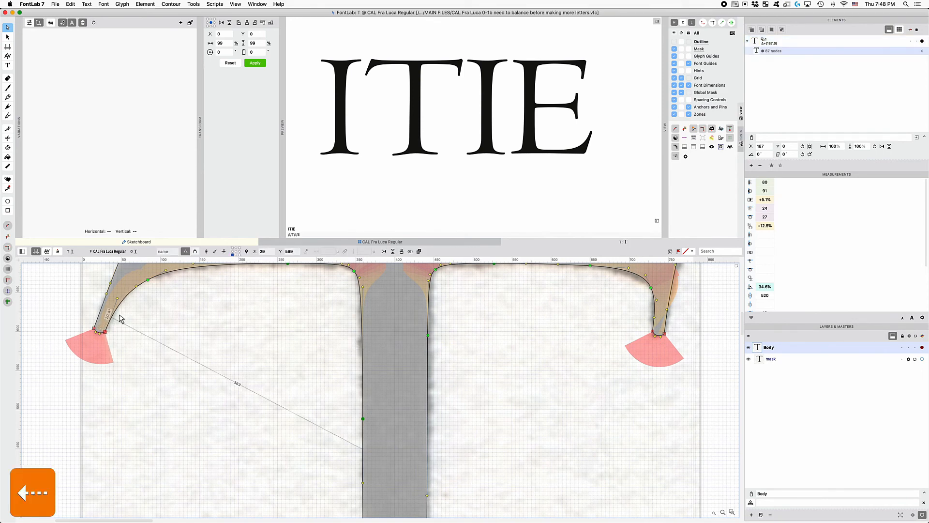
pyautogui.click(237, 327)
pyautogui.scroll(3, 232, 326)
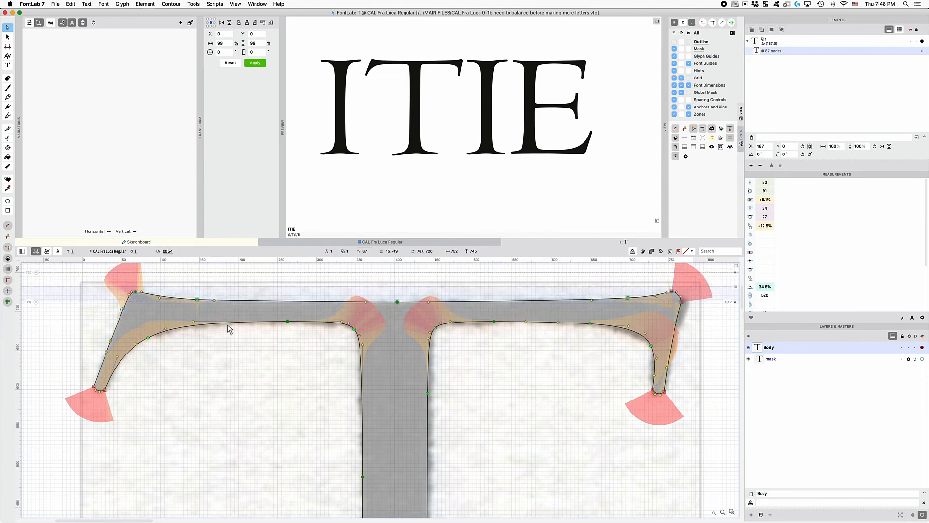
pyautogui.moveTo(187, 373); pyautogui.dragTo(115, 331)
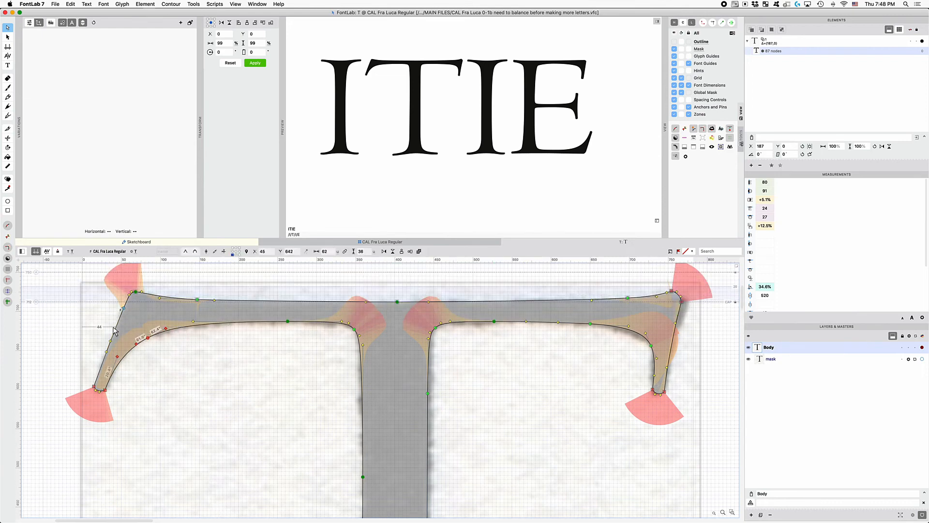
pyautogui.press('Right')
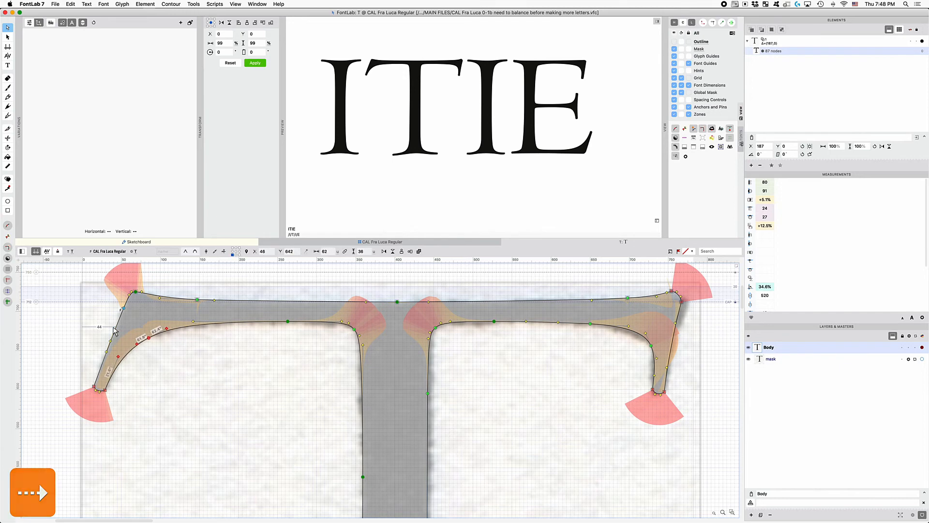
pyautogui.click(187, 374)
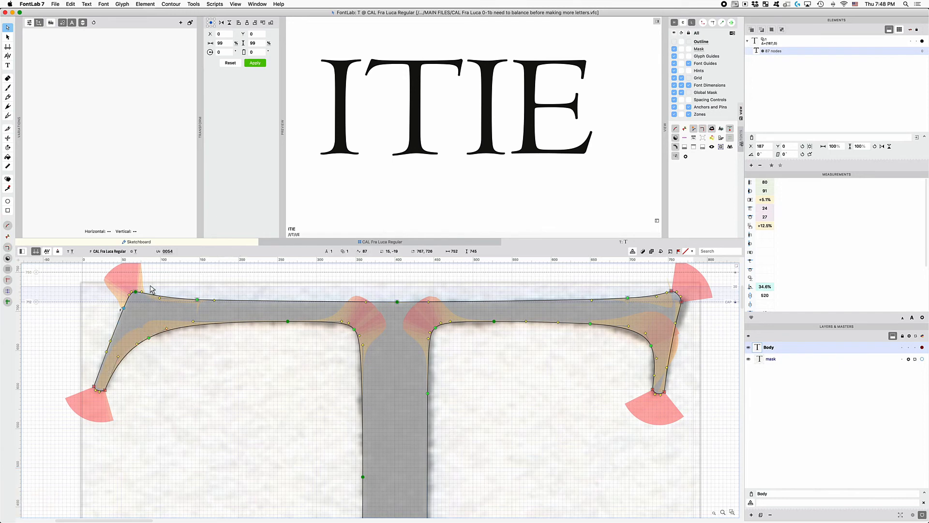
# Step: Shorten the handle beside the top corner node of the T's left arm to X 83
pyautogui.press('z')
pyautogui.click(150, 294)
pyautogui.click(147, 293)
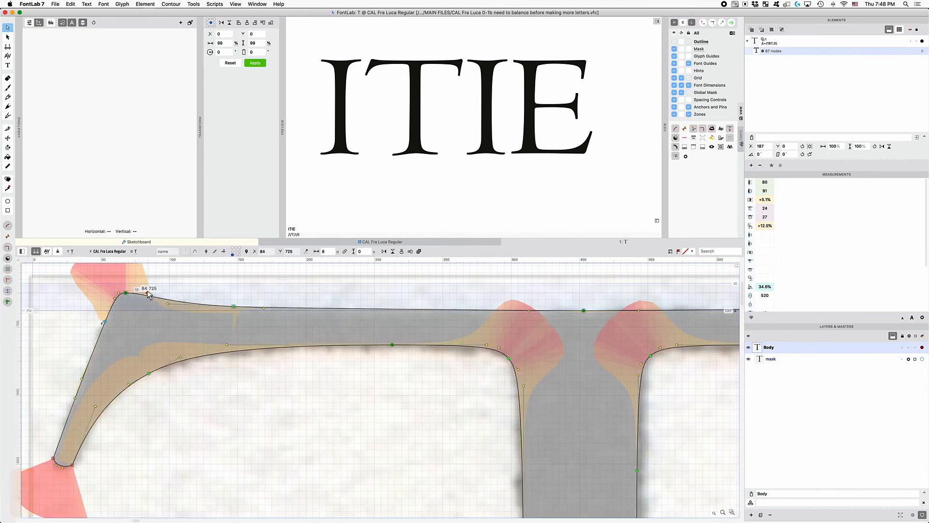
pyautogui.press('Left')
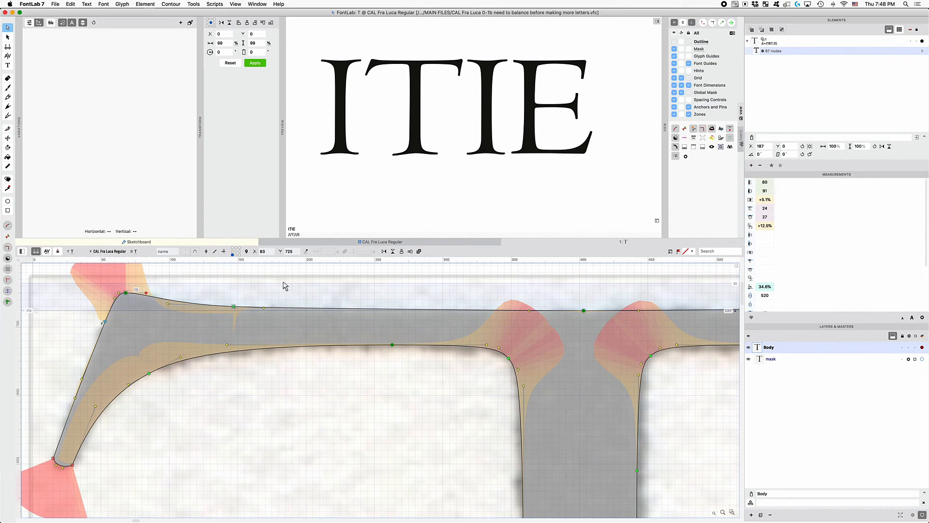
# Step: Try to even the curvature of the left arm's upper-edge nodes and lengthen the long edge's handle to X 202, Y 713
pyautogui.moveTo(284, 286); pyautogui.dragTo(115, 326)
pyautogui.press('shift+super+c')
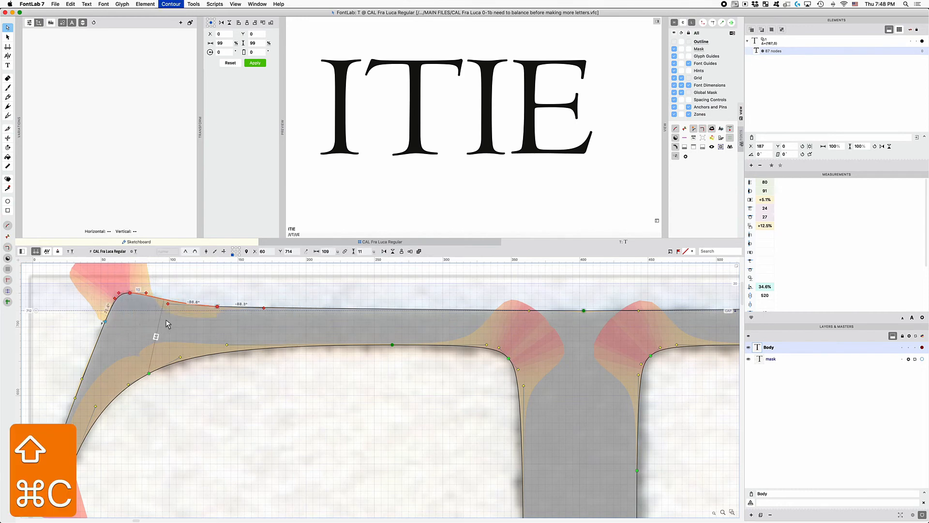
pyautogui.press('Escape')
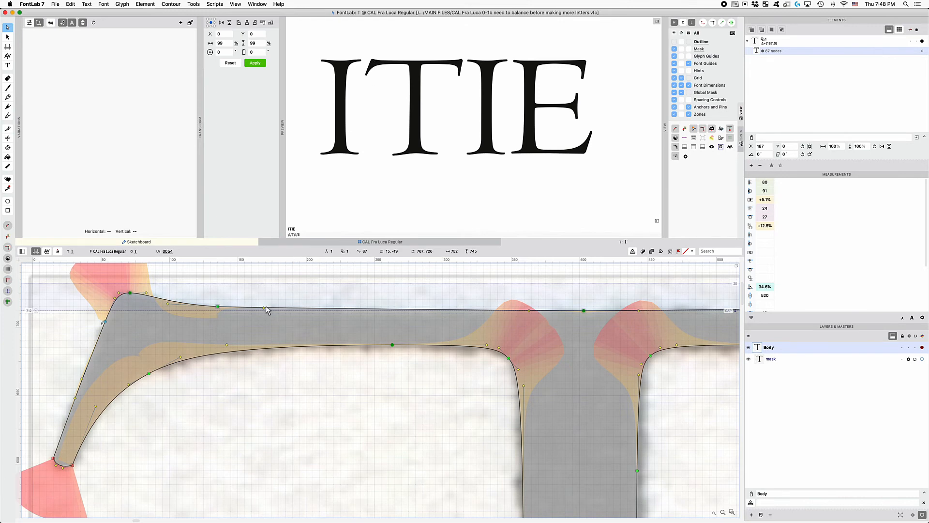
pyautogui.click(310, 310)
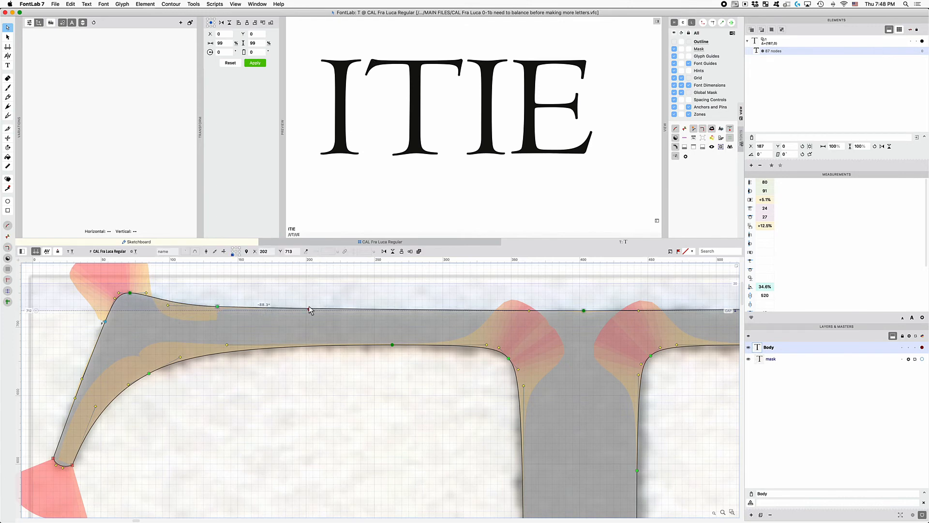
pyautogui.press('Escape')
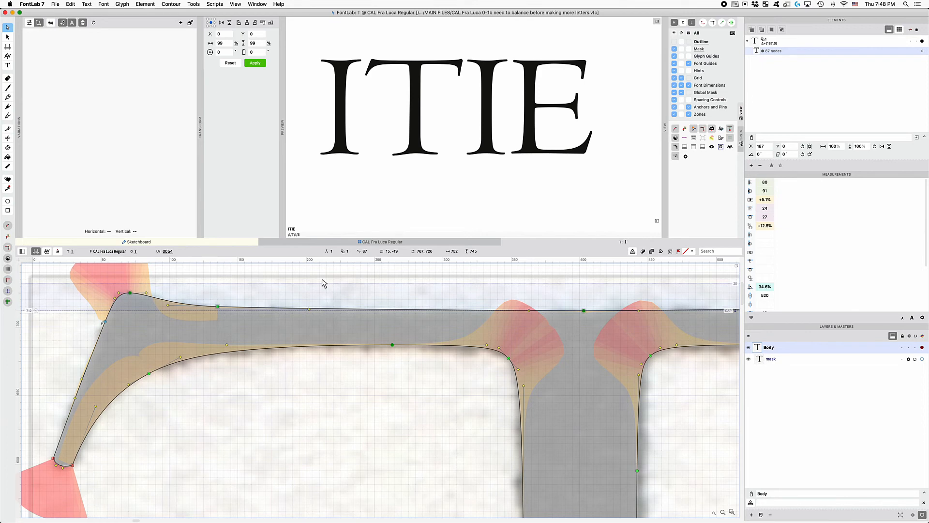
# Step: Try shifting the smooth node on the left arm's upper edge in ten-unit steps, alternating between X 145 and X 135
pyautogui.press('x')
pyautogui.press('x')
pyautogui.press('x')
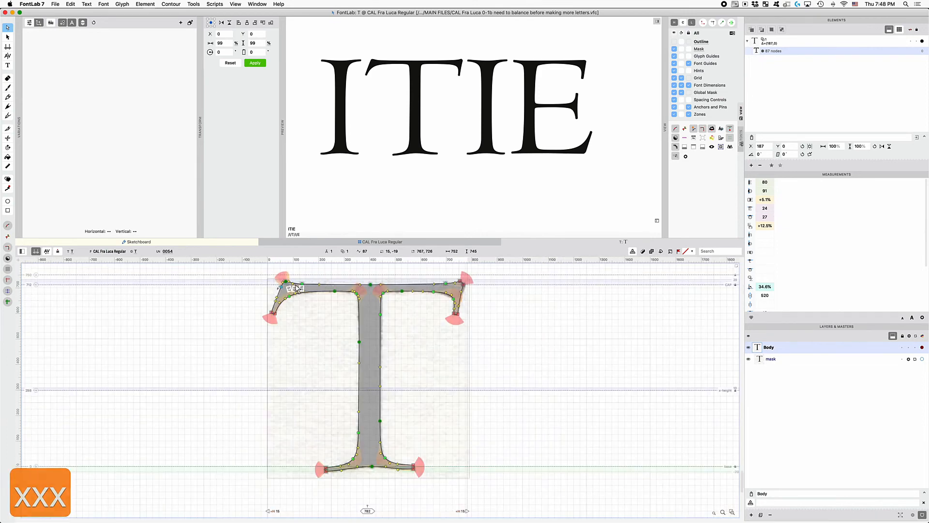
pyautogui.click(303, 285)
pyautogui.hotkey('shift', 'Right')
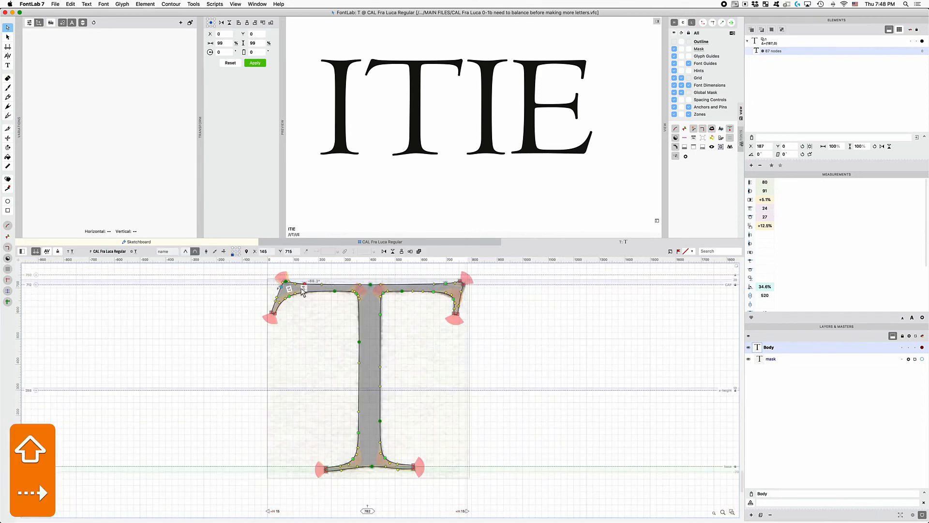
pyautogui.hotkey('shift', 'Left')
pyautogui.hotkey('shift', 'Left')
pyautogui.hotkey('shift', 'Right')
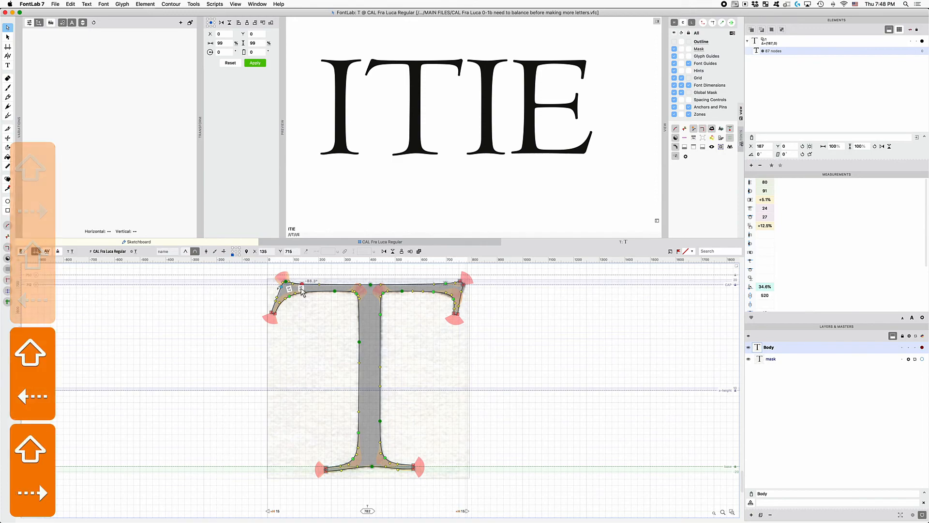
pyautogui.hotkey('shift', 'Right')
pyautogui.hotkey('shift', 'Left')
pyautogui.hotkey('shift', 'Right')
pyautogui.hotkey('shift', 'Left')
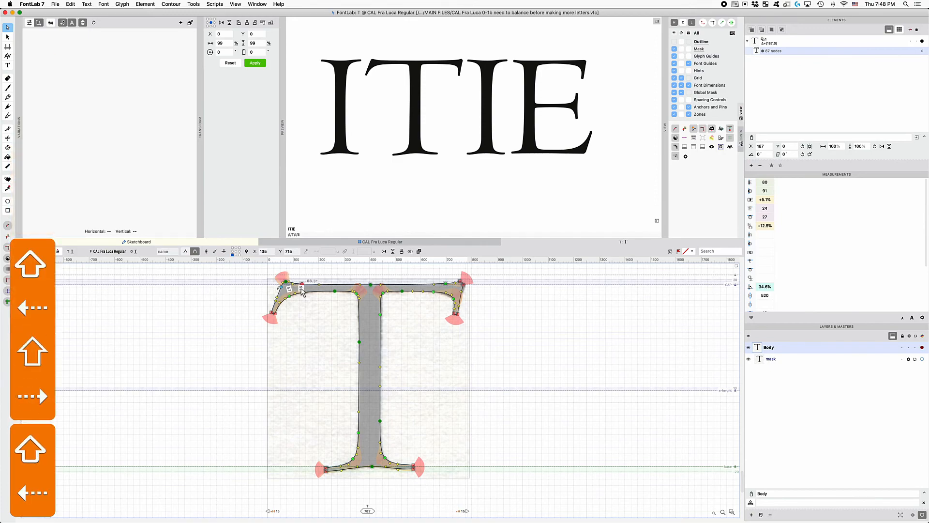
# Step: Try shortening the long handle on the left arm's upper edge to X 176, Y 714
pyautogui.press('z')
pyautogui.press('z')
pyautogui.press('z')
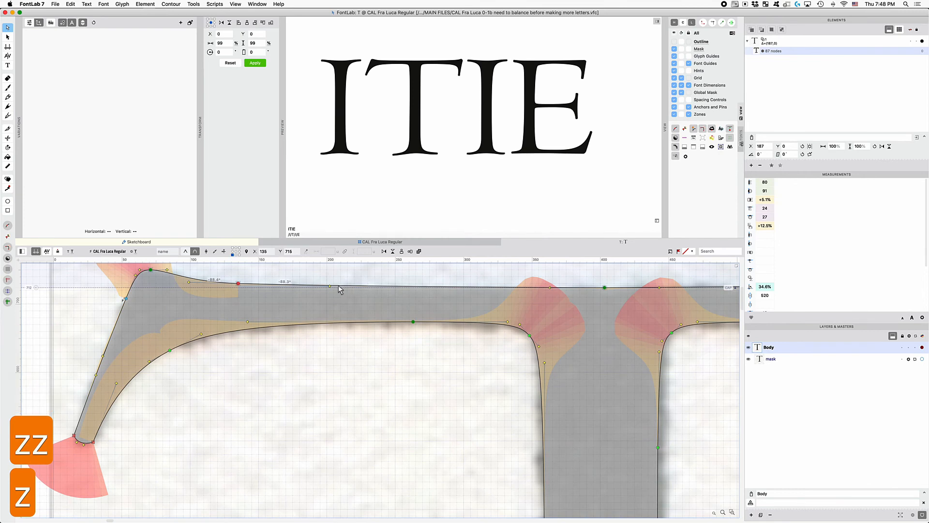
pyautogui.moveTo(330, 286); pyautogui.dragTo(296, 289)
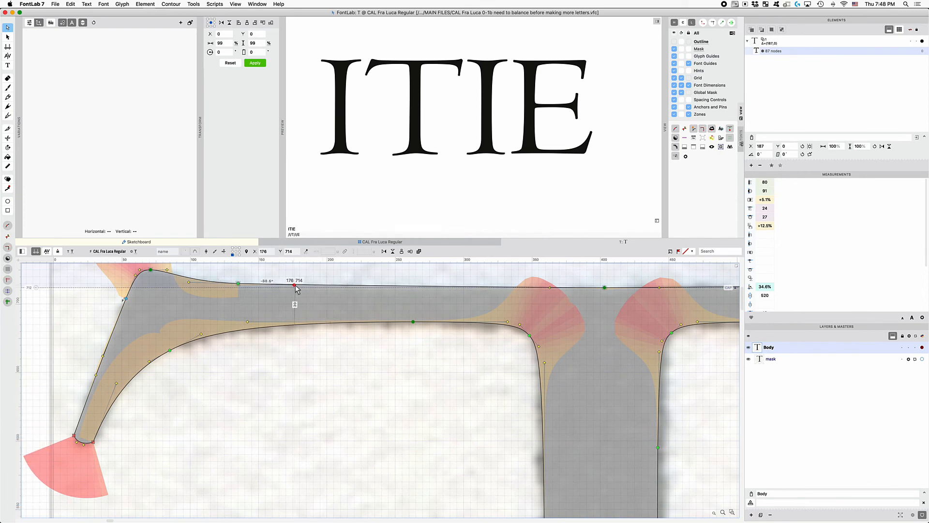
# Step: Undo the trial node shifts, handle changes and curvature adjustment along the upper edge of the T's left arm
pyautogui.press('super+z')
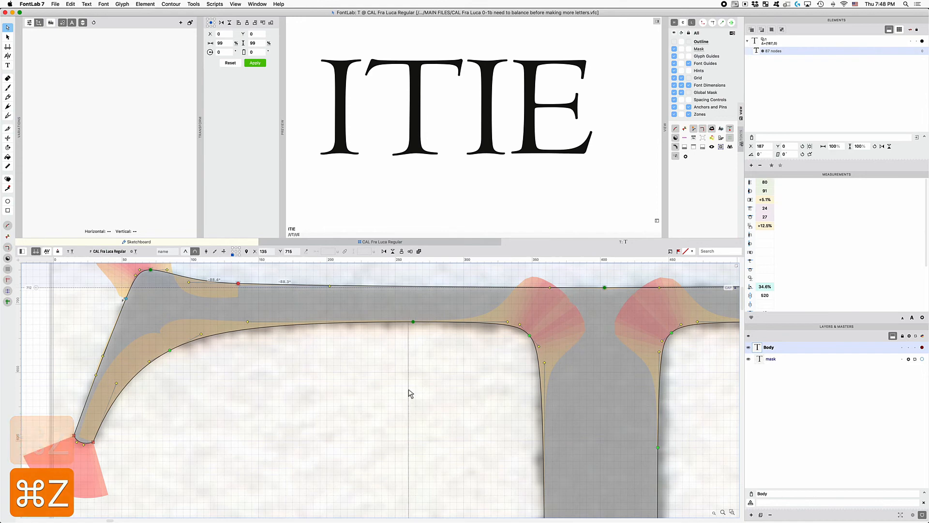
pyautogui.press('super+z')
pyautogui.press('super+z')
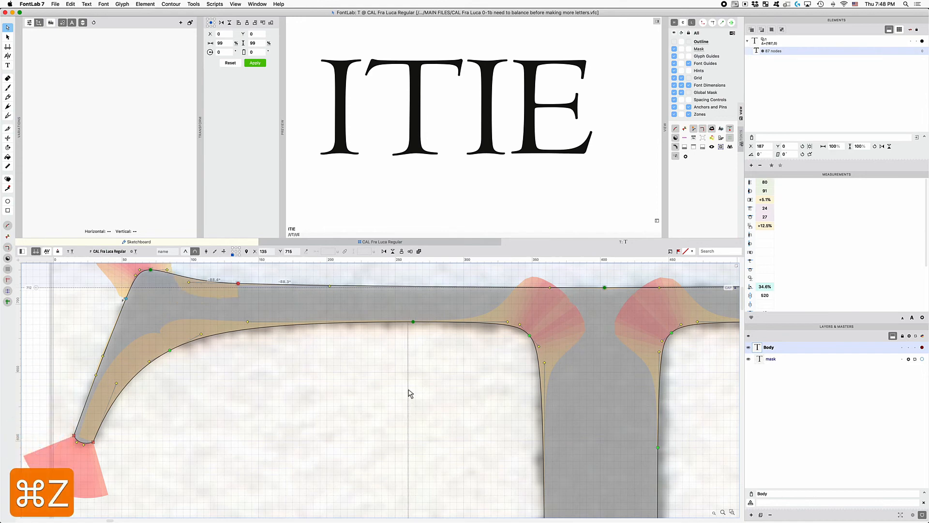
pyautogui.press('super+z')
pyautogui.press('super+z')
pyautogui.press('super+z')
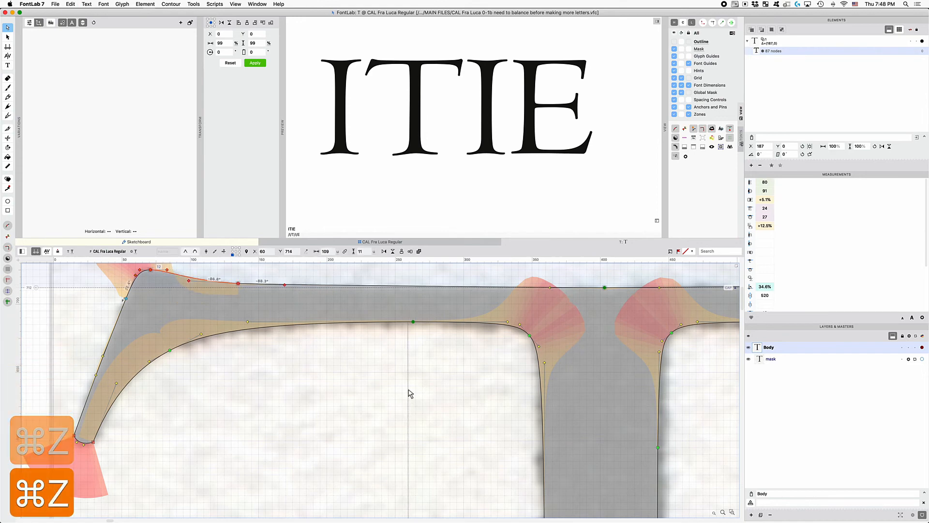
pyautogui.press('super+z')
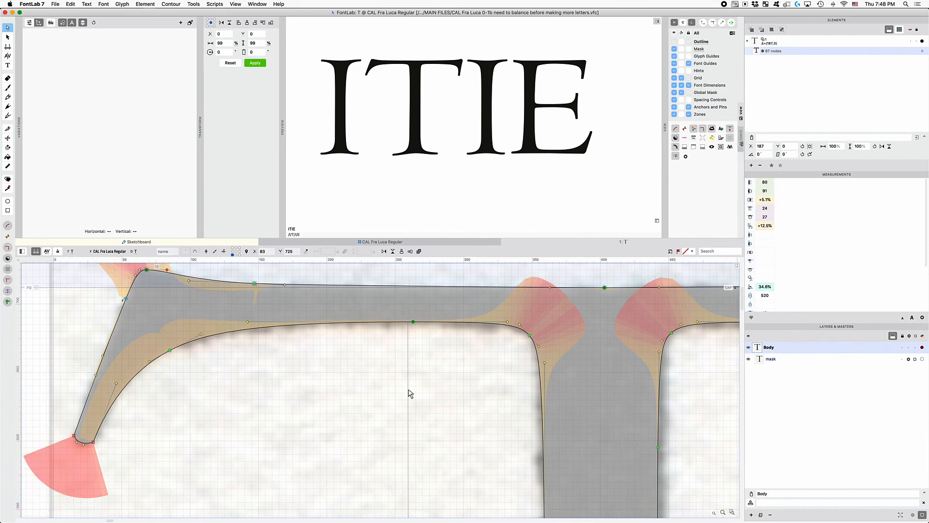
pyautogui.scroll(2, 409, 390)
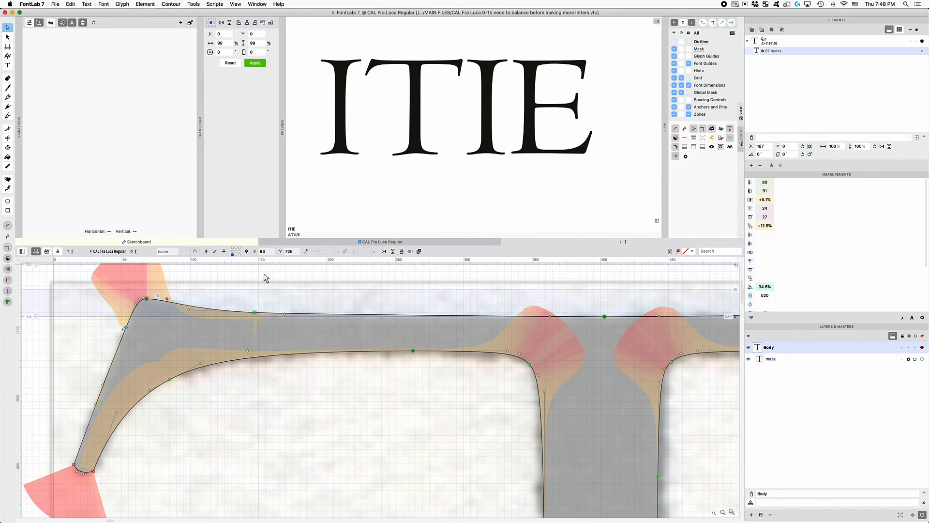
# Step: Even the curvature of the selected nodes along the upper edge of the T's left arm
pyautogui.moveTo(280, 271); pyautogui.dragTo(107, 328)
pyautogui.press('super+shift+c')
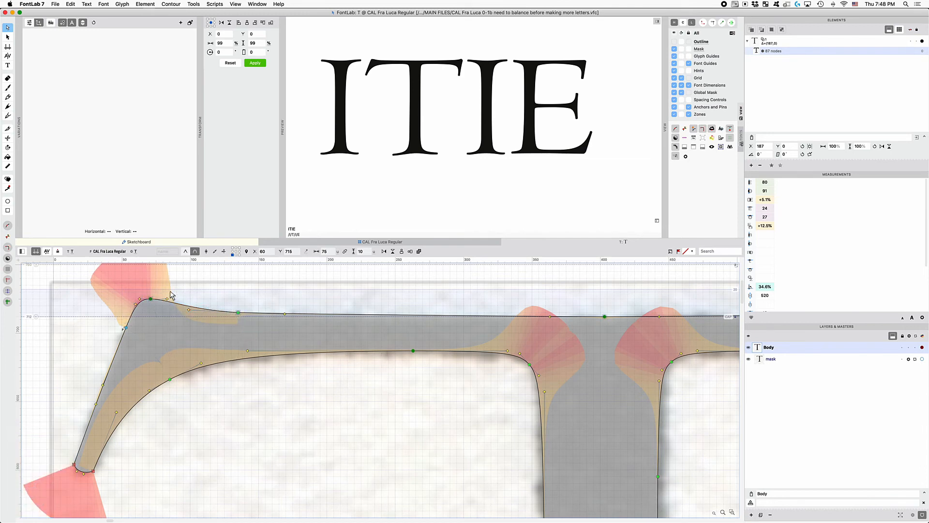
pyautogui.moveTo(180, 324); pyautogui.dragTo(218, 339)
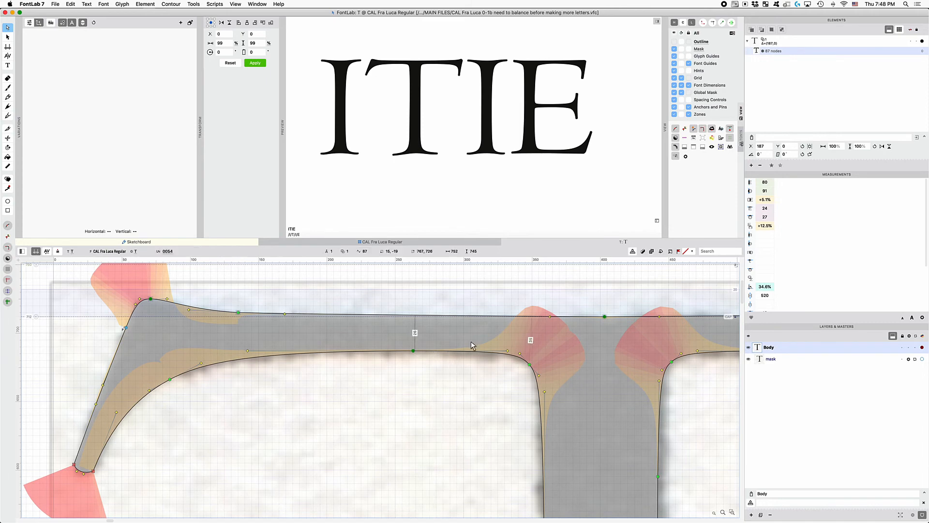
# Step: Raise the nodes along the undersides of both T arms, including the arm tips, by one unit to Y 489
pyautogui.press('x')
pyautogui.press('x')
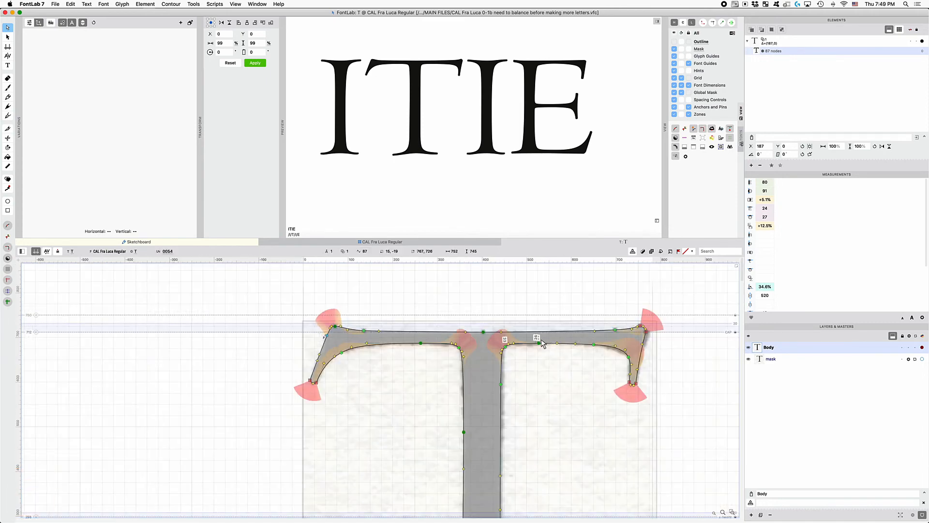
pyautogui.moveTo(694, 461); pyautogui.dragTo(279, 346)
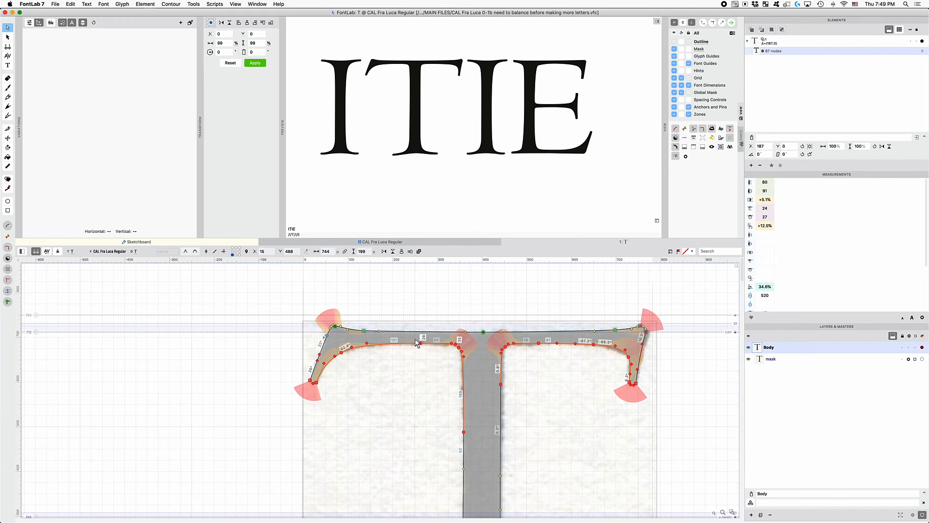
pyautogui.press('Up')
pyautogui.press('Up')
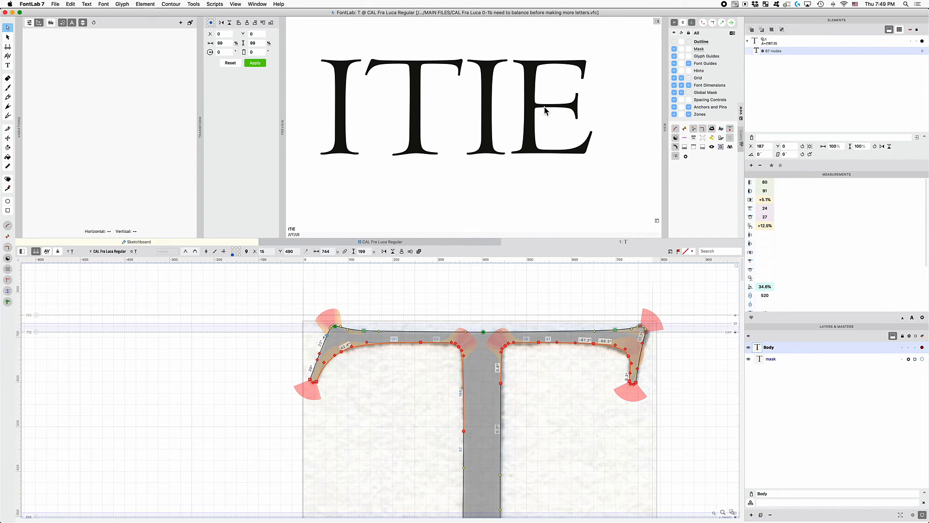
pyautogui.press('Down')
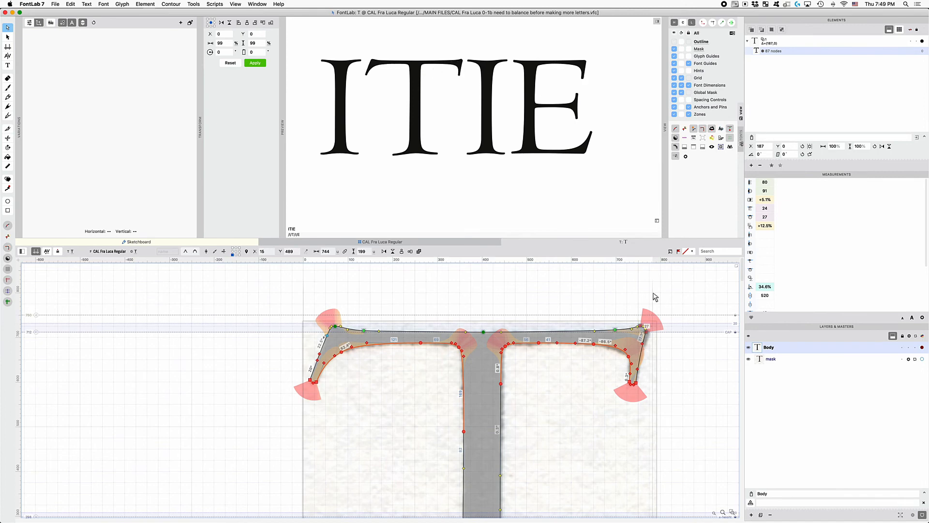
pyautogui.press('Escape')
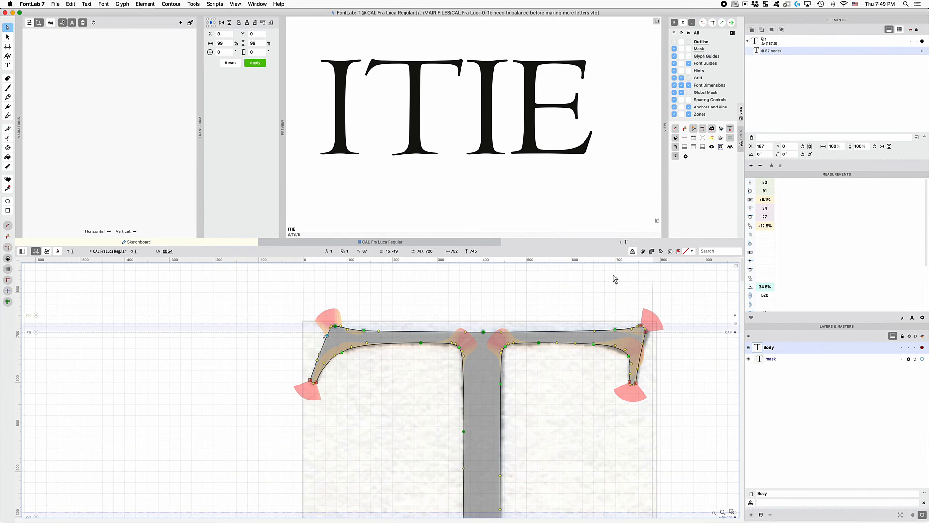
# Step: Deselect the T's arm nodes, save the font and switch from the T glyph to the E
pyautogui.moveTo(614, 379); pyautogui.dragTo(390, 335)
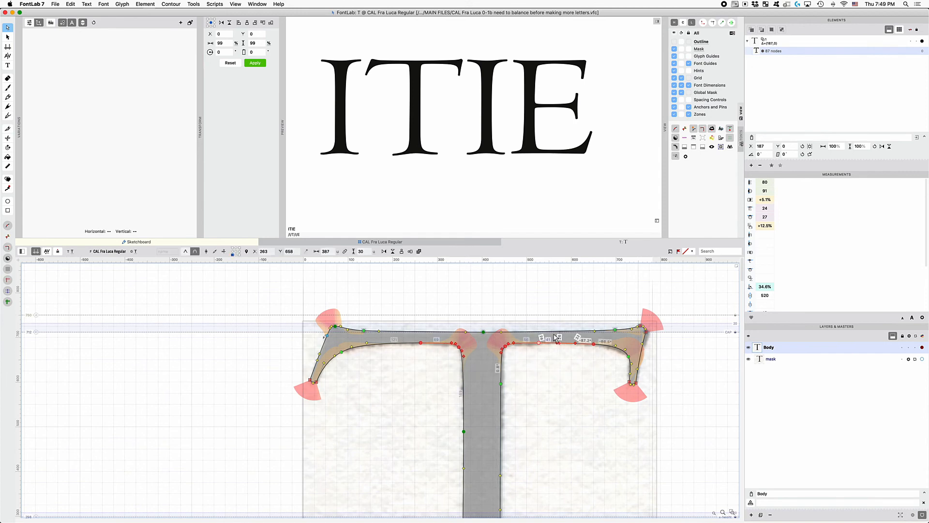
pyautogui.click(453, 309)
pyautogui.press('super+s')
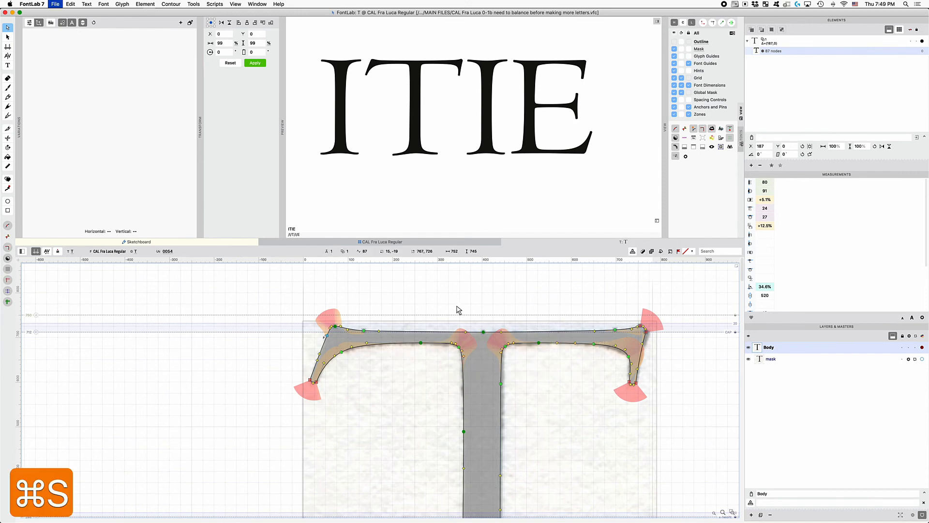
pyautogui.press('super+w')
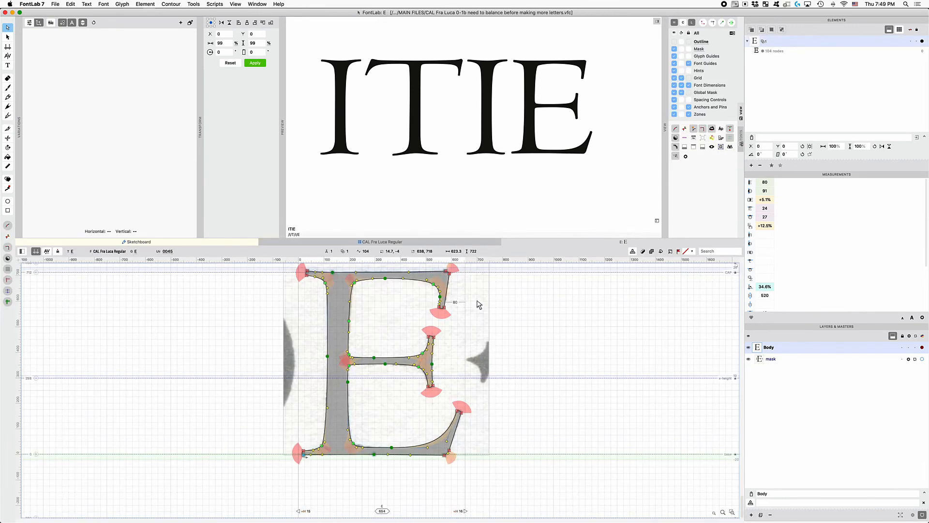
# Step: Slim the tip of the E's top arm by shifting its inner-edge nodes three units toward the outer edge
pyautogui.press('z')
pyautogui.press('z')
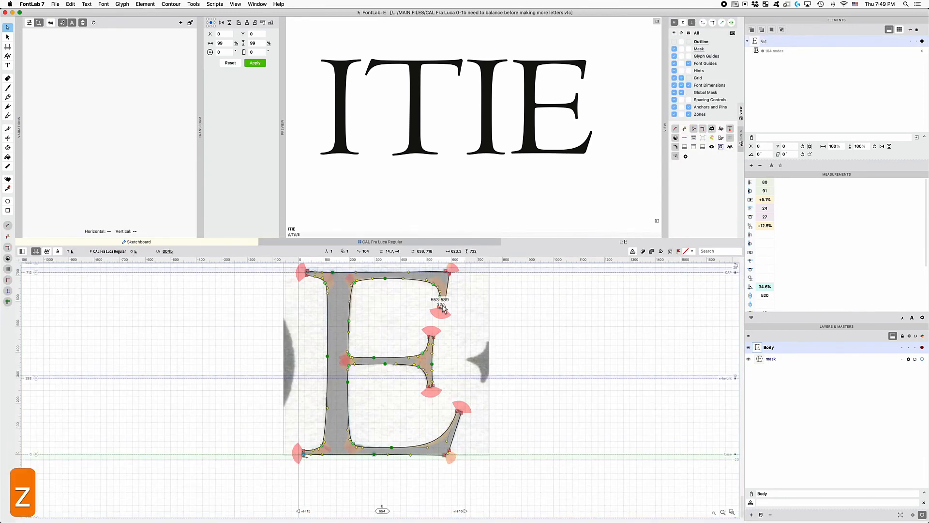
pyautogui.press('x')
pyautogui.press('x')
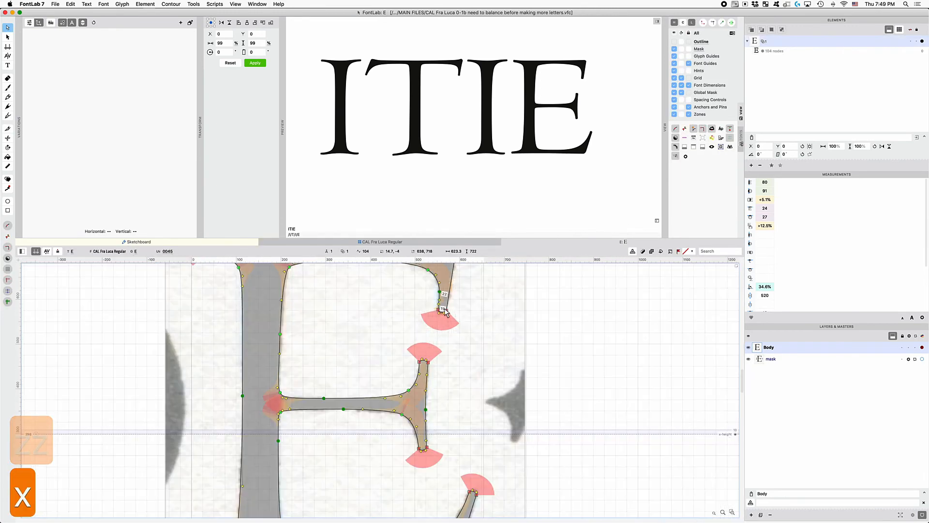
pyautogui.moveTo(411, 298); pyautogui.dragTo(454, 345)
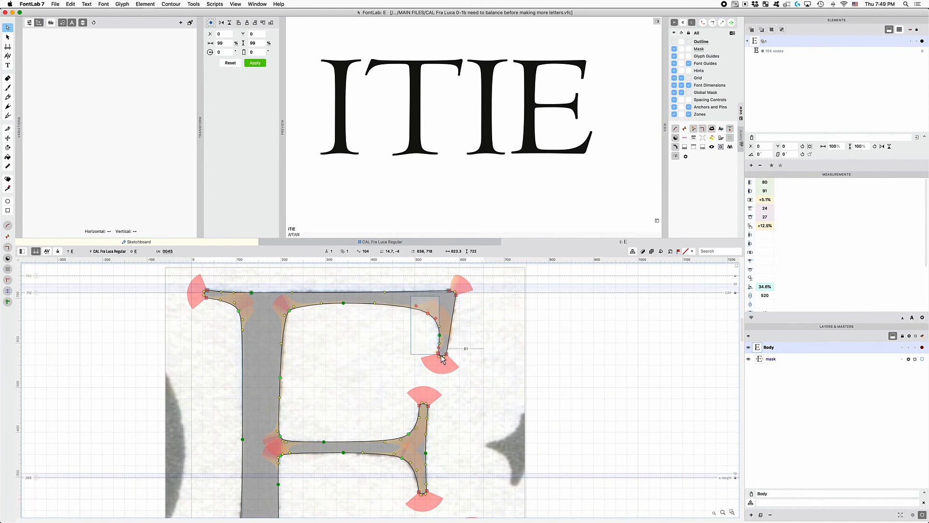
pyautogui.press('z')
pyautogui.press('z')
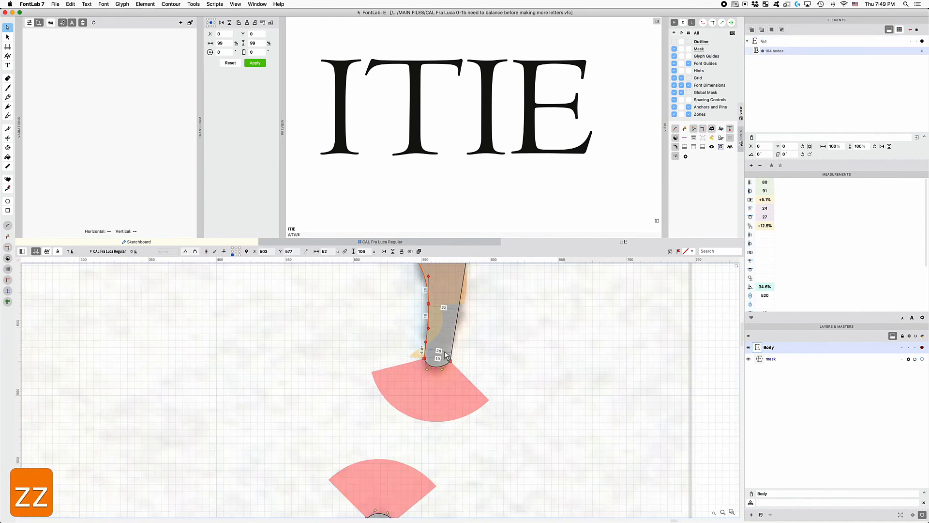
pyautogui.press('Right')
pyautogui.press('Right')
pyautogui.press('Right')
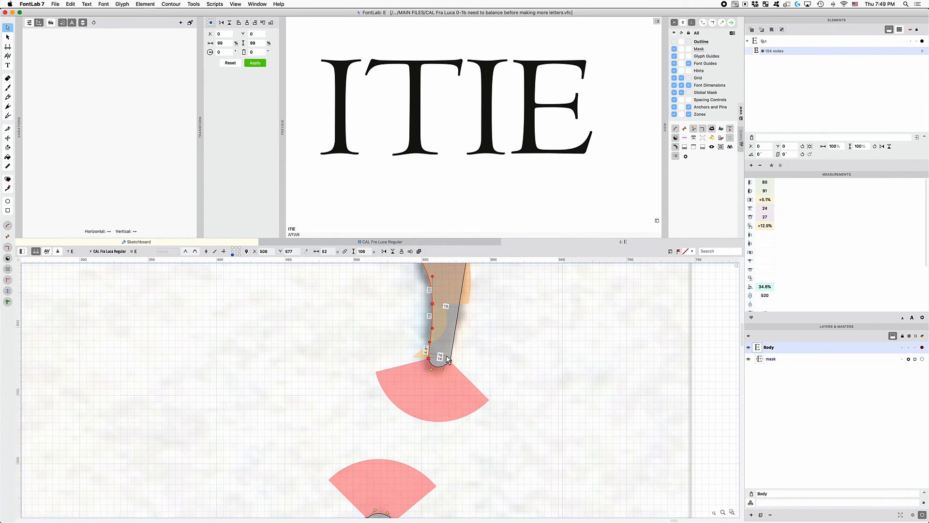
# Step: Raise the lower corner of the E's top-left serif to X 33, Y 704 and move its curve handle to X 72, Y 699
pyautogui.press('x')
pyautogui.press('x')
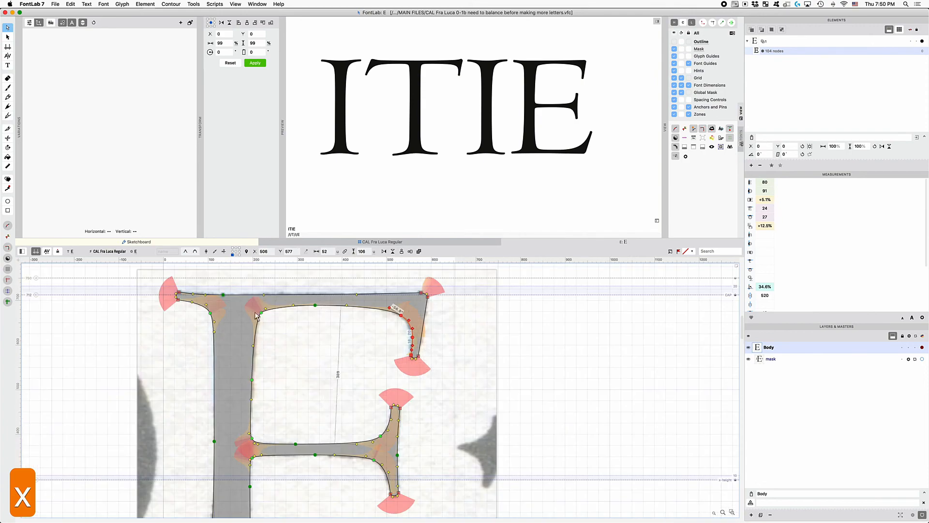
pyautogui.press('z')
pyautogui.press('z')
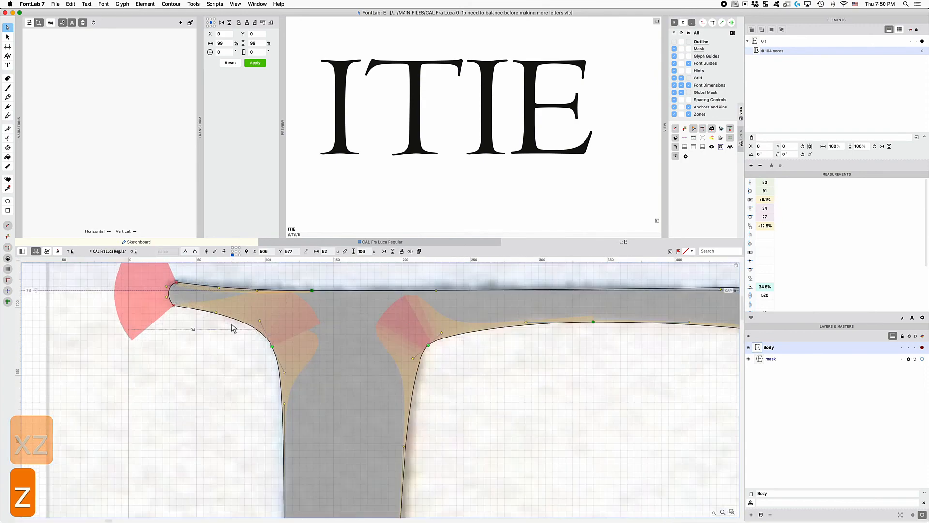
pyautogui.click(172, 305)
pyautogui.press('Up')
pyautogui.press('Up')
pyautogui.press('Up')
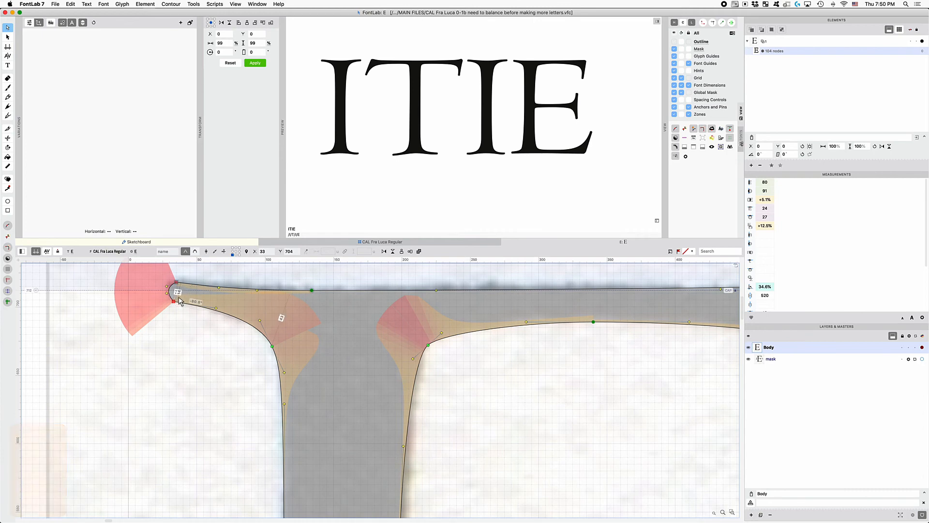
pyautogui.click(229, 306)
pyautogui.press('Delete')
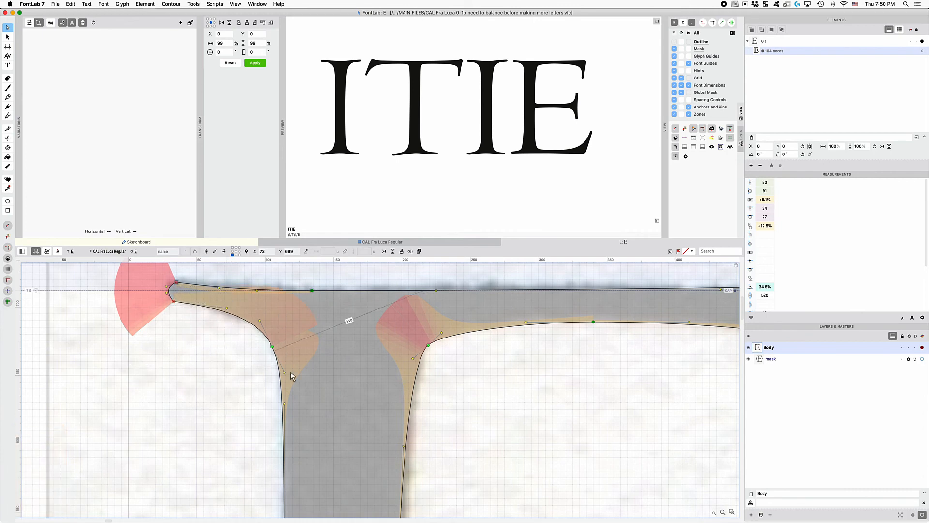
# Step: Raise the upper stem-side handle of the E's top-left bracket slightly and move the lower handle to X 114, Y 622
pyautogui.click(285, 370)
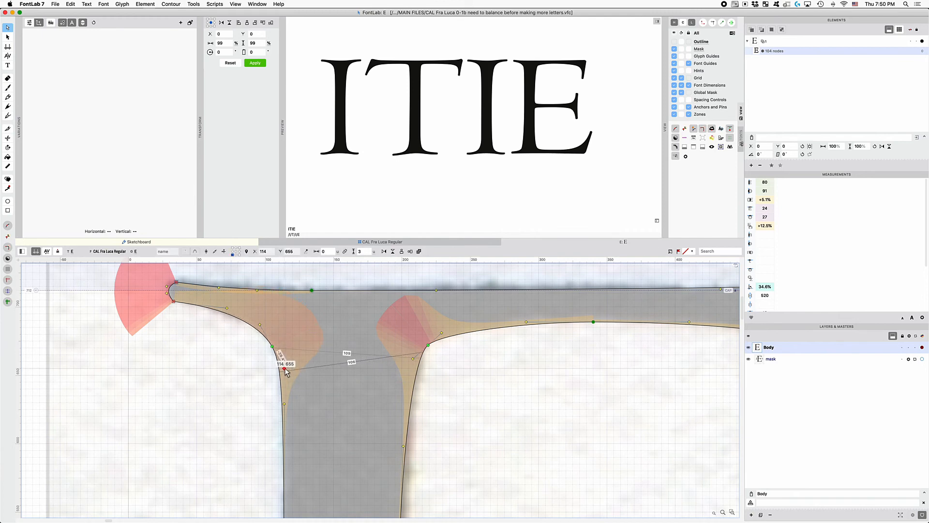
pyautogui.press('Up')
pyautogui.moveTo(286, 371); pyautogui.dragTo(285, 415)
pyautogui.press('Up')
pyautogui.press('Up')
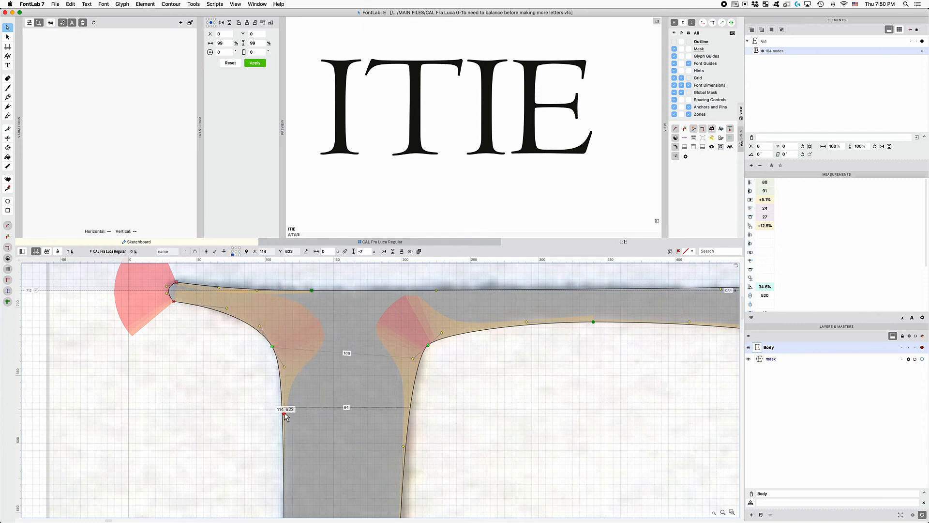
pyautogui.click(328, 404)
pyautogui.scroll(-5, 329, 405)
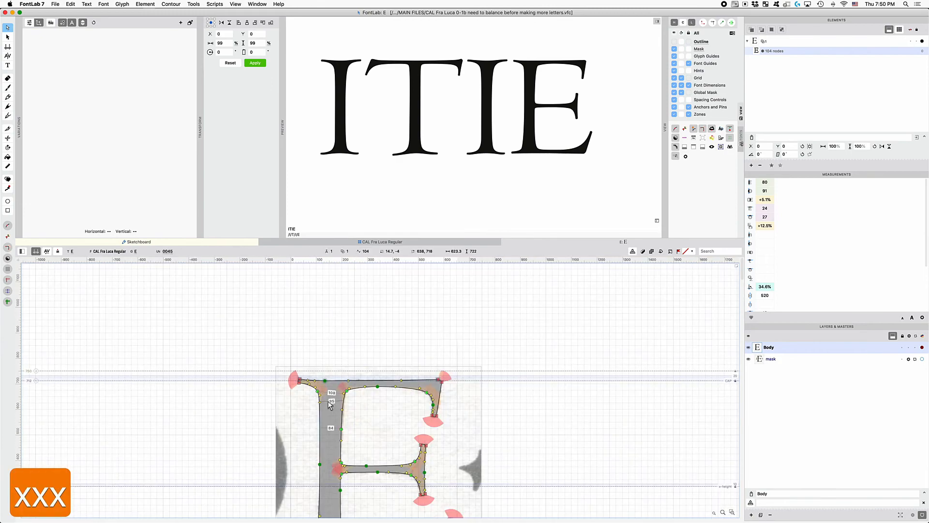
# Step: Raise the smooth bracket node under the E's top-left serif to X 105, Y 677
pyautogui.click(330, 404)
pyautogui.scroll(5, 329, 407)
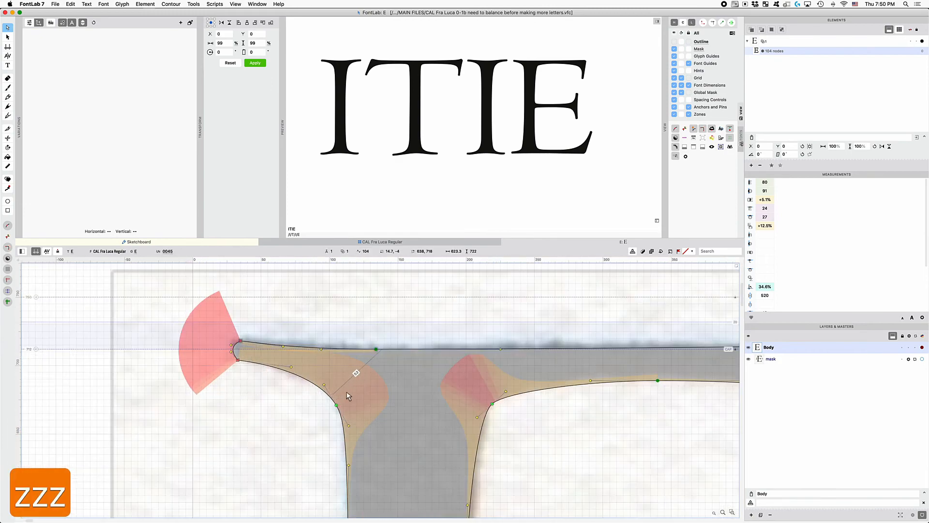
pyautogui.press('Up')
pyautogui.press('Up')
pyautogui.press('Up')
pyautogui.press('Up')
pyautogui.press('Up')
pyautogui.press('Up')
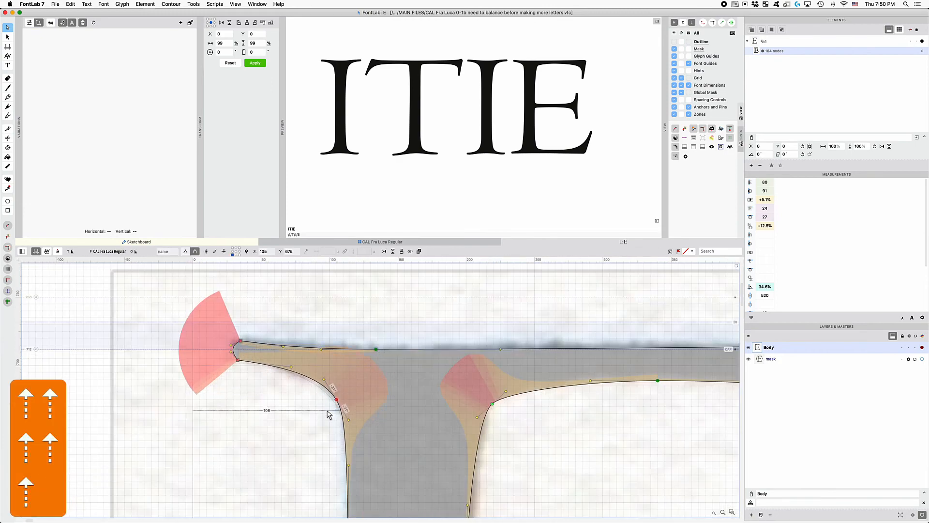
pyautogui.press('Left')
pyautogui.press('Right')
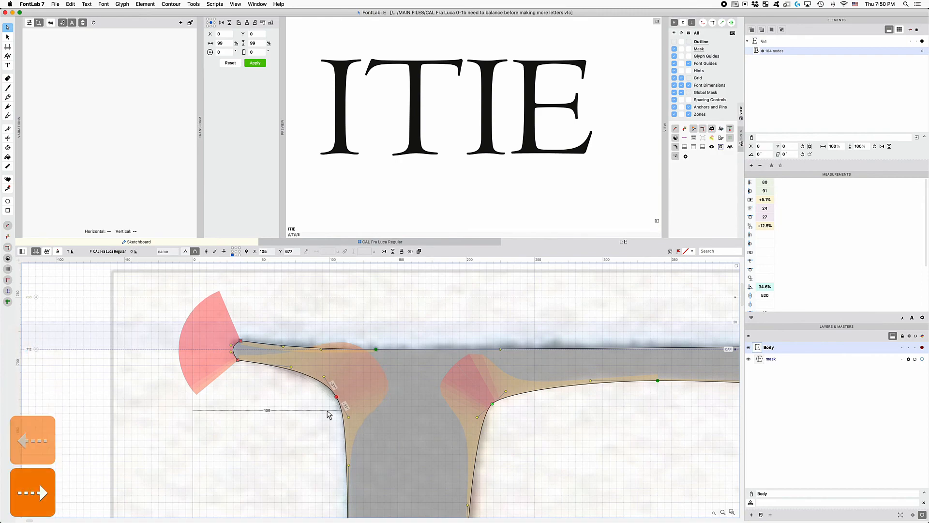
pyautogui.press('Left')
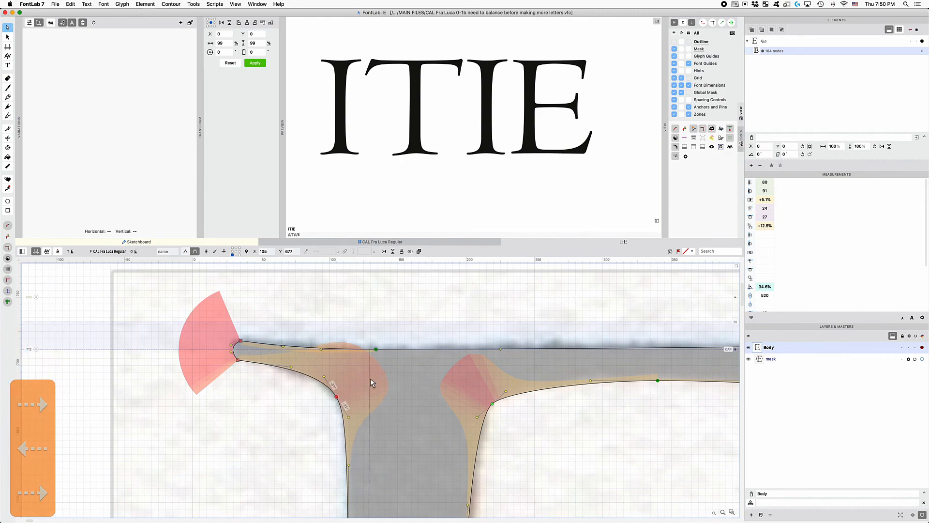
pyautogui.press('Escape')
# Step: Save and close the E, and open the I glyph for comparison
pyautogui.scroll(-2, 370, 379)
pyautogui.scroll(-3, 371, 379)
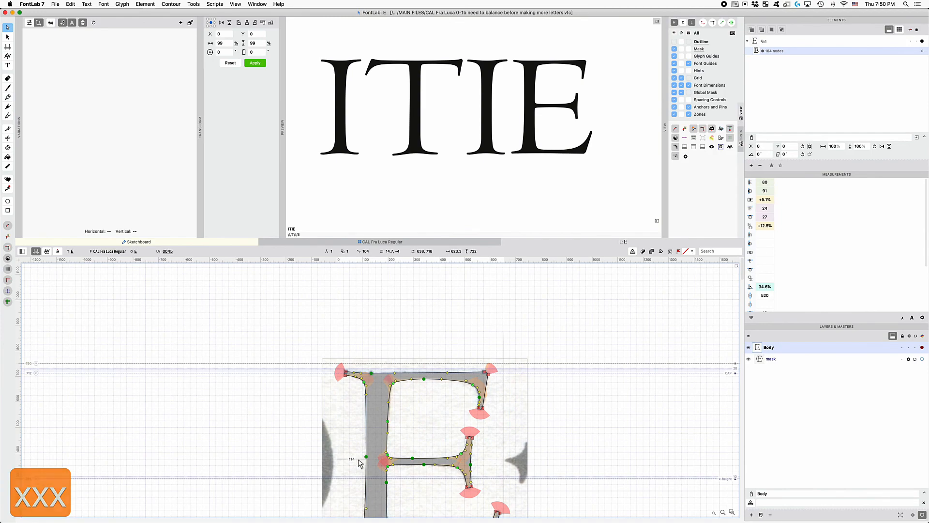
pyautogui.press('super+s')
pyautogui.press('super+w')
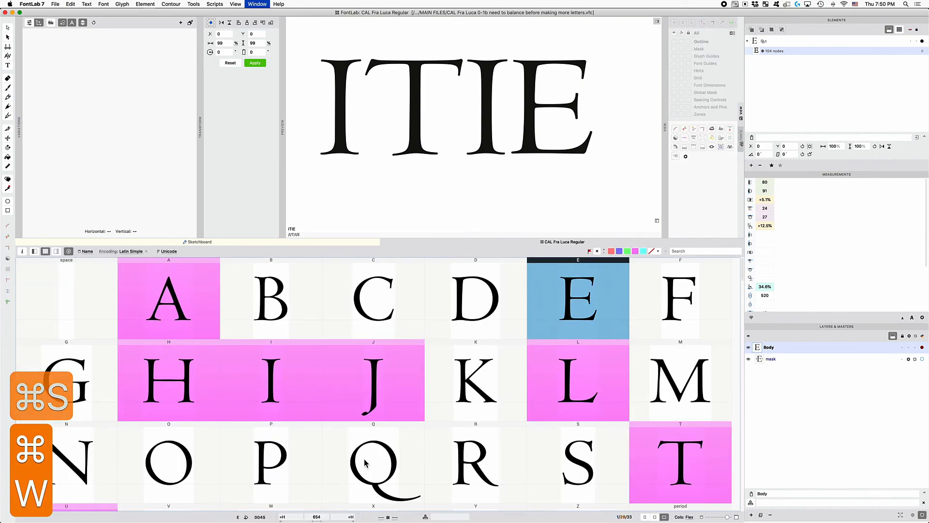
pyautogui.hotkey('shift', 'i')
pyautogui.press('Return')
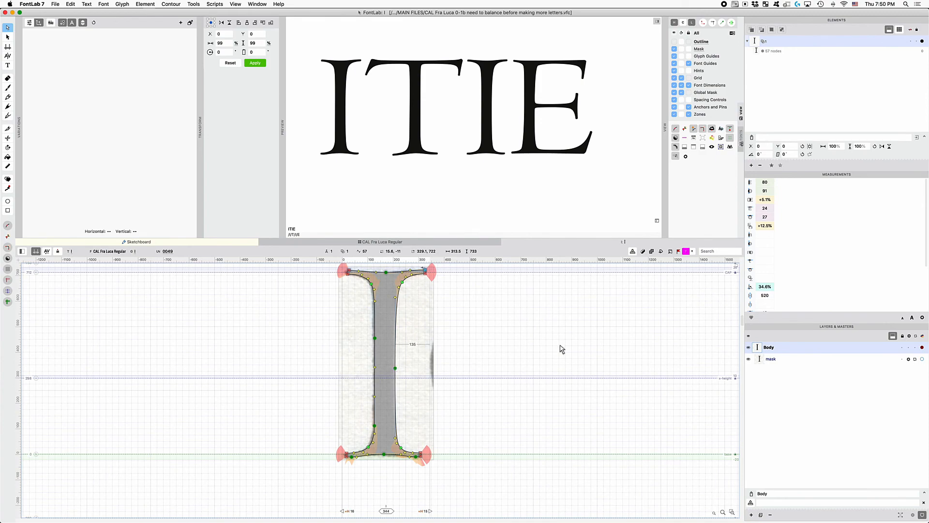
# Step: Return to the E and extend its top-left serif outward by ten units
pyautogui.press('super+w')
pyautogui.doubleClick(573, 301)
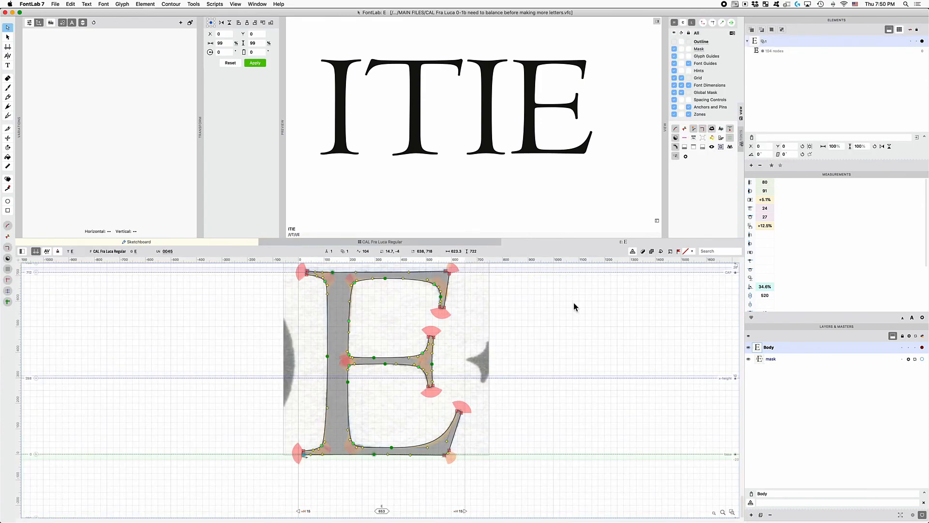
pyautogui.moveTo(284, 266); pyautogui.dragTo(316, 285)
pyautogui.hotkey('shift', 'Left')
pyautogui.hotkey('shift', 'Right')
pyautogui.hotkey('shift', 'Left')
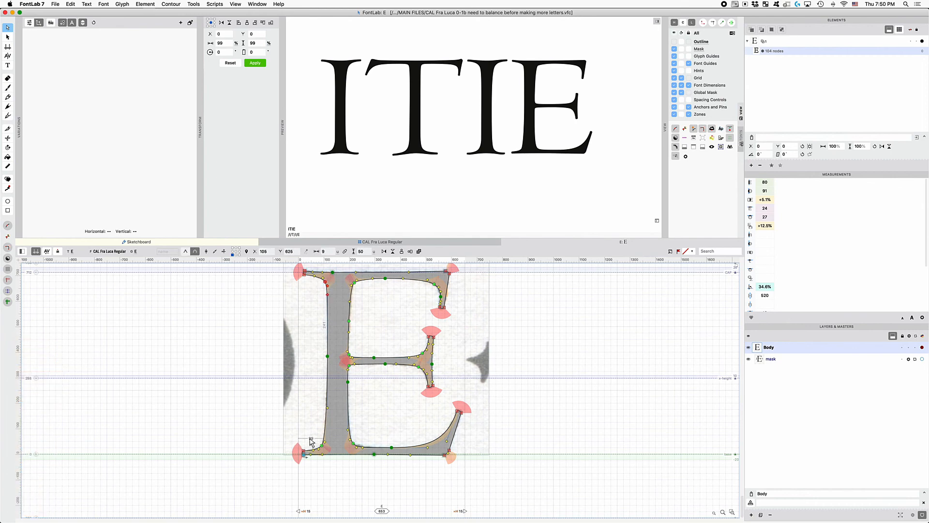
# Step: Extend the tip of the E's bottom-left serif outward by a net five units
pyautogui.moveTo(311, 434); pyautogui.dragTo(290, 473)
pyautogui.hotkey('shift', 'Left')
pyautogui.press('Right')
pyautogui.press('Right')
pyautogui.press('Right')
pyautogui.press('Right')
pyautogui.press('Right')
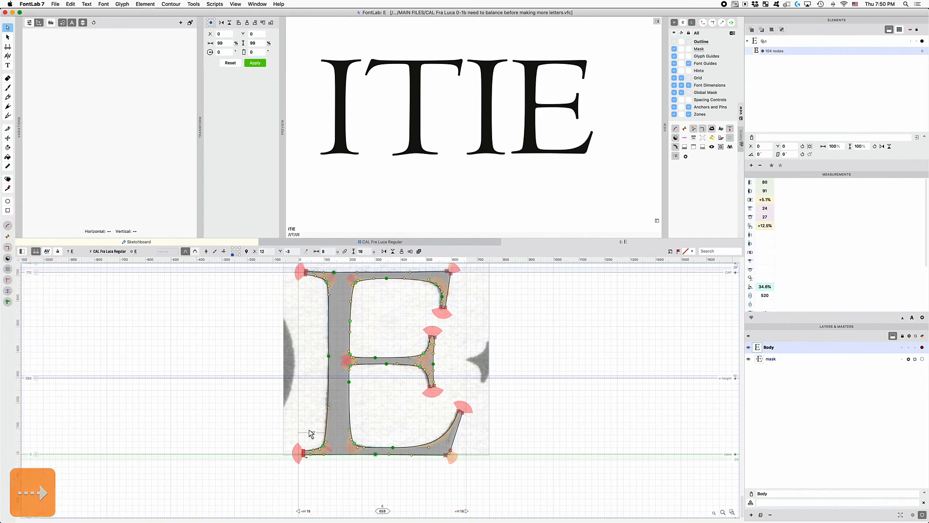
# Step: Reshape the E's bottom-left bracket, placing its stem-side handle at X 110, Y 57 and the serif handle at X 64, Y 16
pyautogui.press('z')
pyautogui.press('z')
pyautogui.press('z')
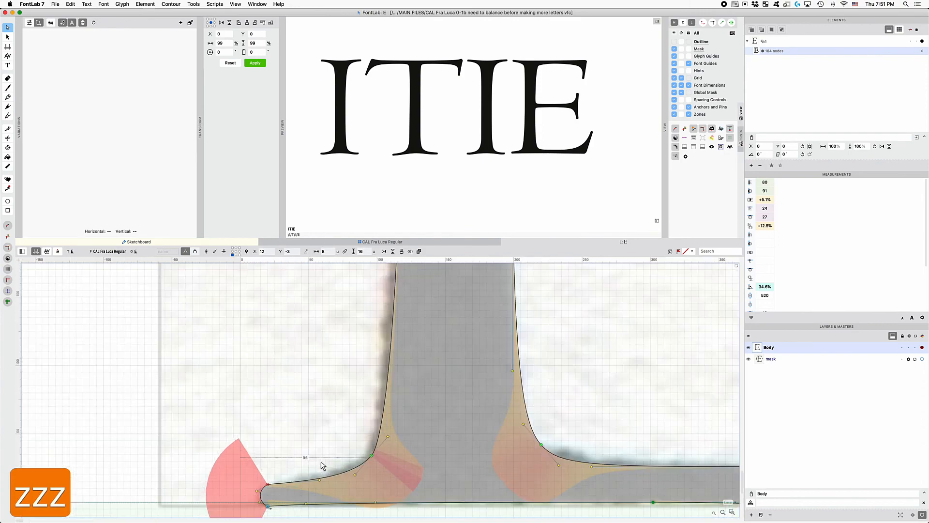
pyautogui.click(321, 480)
pyautogui.moveTo(373, 458); pyautogui.dragTo(391, 425)
pyautogui.moveTo(319, 482); pyautogui.dragTo(328, 483)
# Step: Thin the tip of the E's bottom-left serif by lowering its upper corner nodes two units
pyautogui.click(258, 491)
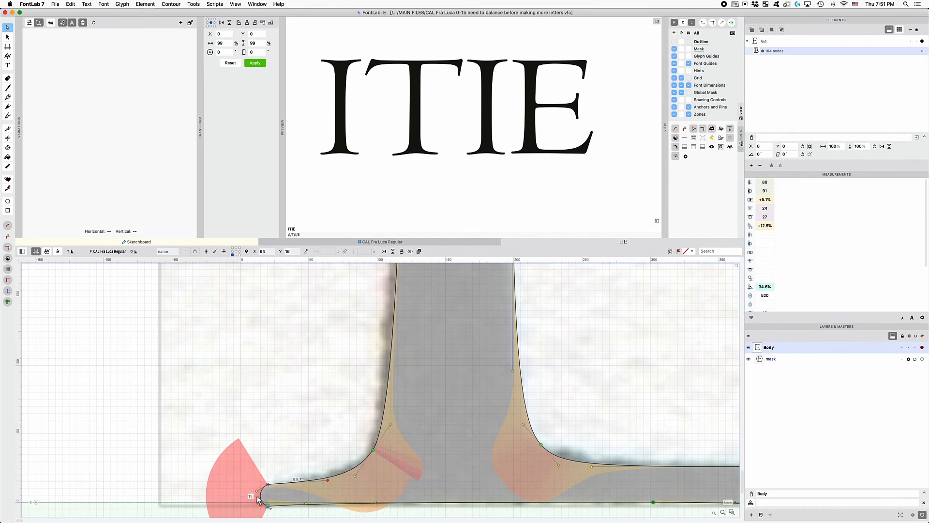
pyautogui.press('Down')
pyautogui.press('Down')
pyautogui.click(289, 439)
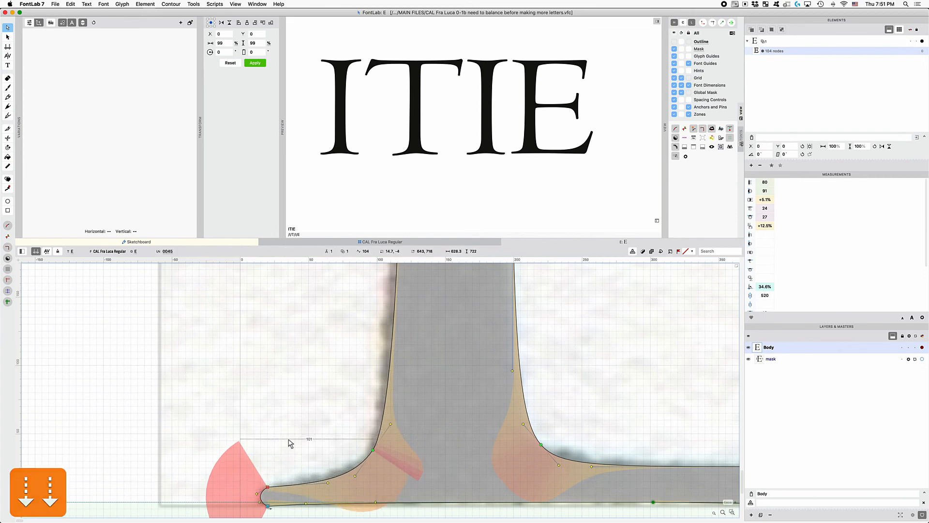
# Step: Try moving the stem-side handle of the E's bottom-left bracket to X 106, Y 58, and revert it
pyautogui.press('x')
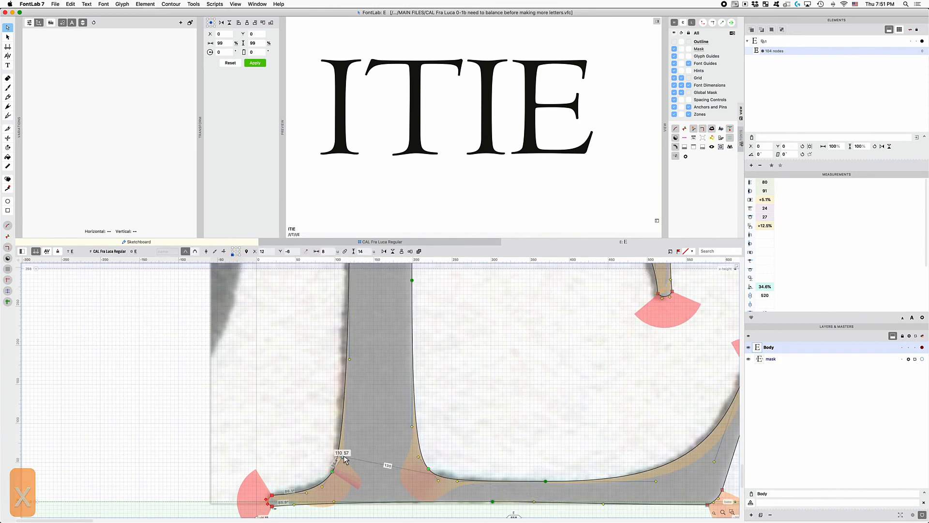
pyautogui.moveTo(345, 459); pyautogui.dragTo(340, 457)
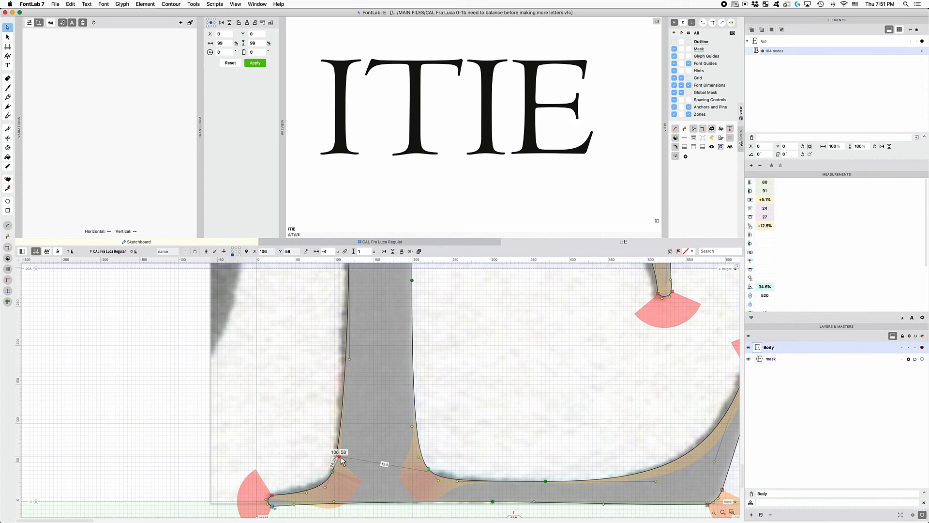
pyautogui.press('BackSpace')
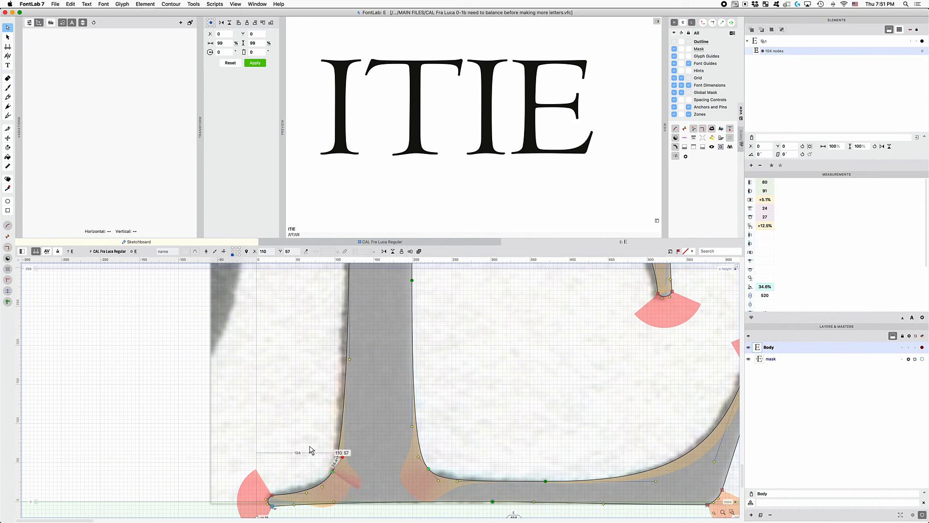